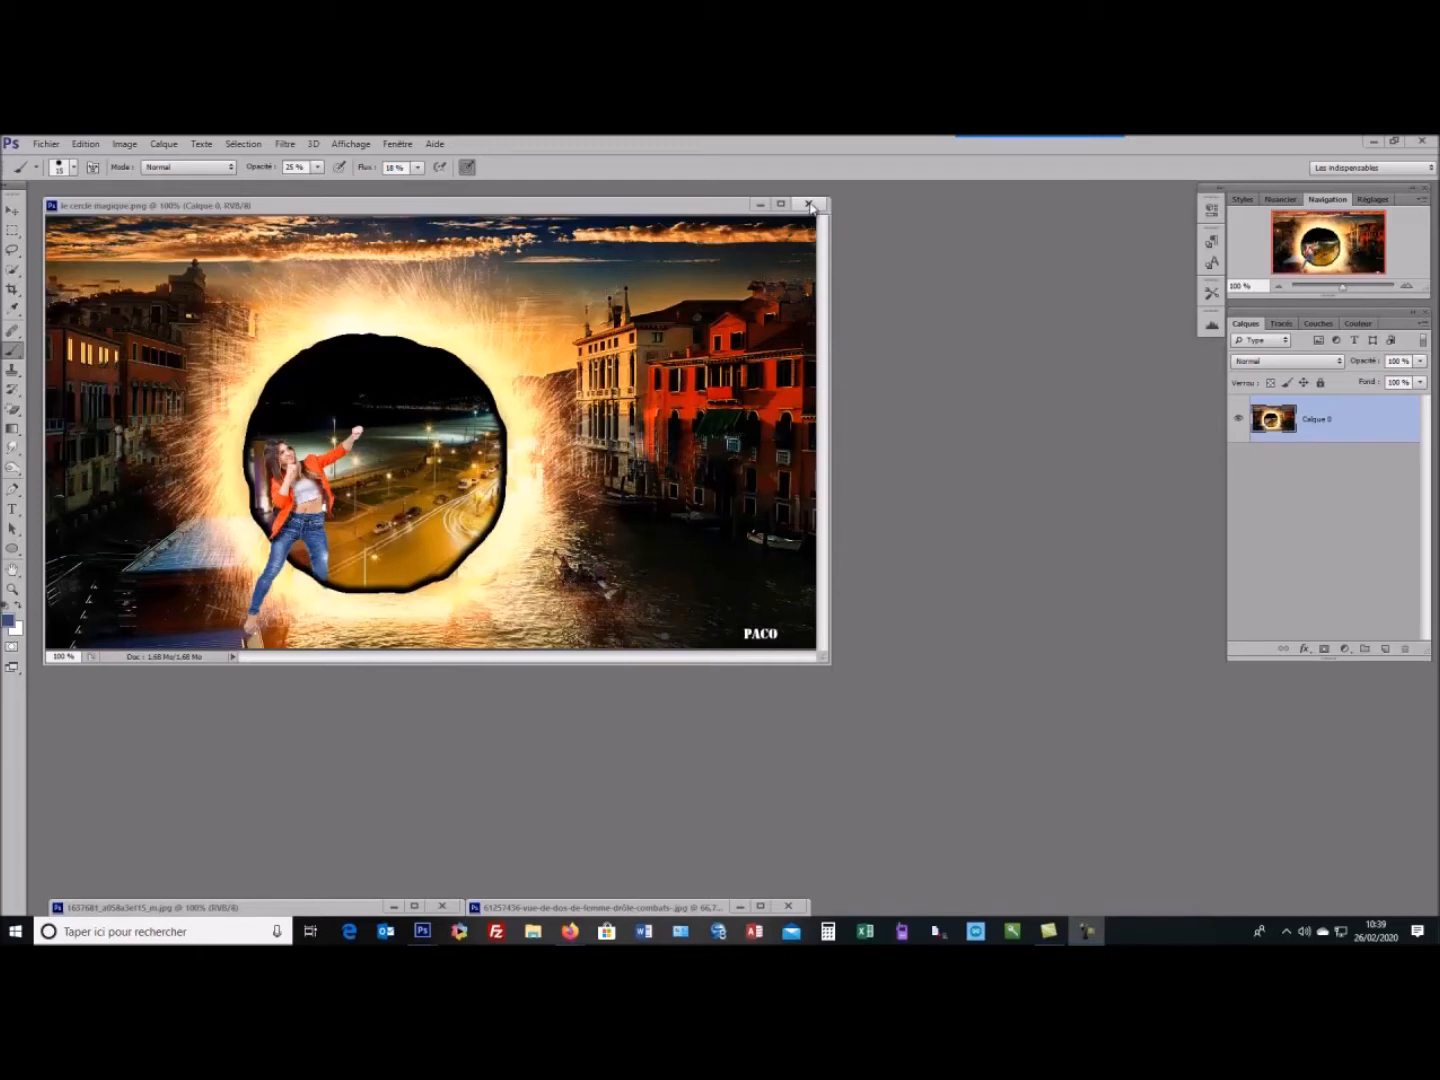
# Close the finished example image le cercle magique.png and add a Curves adjustment layer above the picture in pays venise.png
pyautogui.click(810, 205)
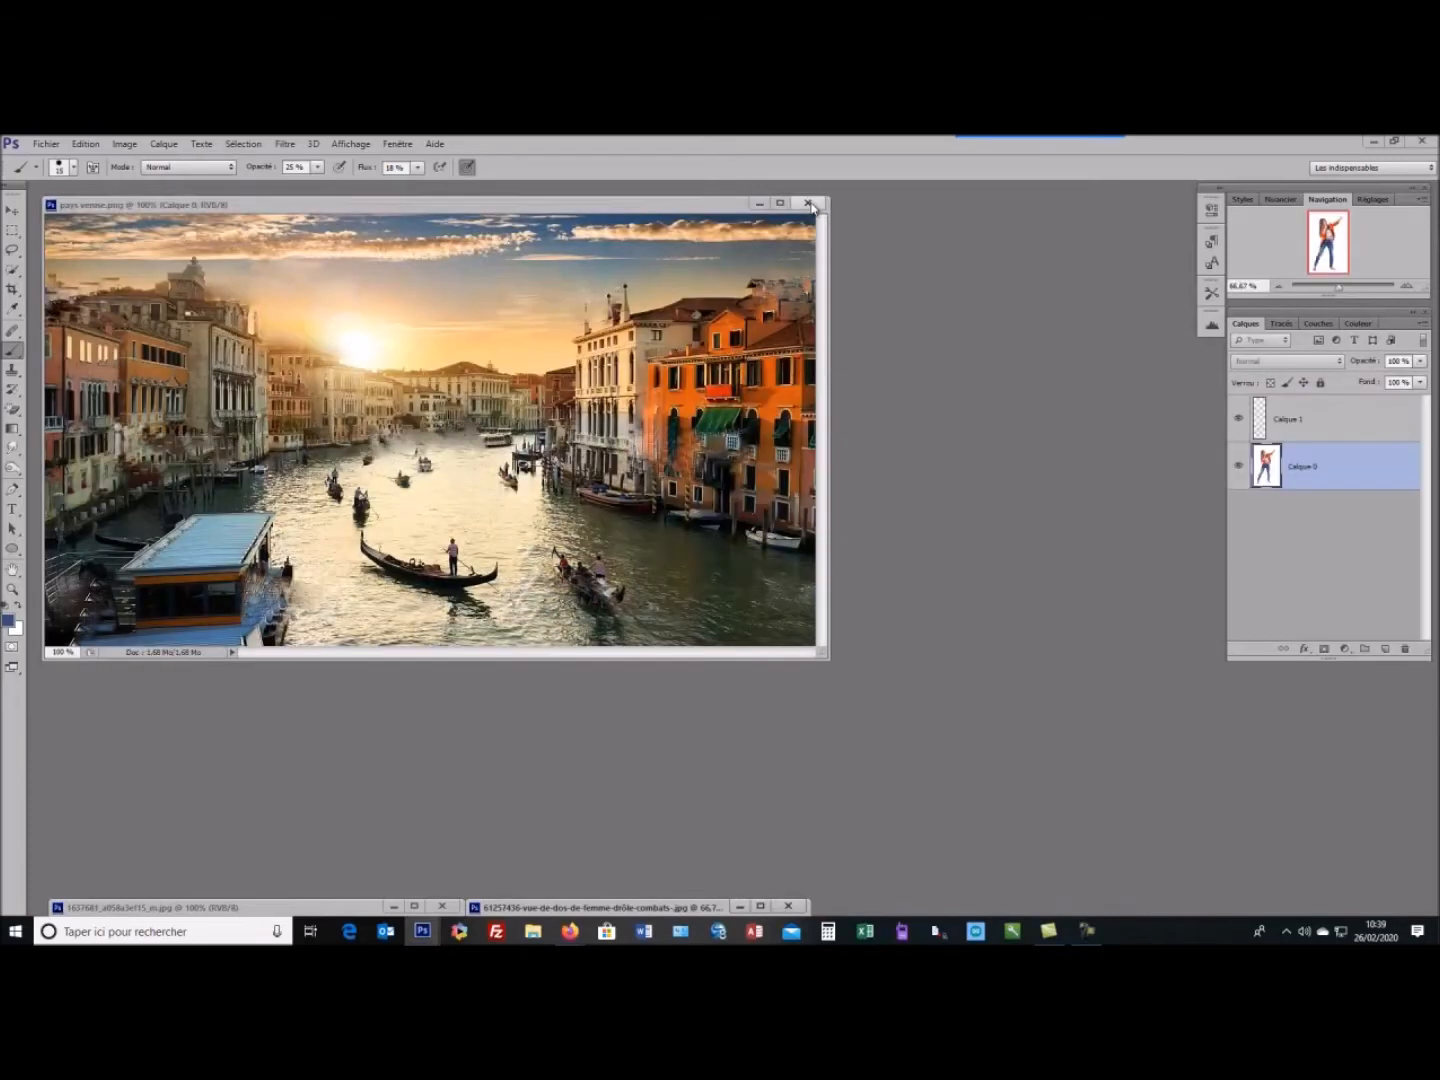
pyautogui.moveTo(393, 205); pyautogui.dragTo(400, 222)
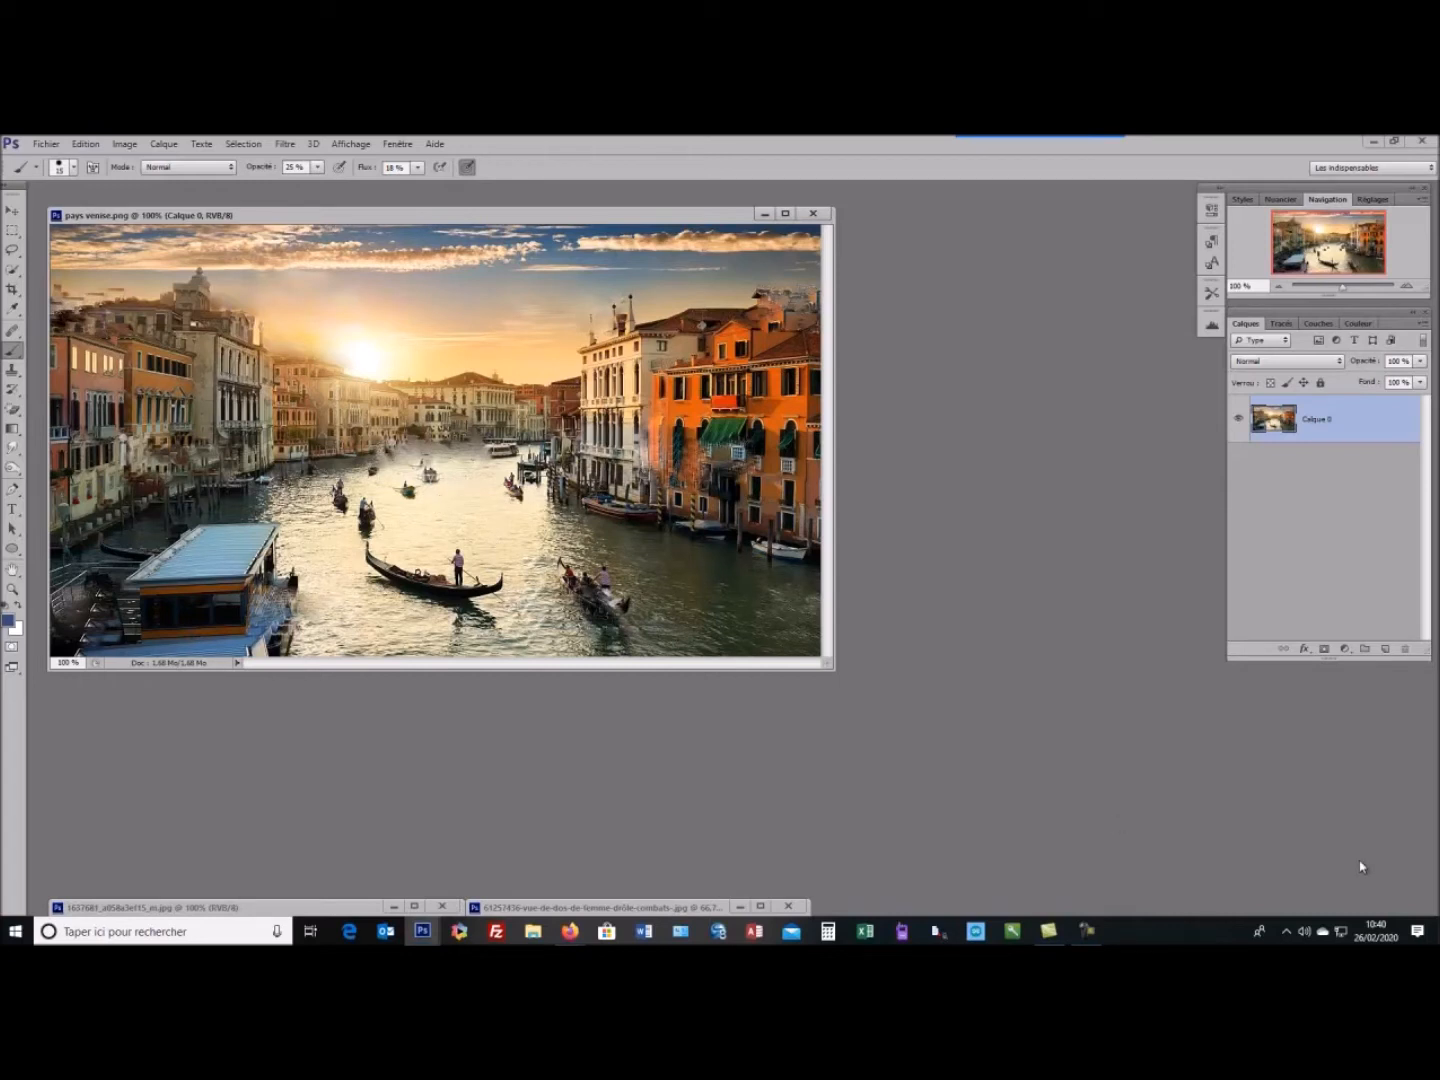
pyautogui.click(1345, 650)
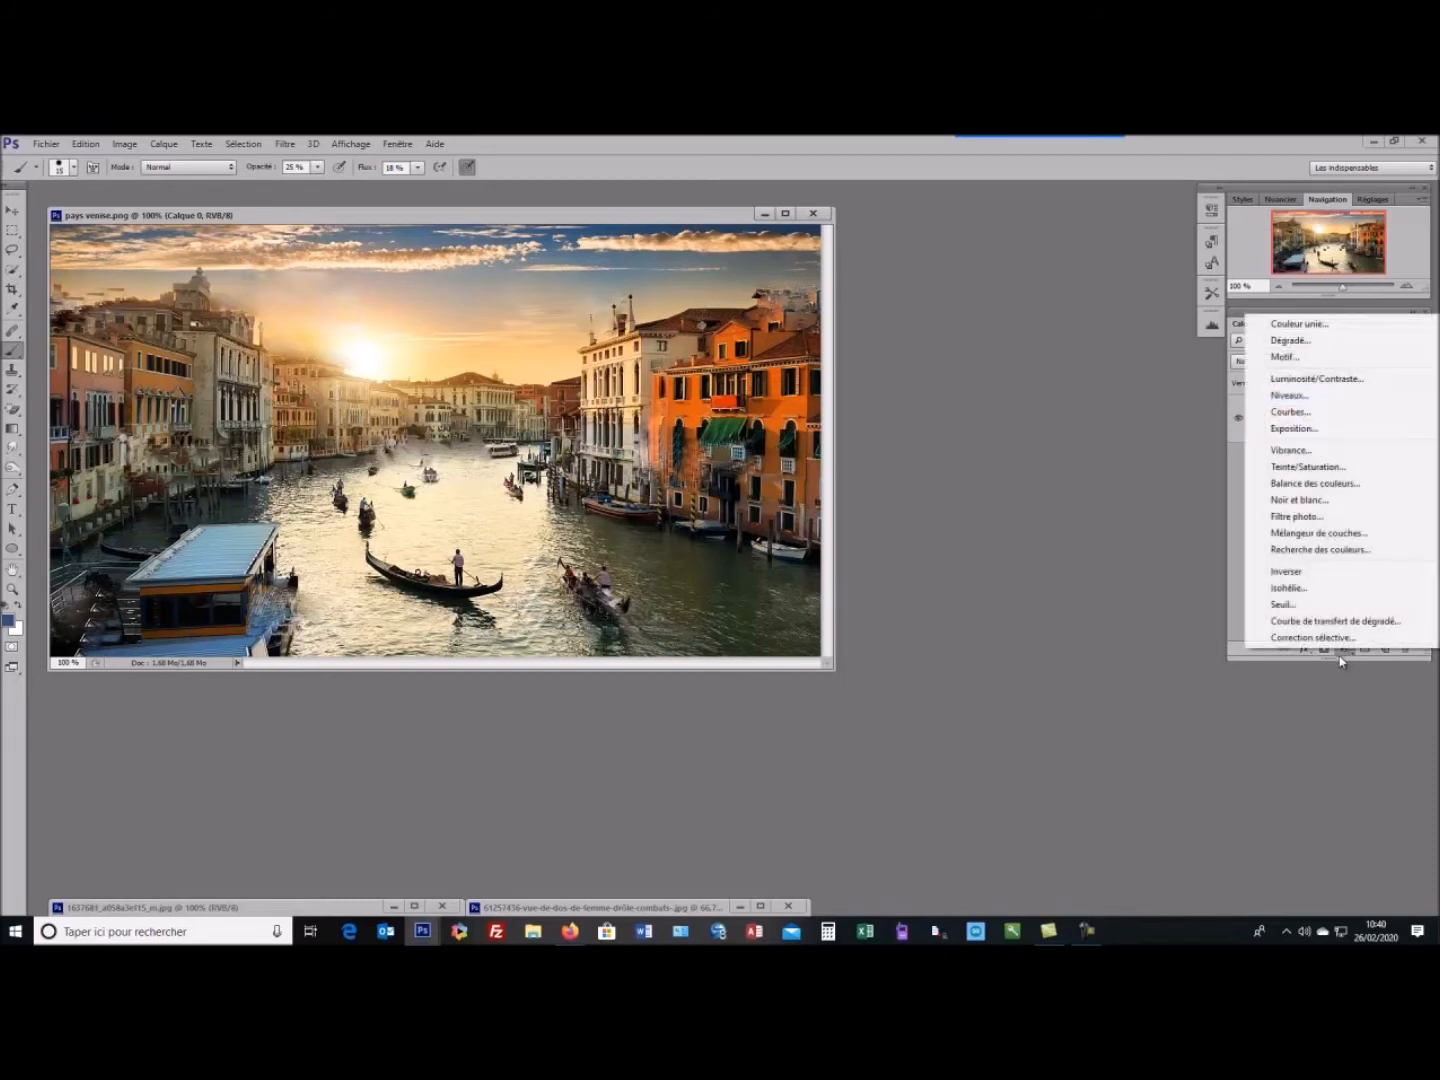
pyautogui.click(1292, 412)
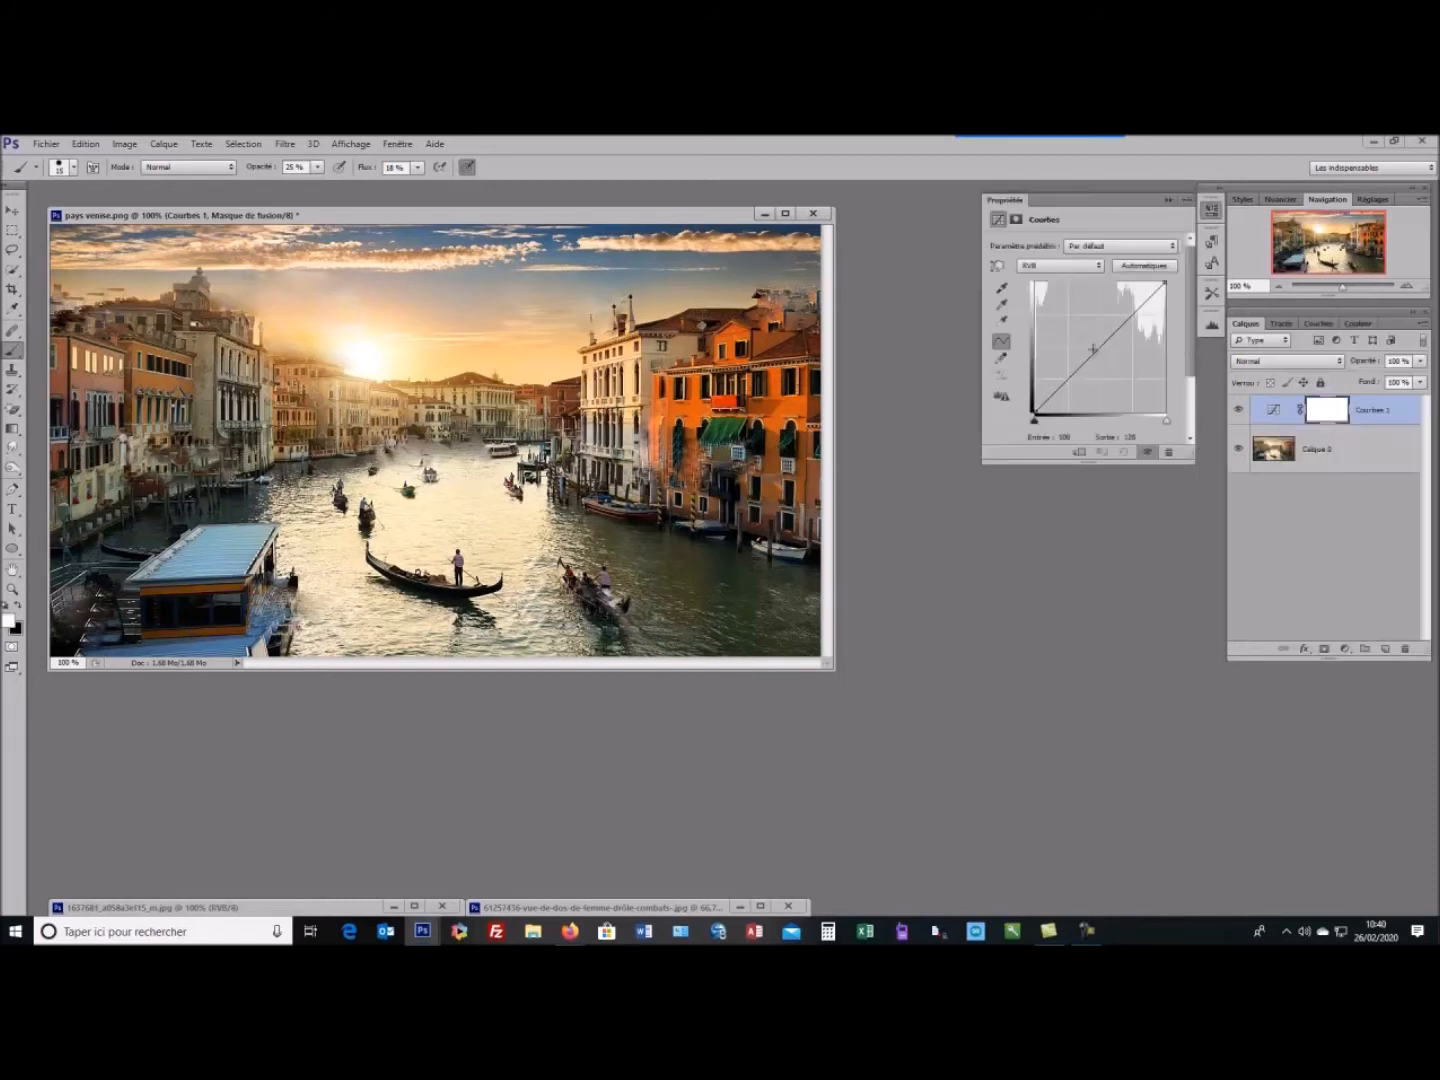
# Darken the Venice picture strongly by bending the RGB curve down to input 168, output 57, lowering the highlight endpoint and raising the black input
pyautogui.moveTo(1095, 355); pyautogui.dragTo(1127, 377)
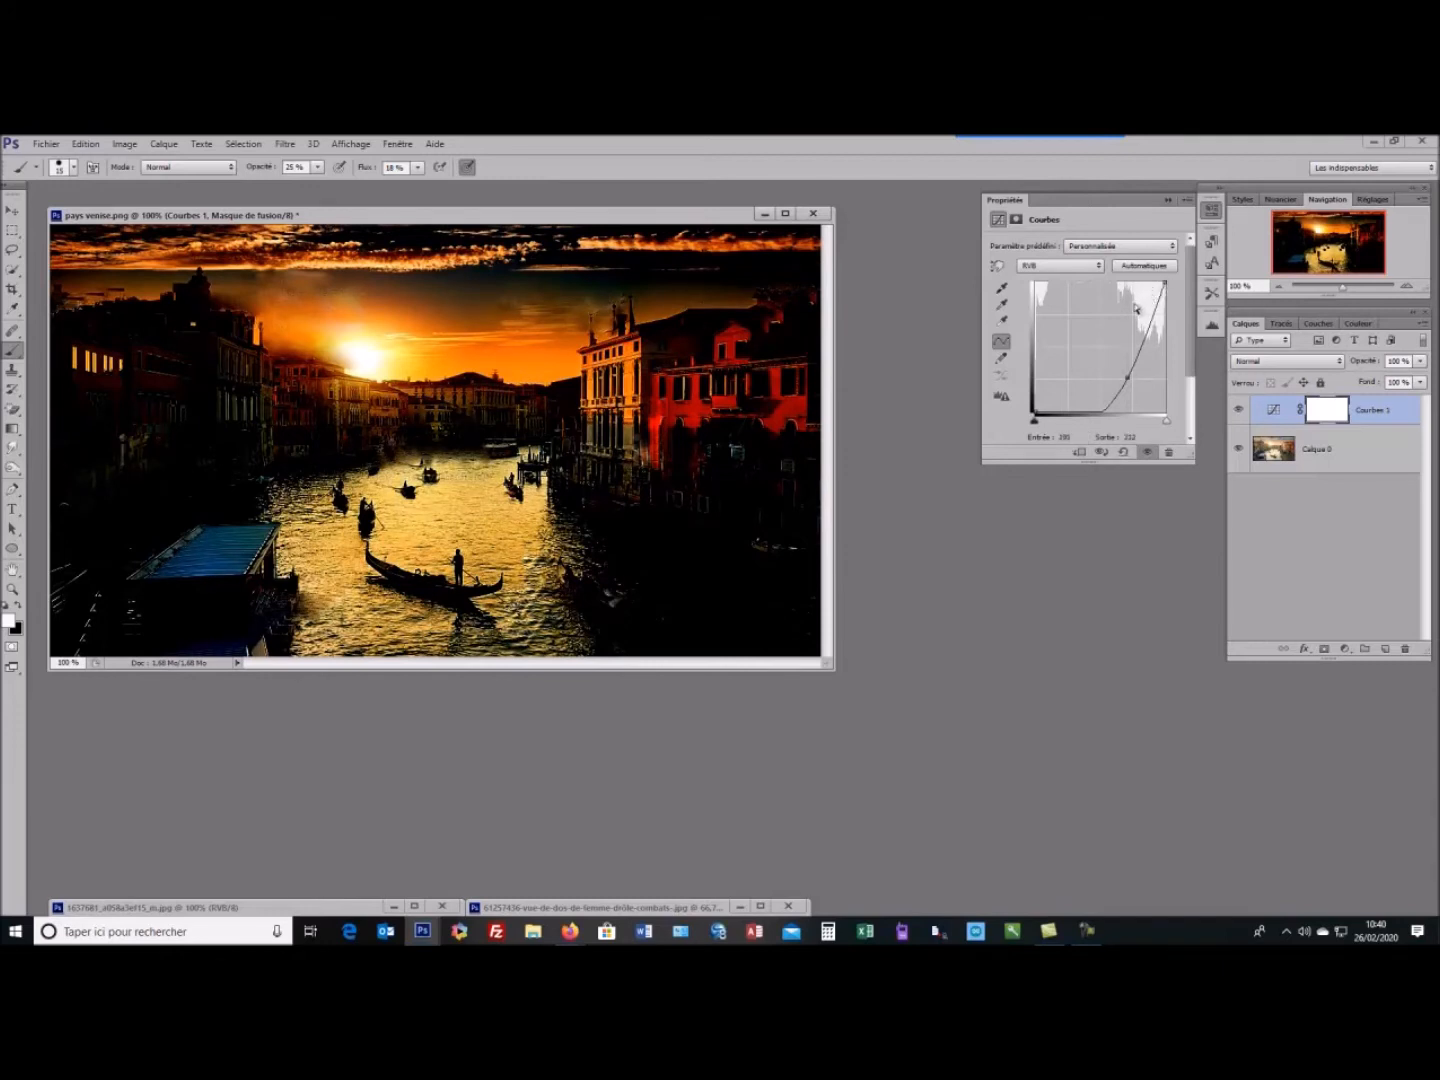
pyautogui.click(1165, 283)
pyautogui.moveTo(1165, 283); pyautogui.dragTo(1162, 295)
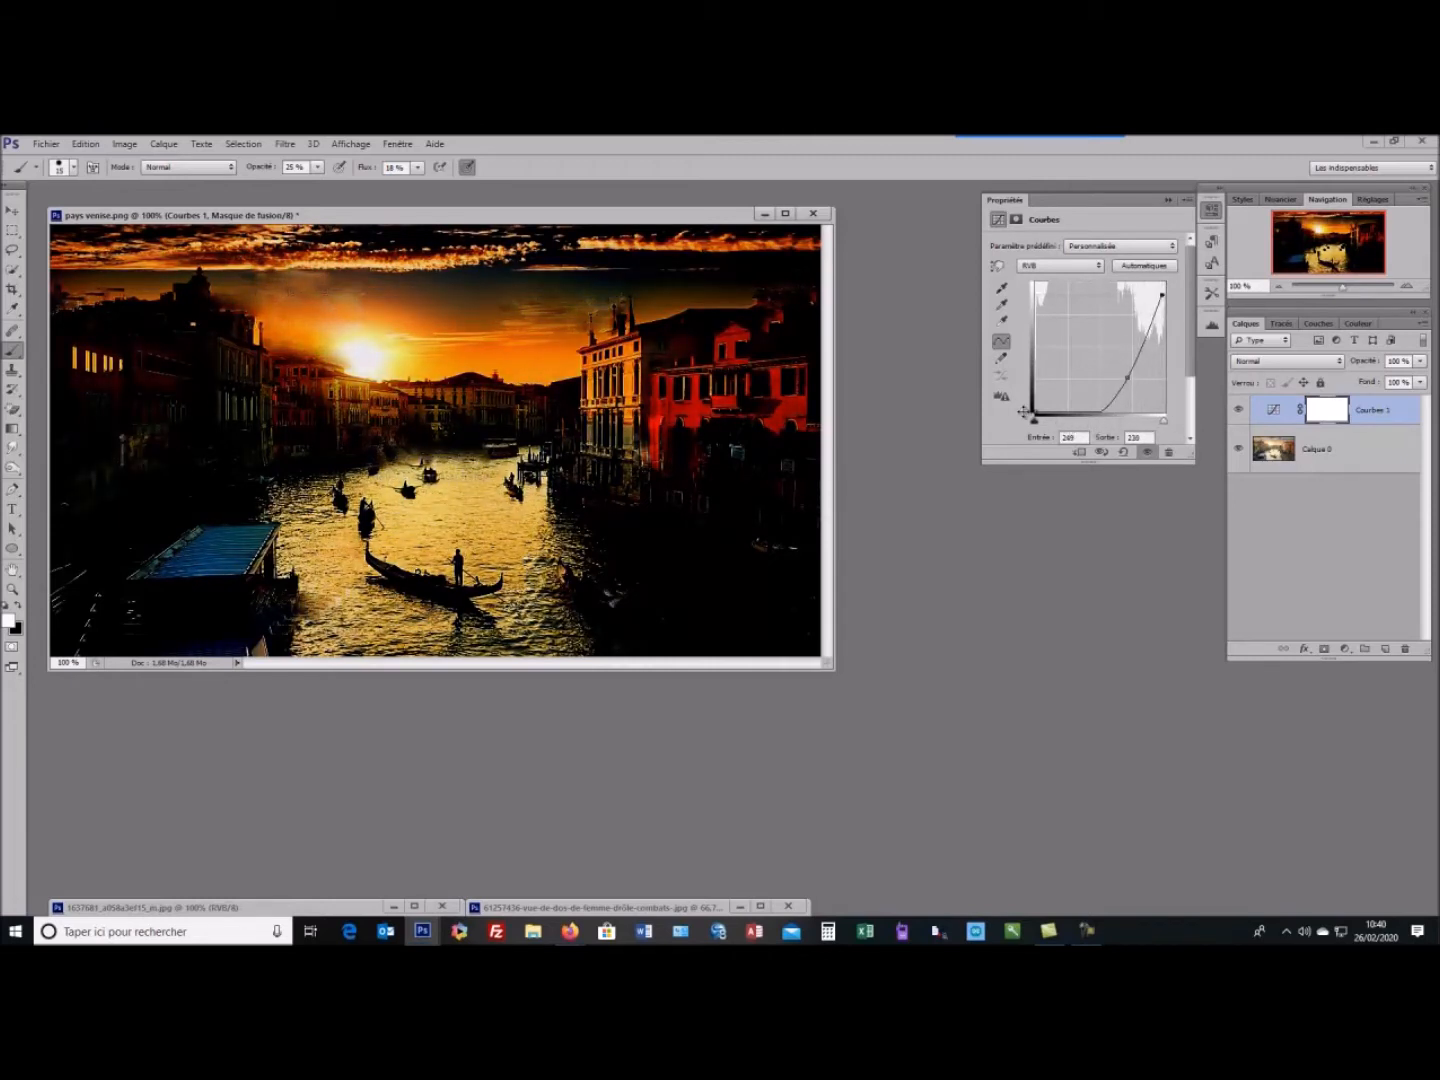
pyautogui.moveTo(1034, 414)
pyautogui.mouseDown()
pyautogui.moveTo(1087, 400)
pyautogui.moveTo(1062, 413)
pyautogui.mouseUp()
pyautogui.moveTo(1117, 396); pyautogui.dragTo(1121, 387)
pyautogui.moveTo(1123, 387); pyautogui.dragTo(1121, 380)
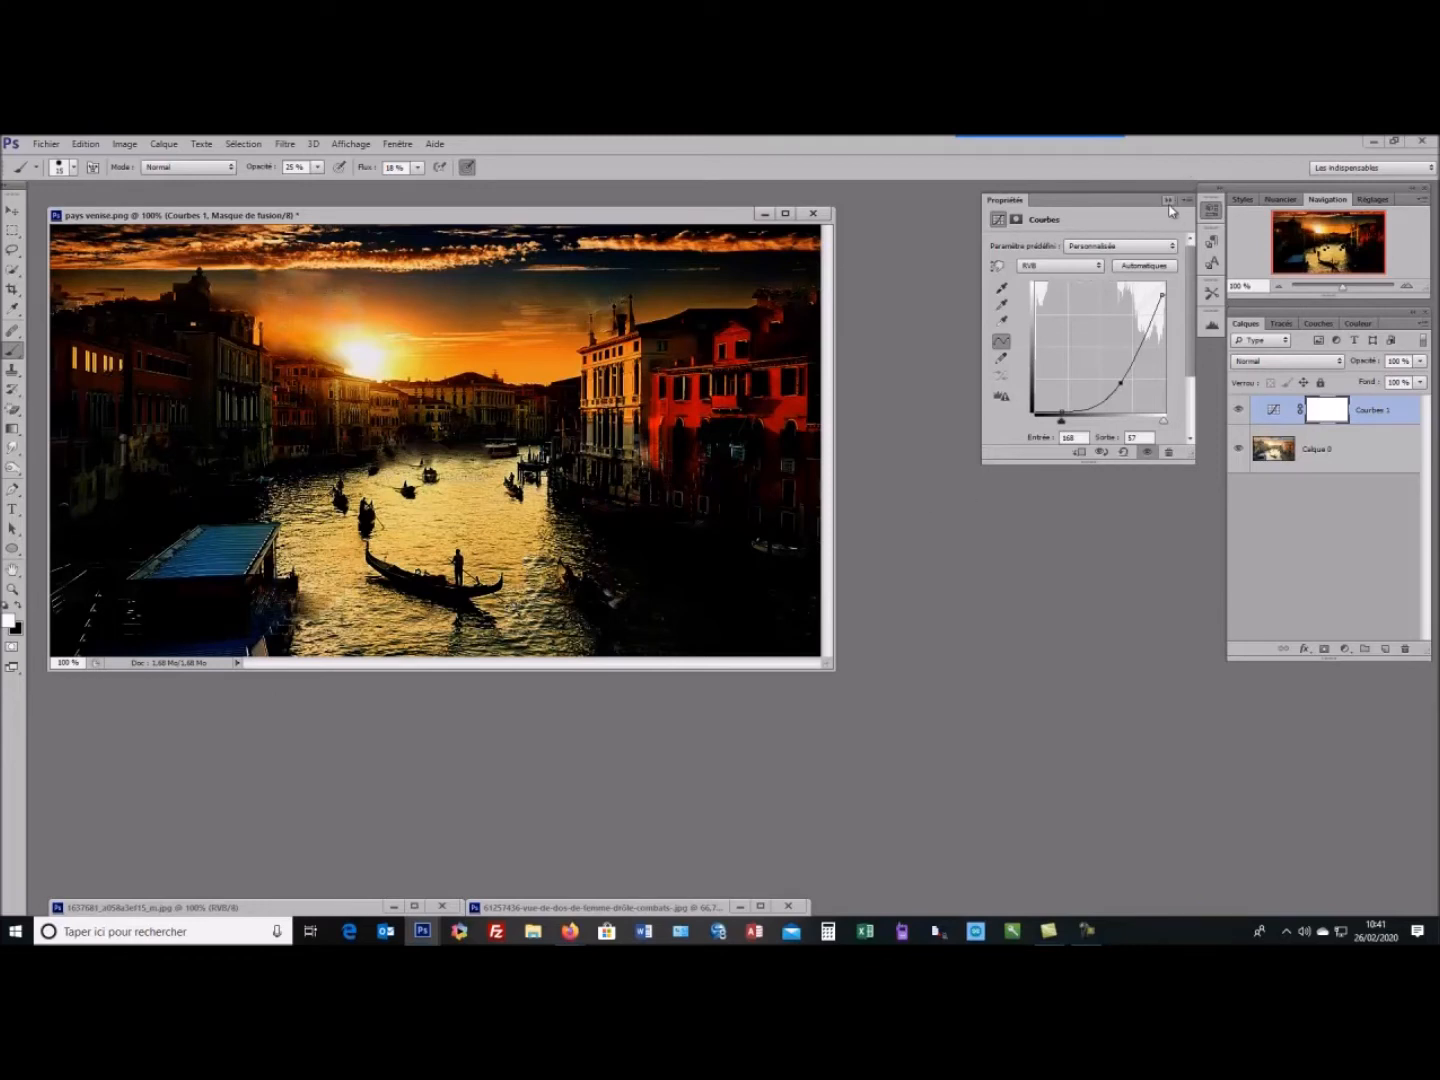
pyautogui.click(1169, 201)
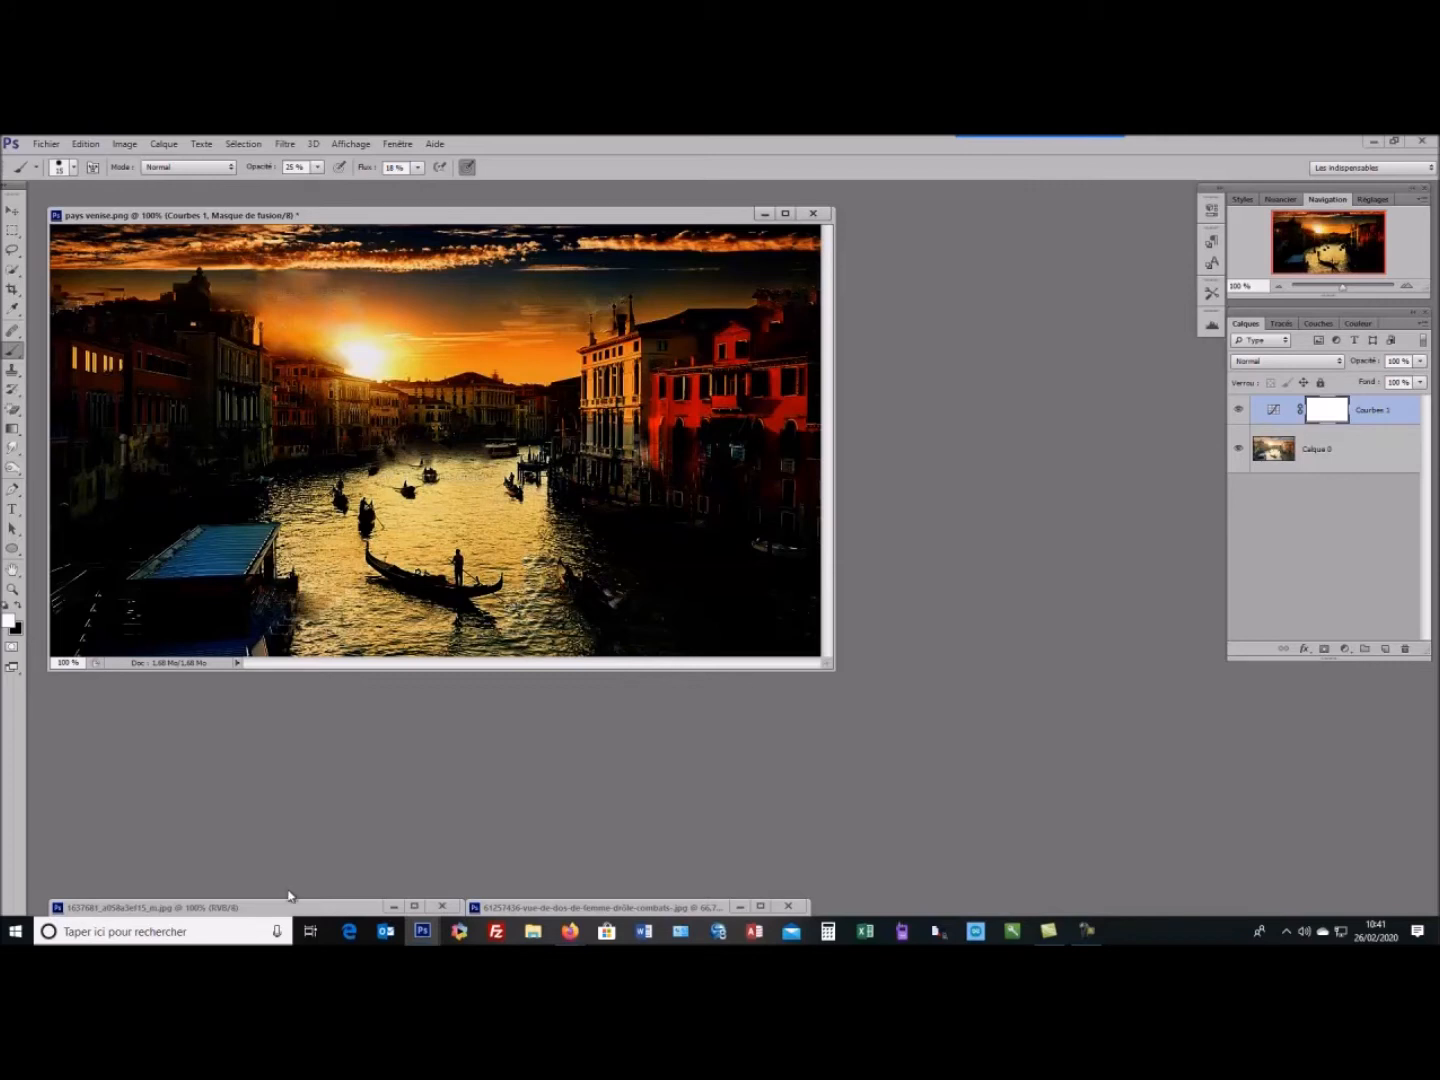
# Rearrange the two minimised source image windows, the night road and the woman in a fighting pose
pyautogui.moveTo(275, 912); pyautogui.dragTo(231, 912)
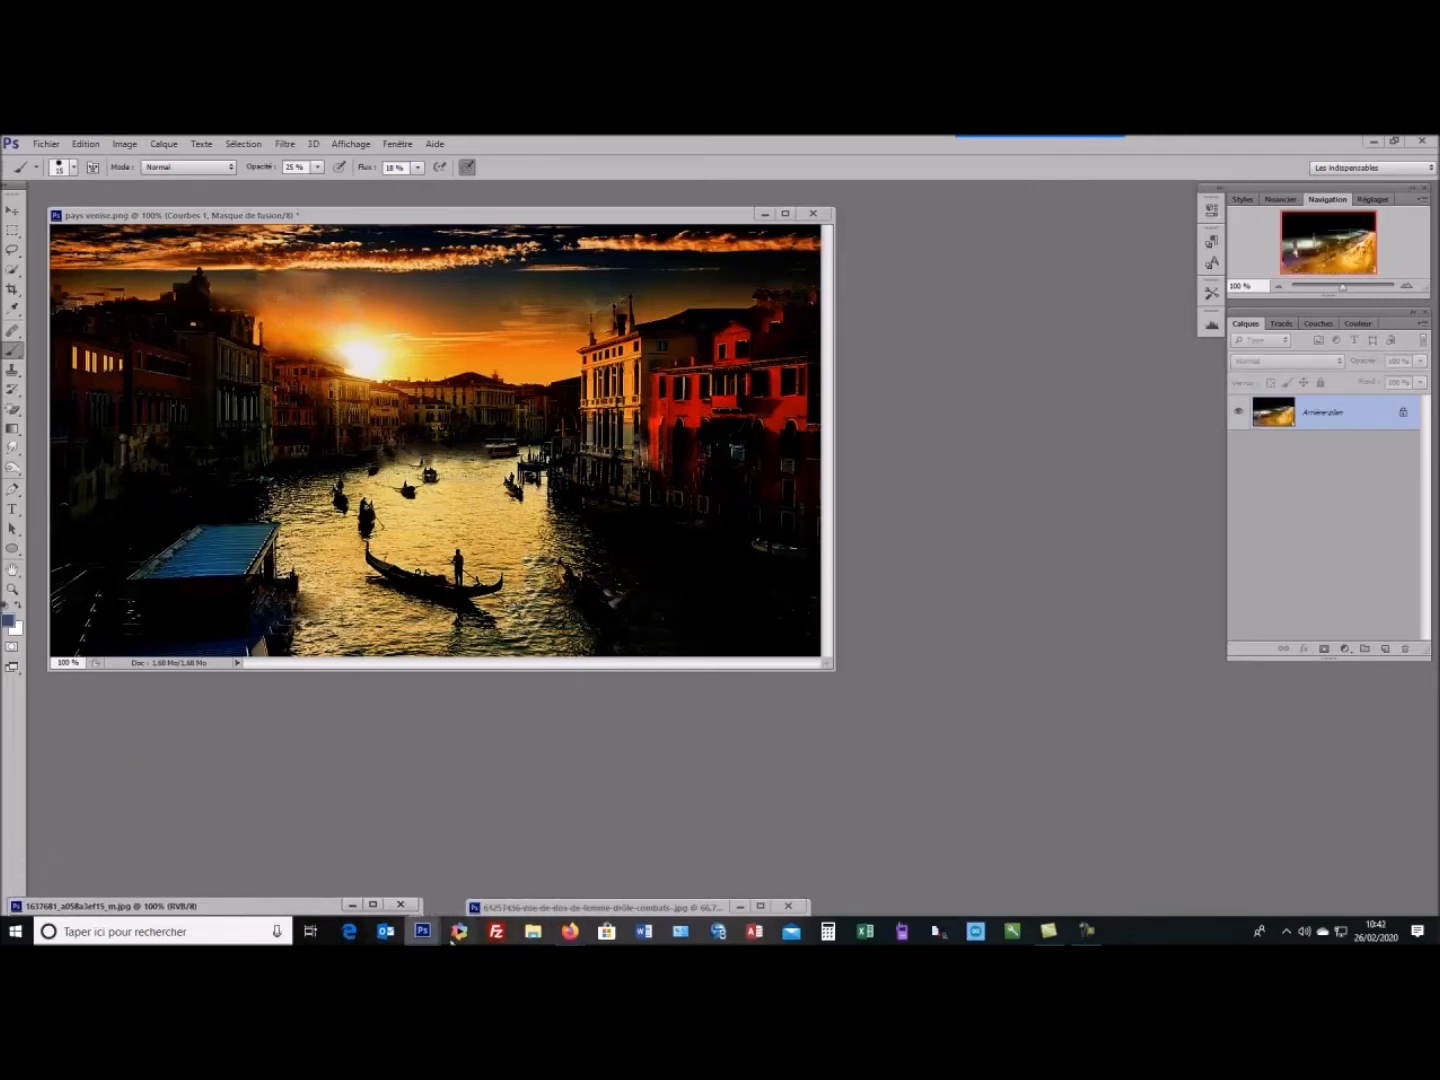
pyautogui.moveTo(600, 906)
pyautogui.mouseDown()
pyautogui.moveTo(632, 822)
pyautogui.moveTo(627, 783)
pyautogui.moveTo(597, 870)
pyautogui.mouseUp()
pyautogui.moveTo(580, 900); pyautogui.dragTo(575, 905)
# Open houdini.png and detach it into its own floating window over the workspace
pyautogui.click(47, 144)
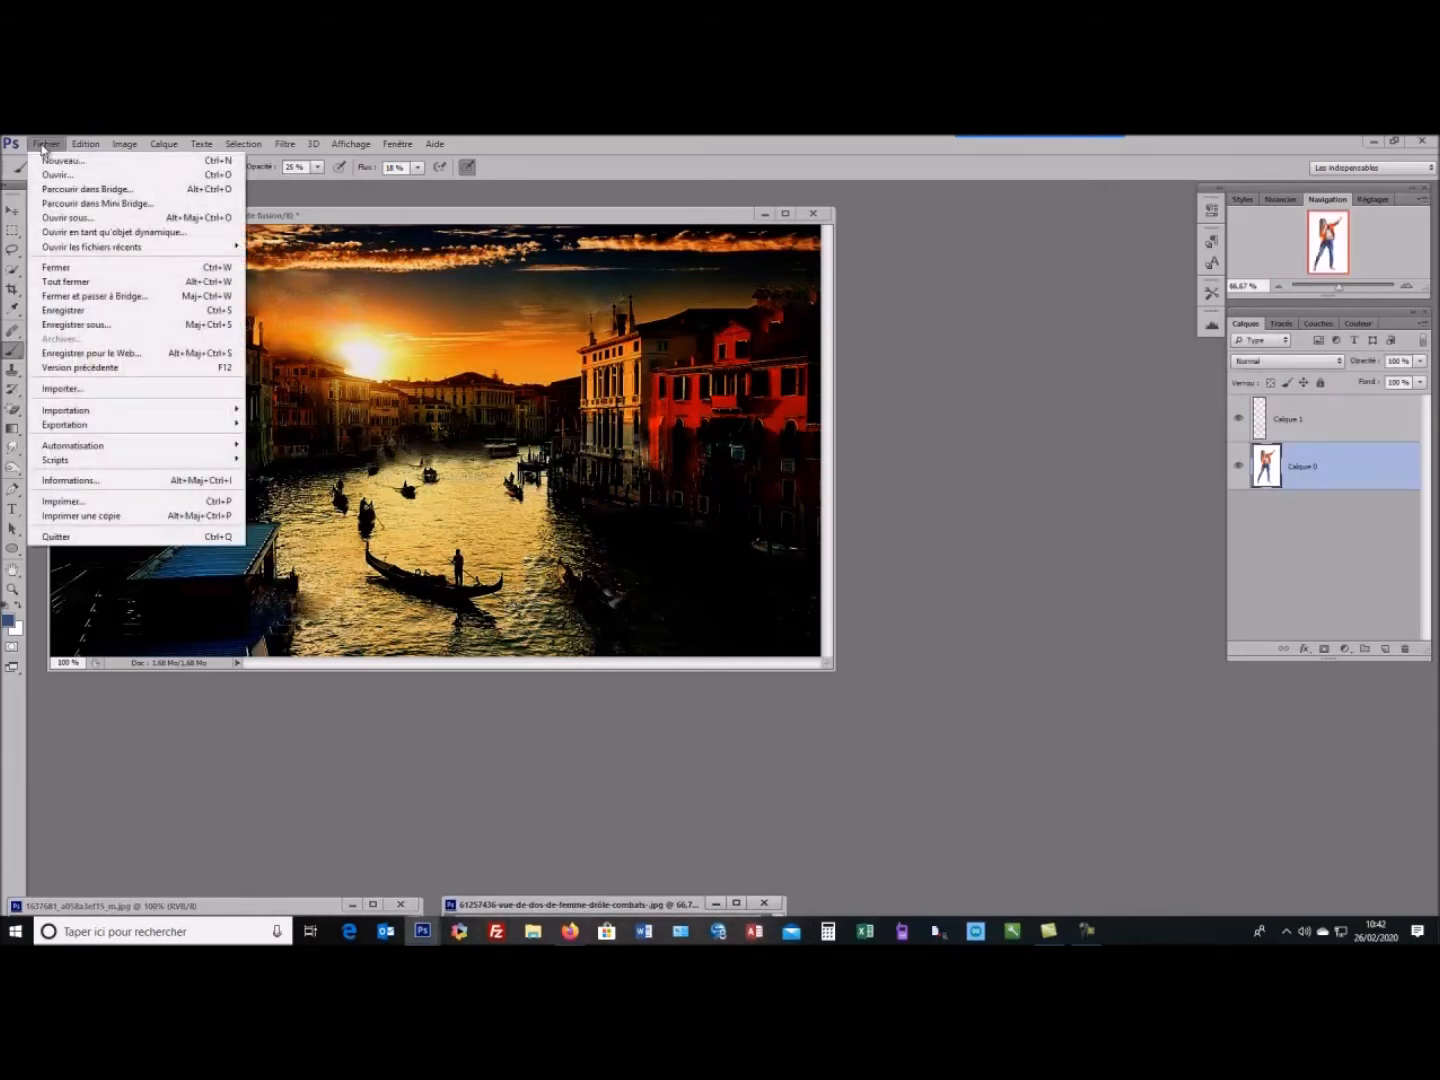
pyautogui.click(52, 176)
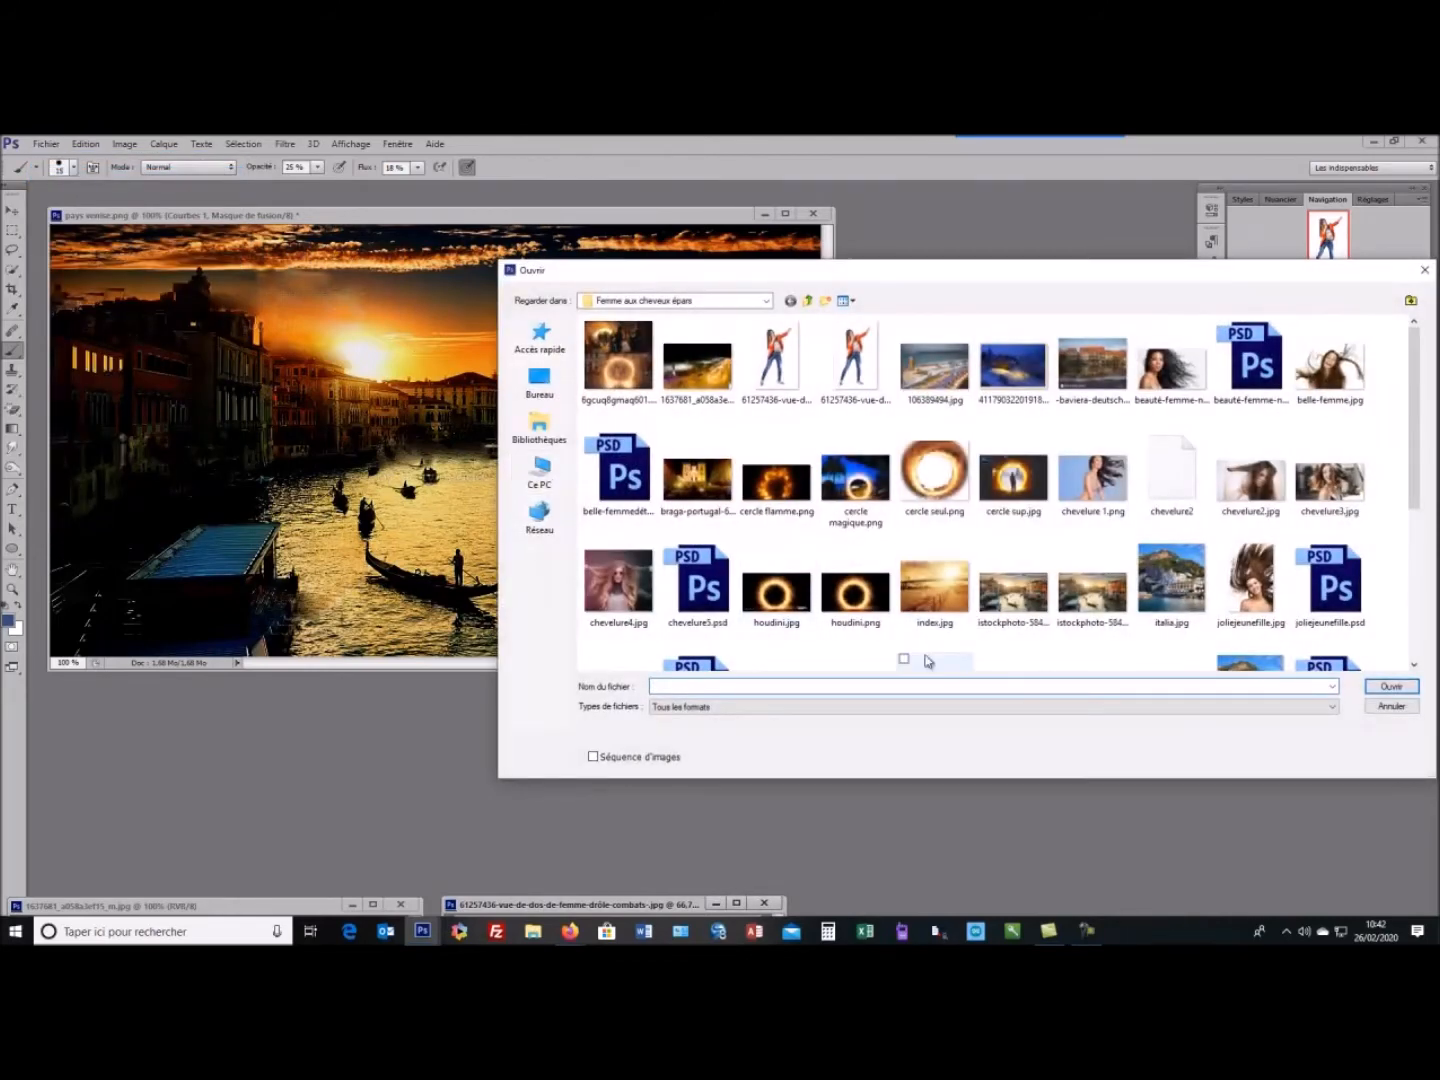
pyautogui.scroll(-3, 967, 598)
pyautogui.scroll(2, 968, 591)
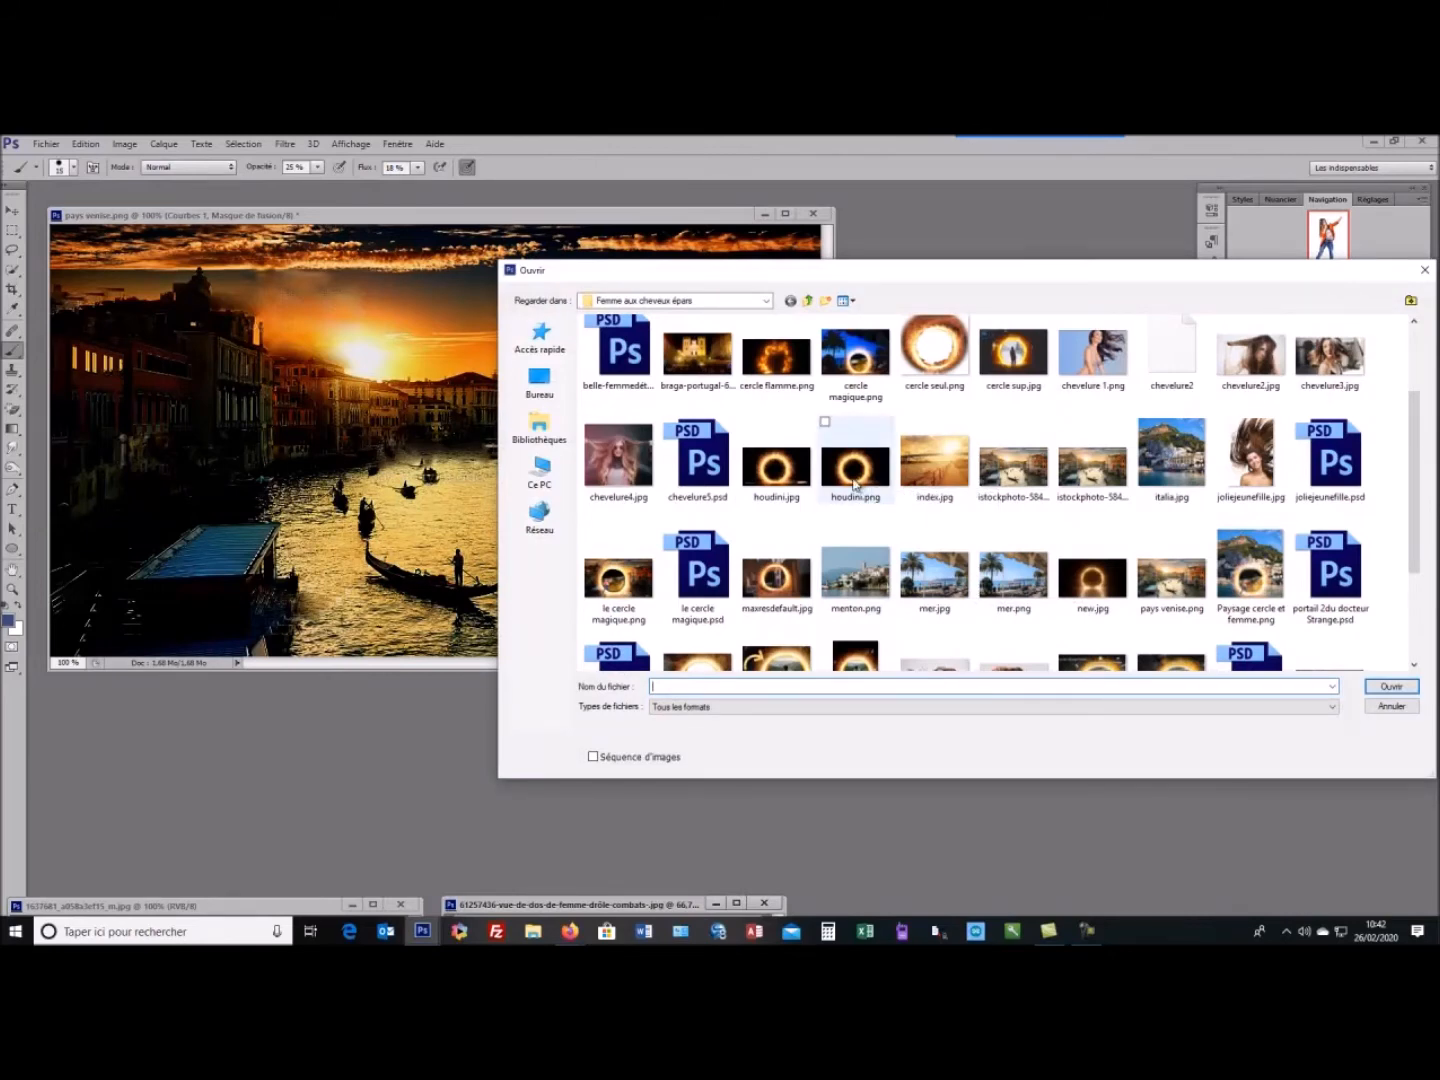
pyautogui.click(857, 472)
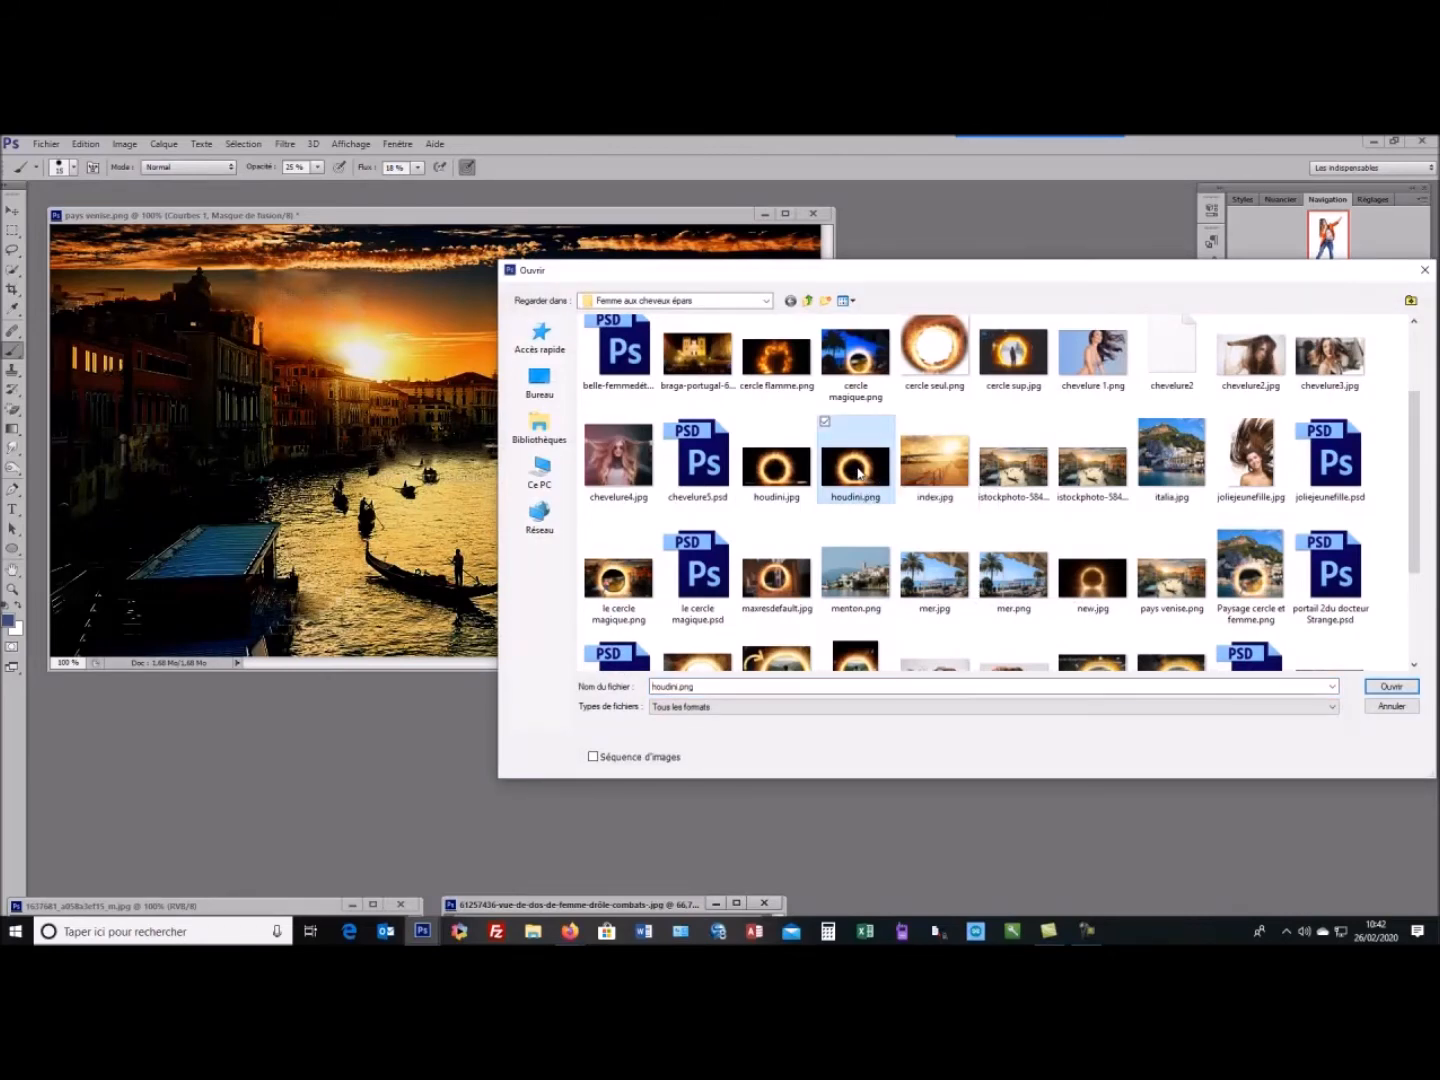
pyautogui.click(1391, 687)
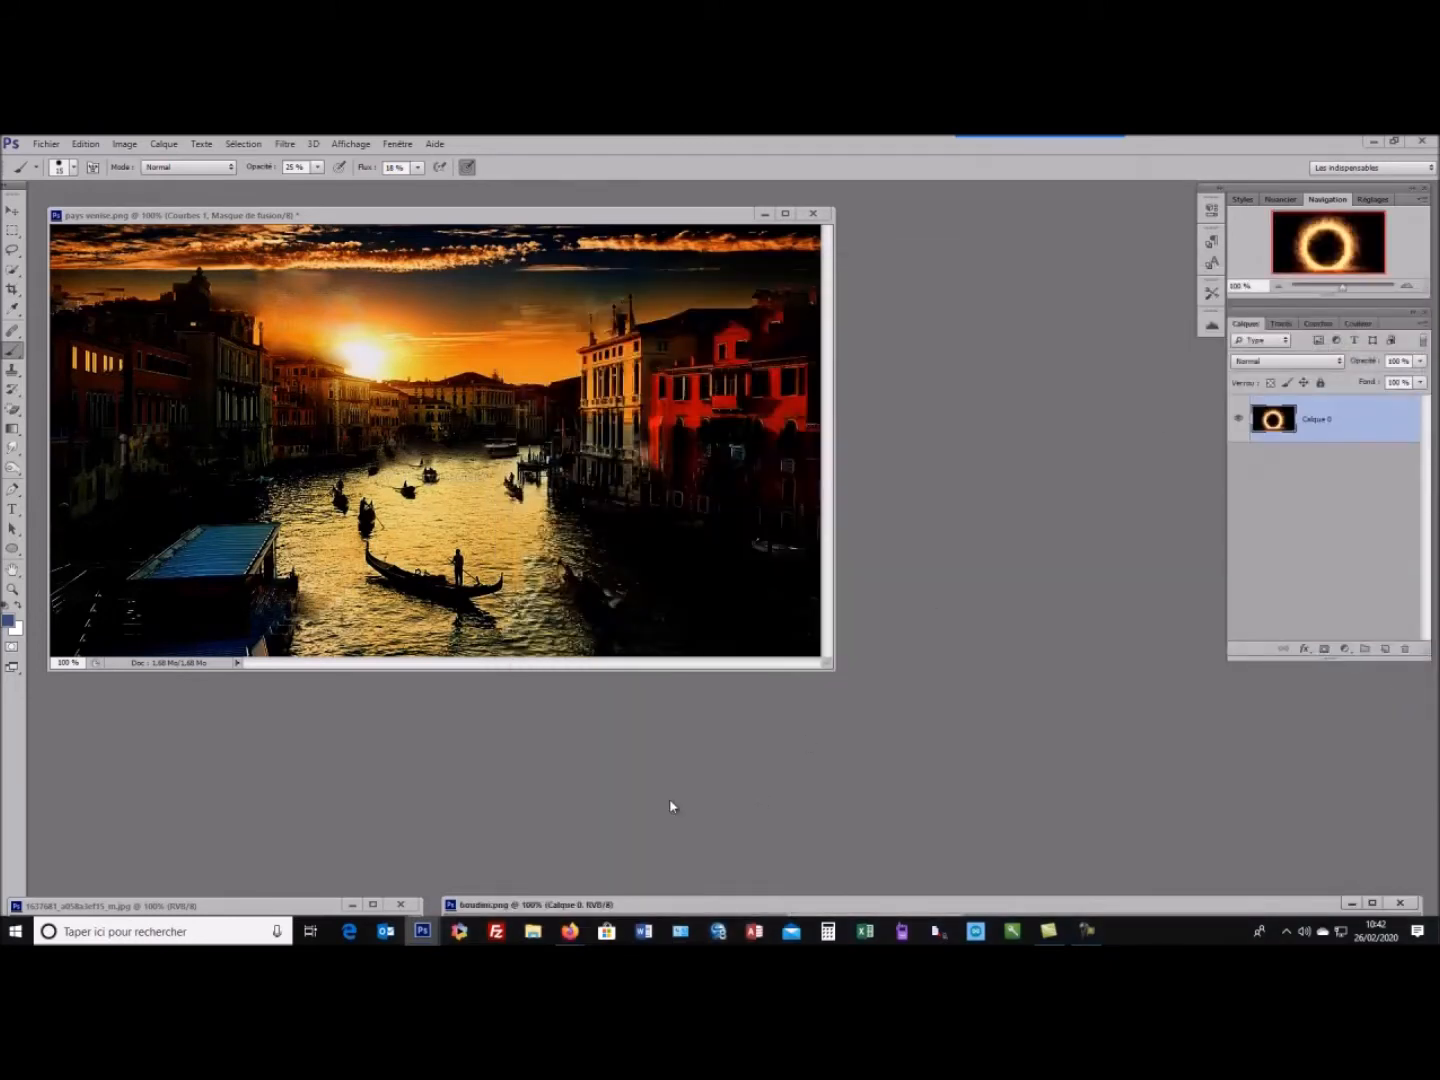
pyautogui.doubleClick(585, 905)
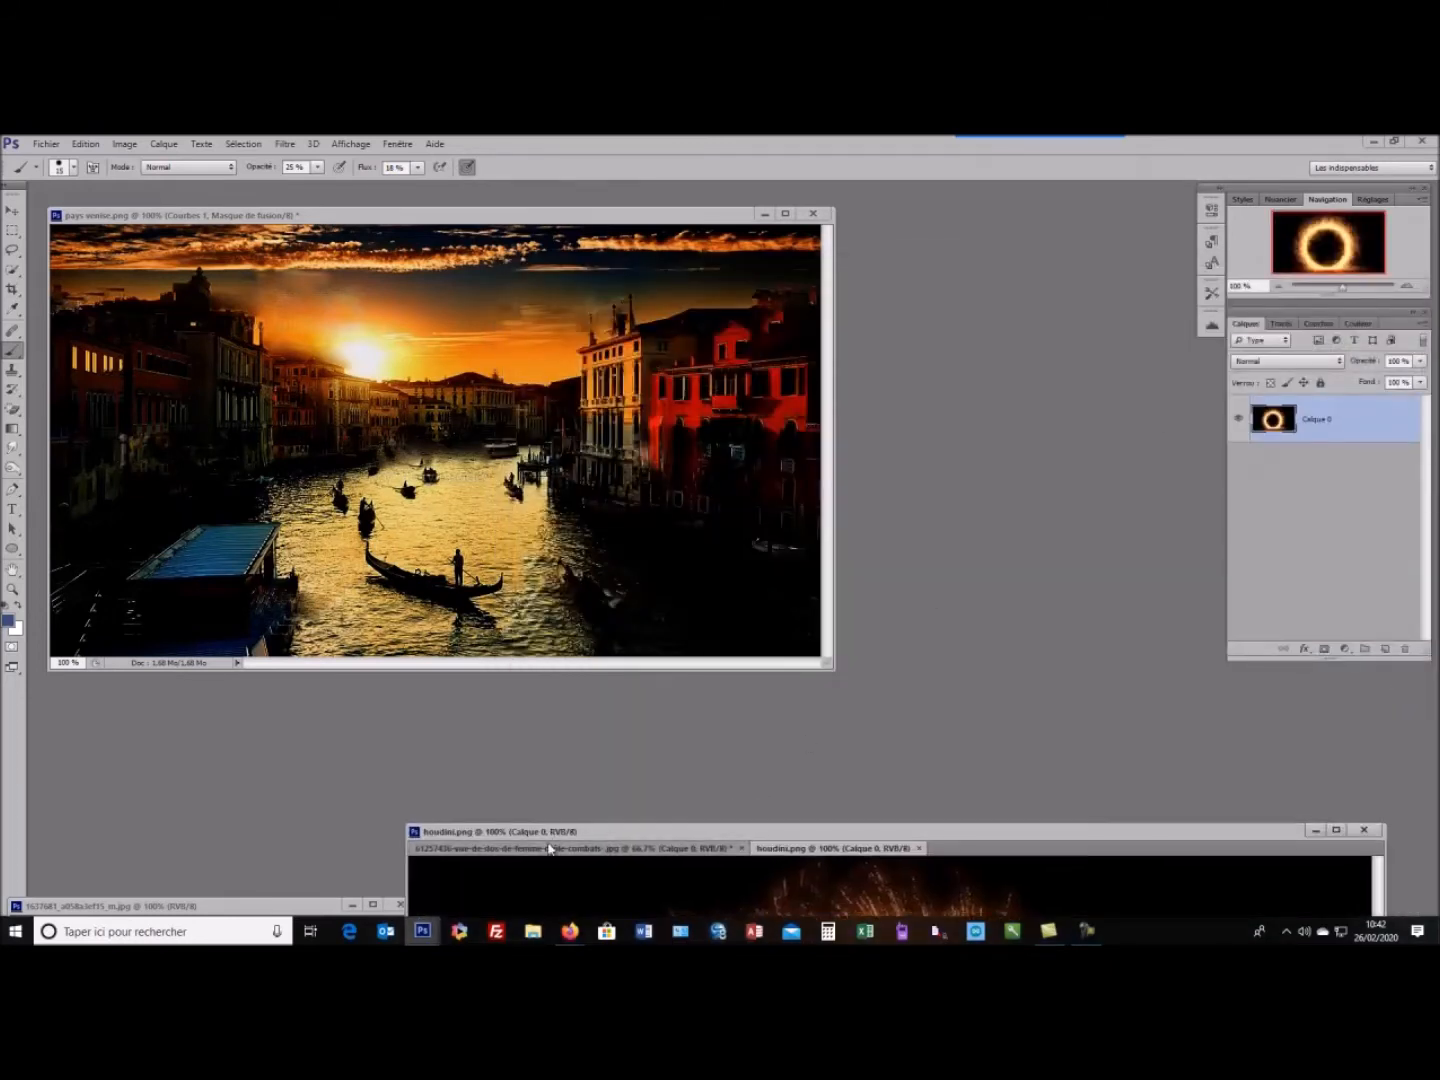
pyautogui.moveTo(822, 857); pyautogui.dragTo(277, 327)
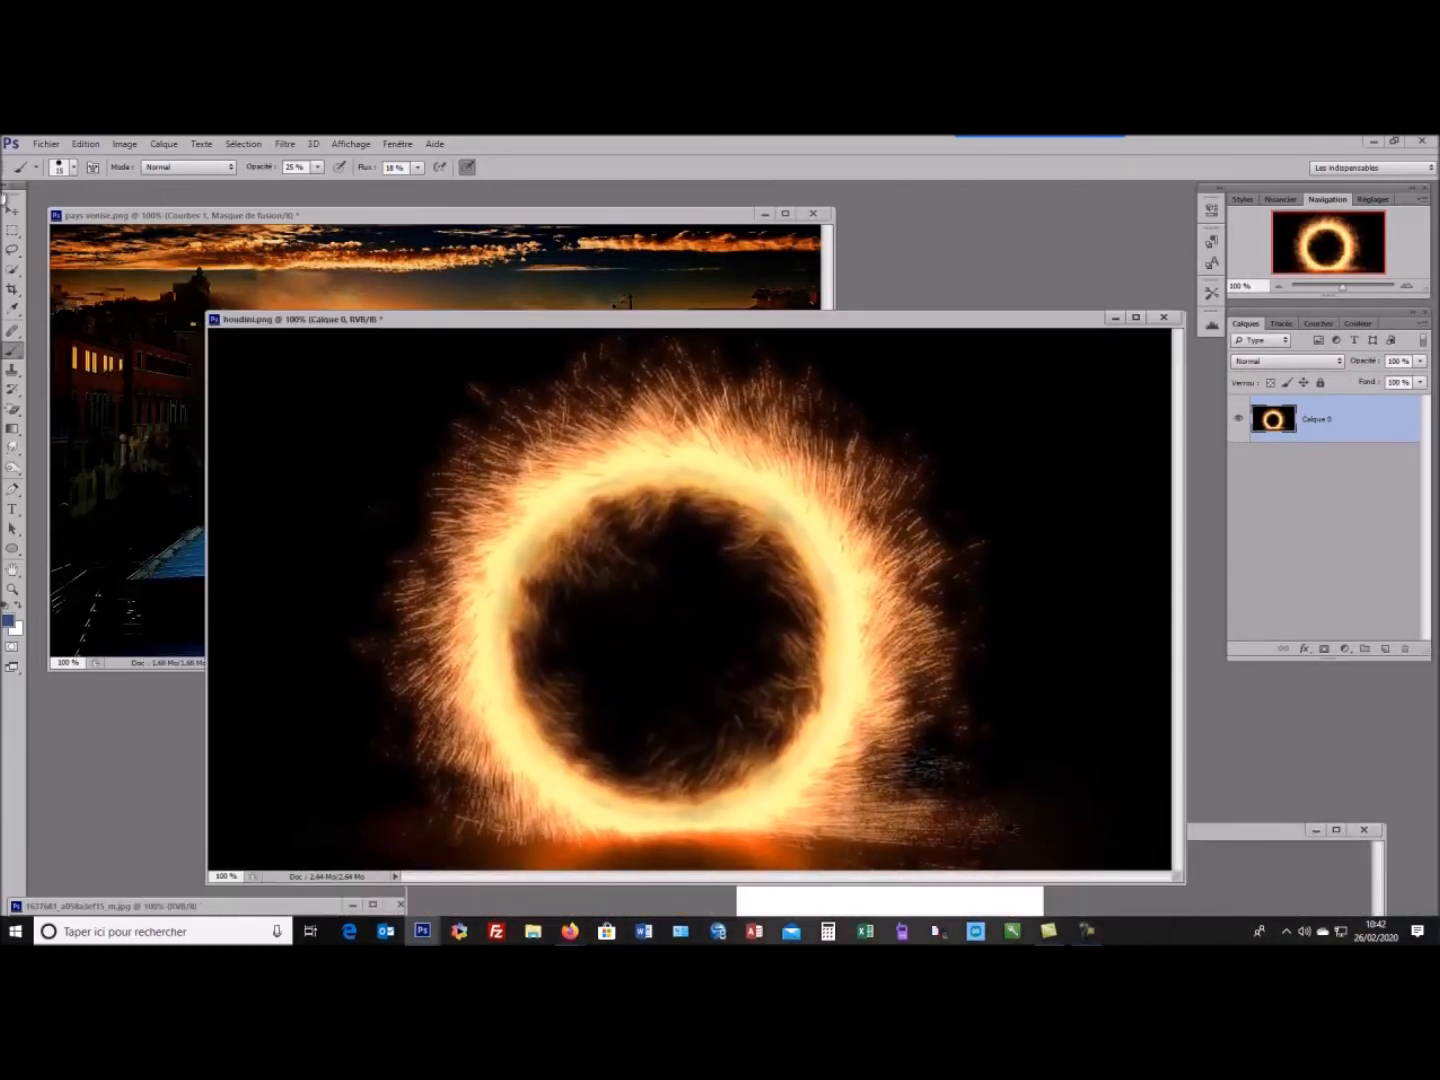
# Resize the houdini.png image to a document width of 15,15 cm with its proportions kept
pyautogui.click(131, 146)
pyautogui.moveTo(154, 190)
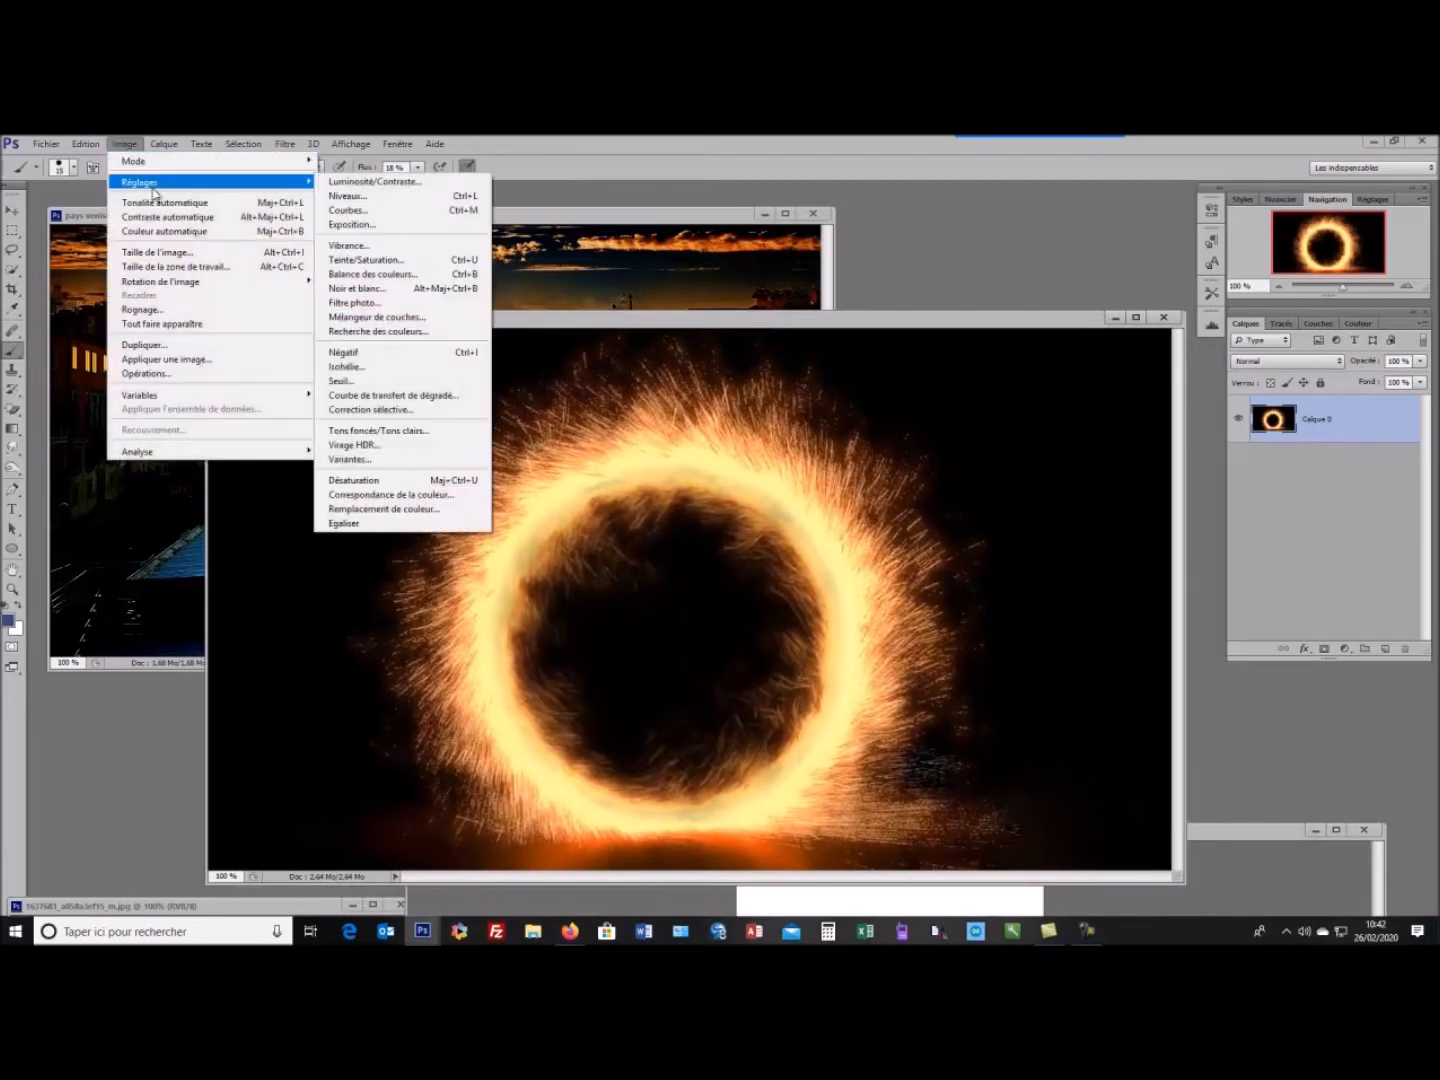
pyautogui.click(160, 252)
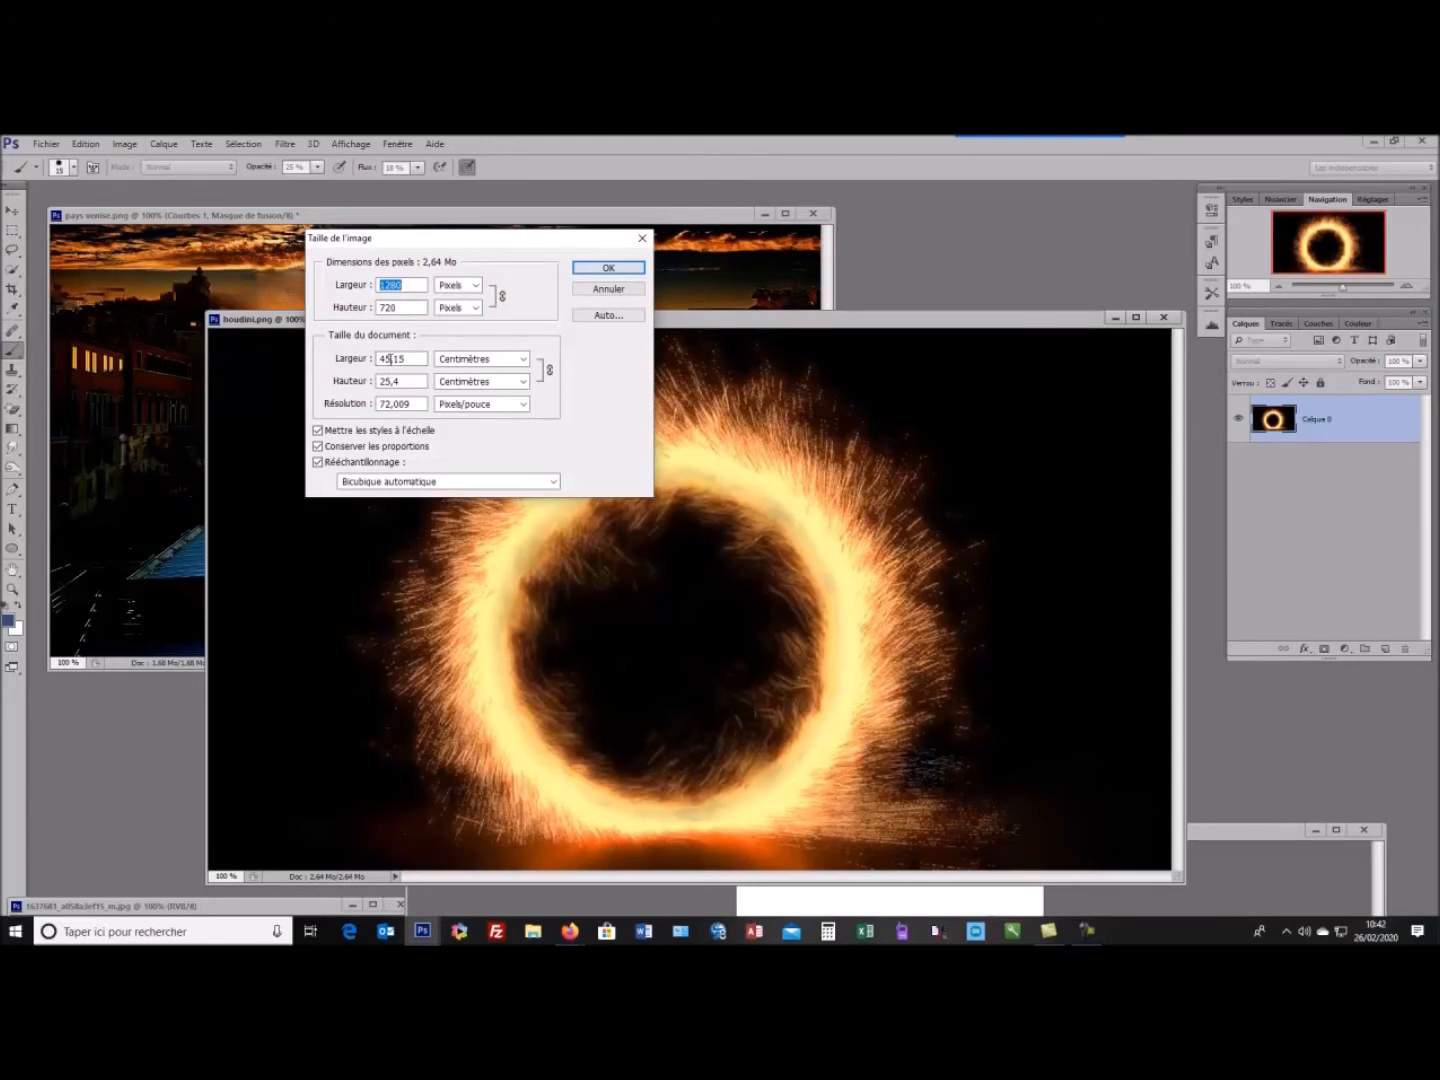
pyautogui.moveTo(389, 359); pyautogui.dragTo(364, 364)
pyautogui.write('1')
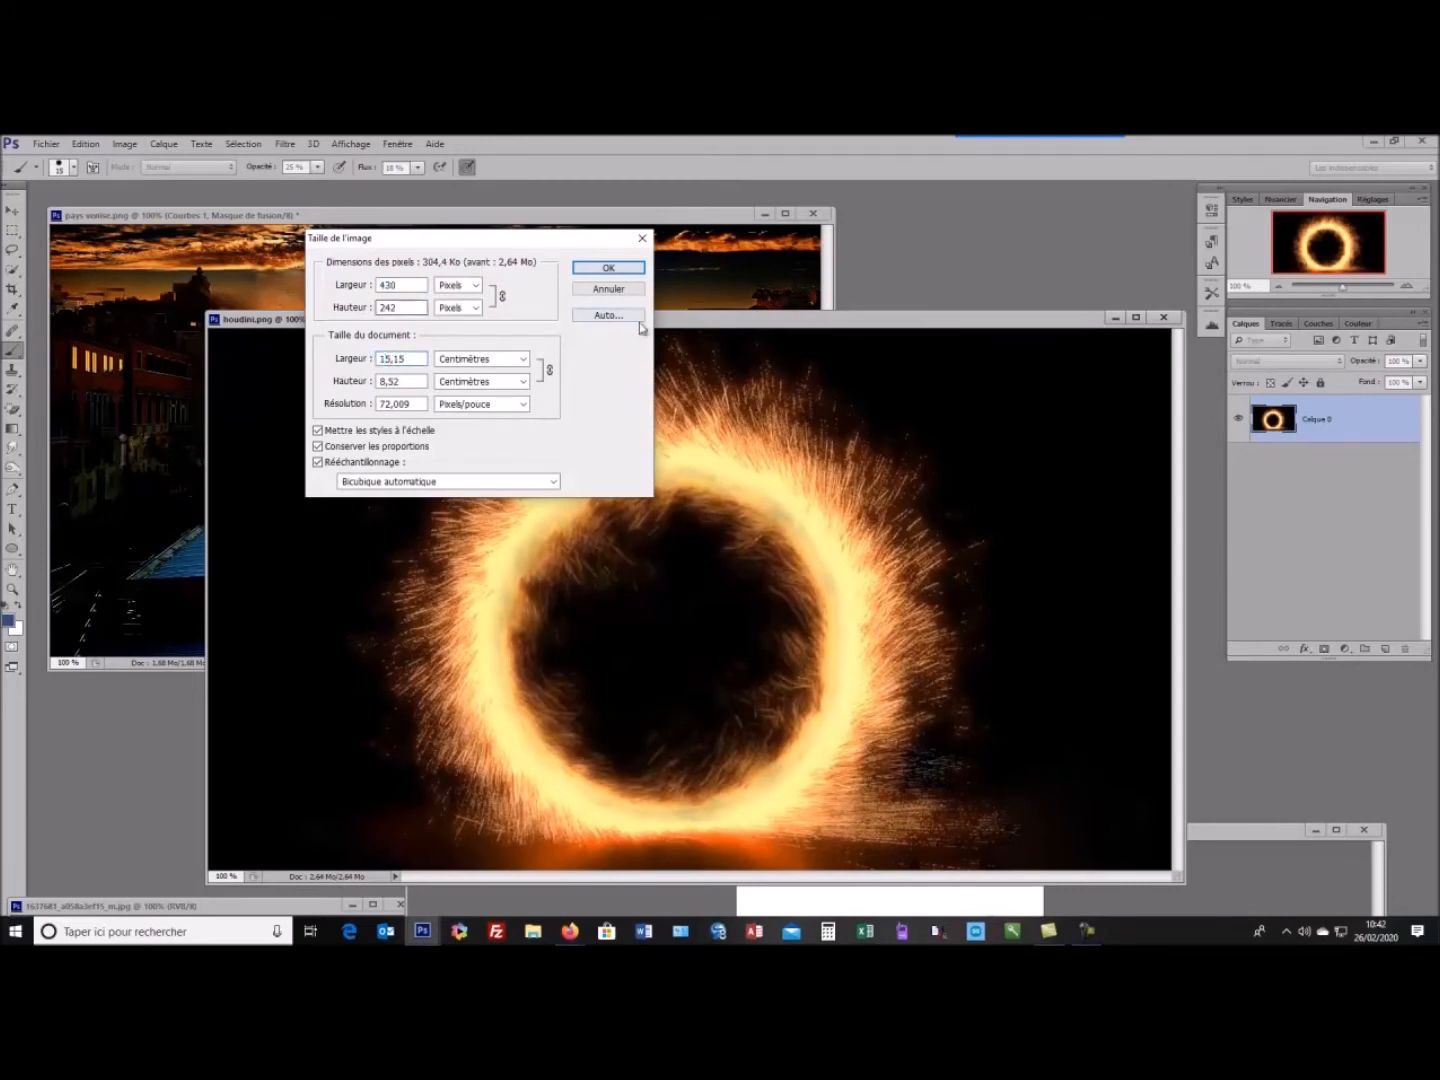
pyautogui.click(632, 270)
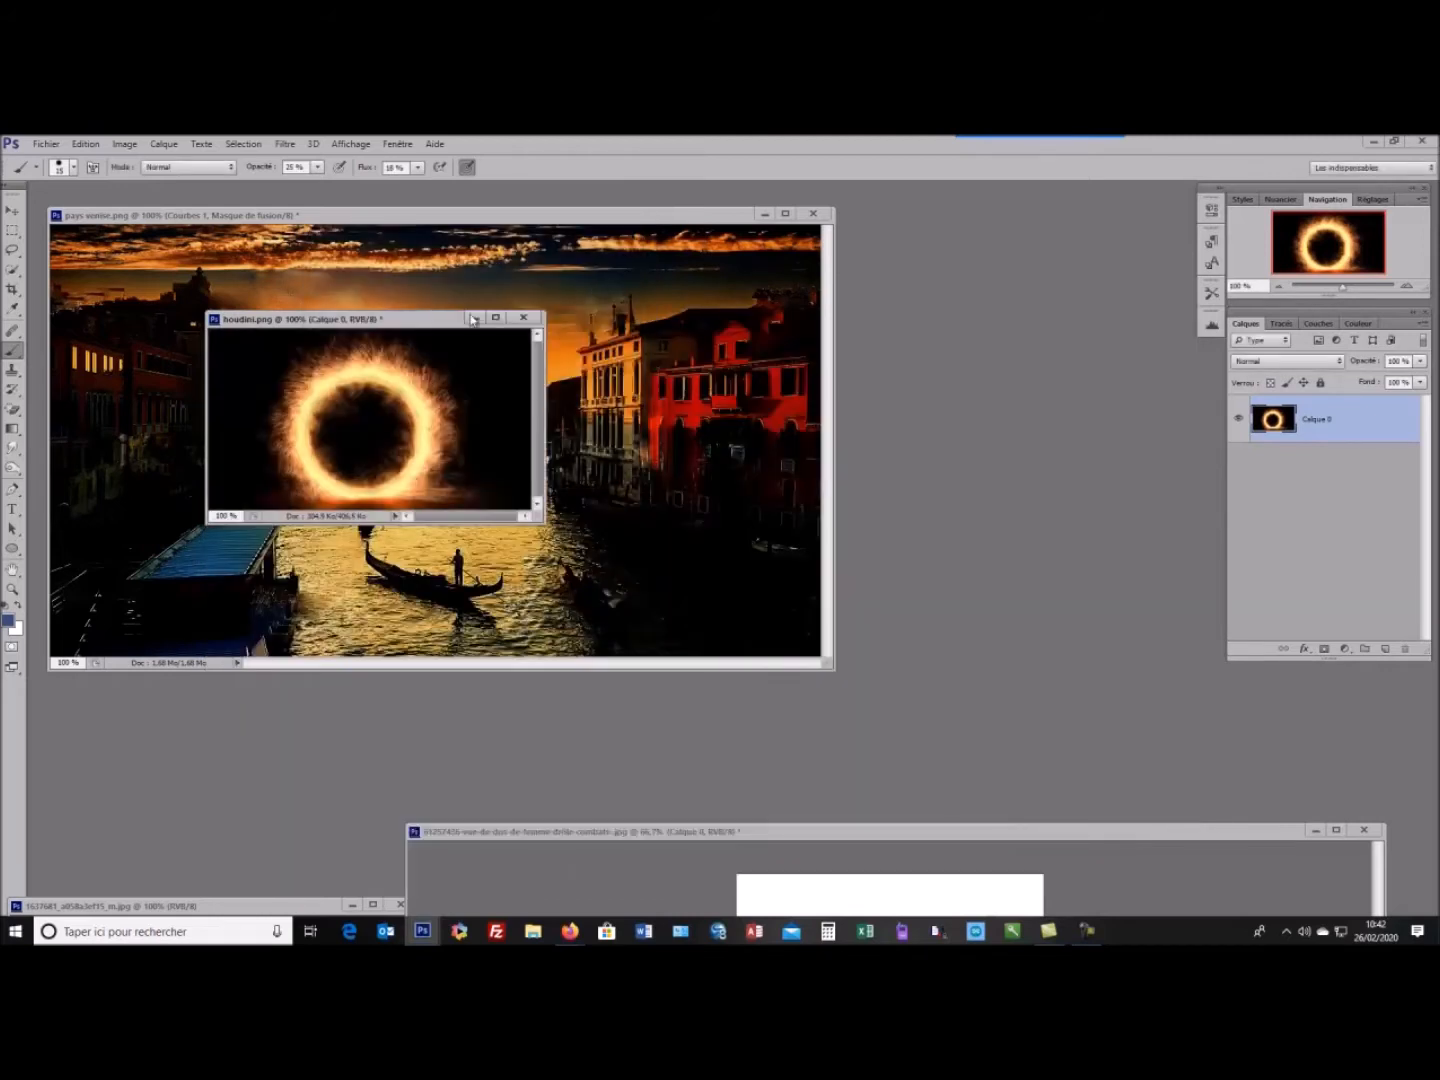
# Place the houdini.png window beside the Venice picture and shorten the window slightly
pyautogui.moveTo(406, 328)
pyautogui.mouseDown()
pyautogui.moveTo(466, 376)
pyautogui.moveTo(474, 436)
pyautogui.mouseUp()
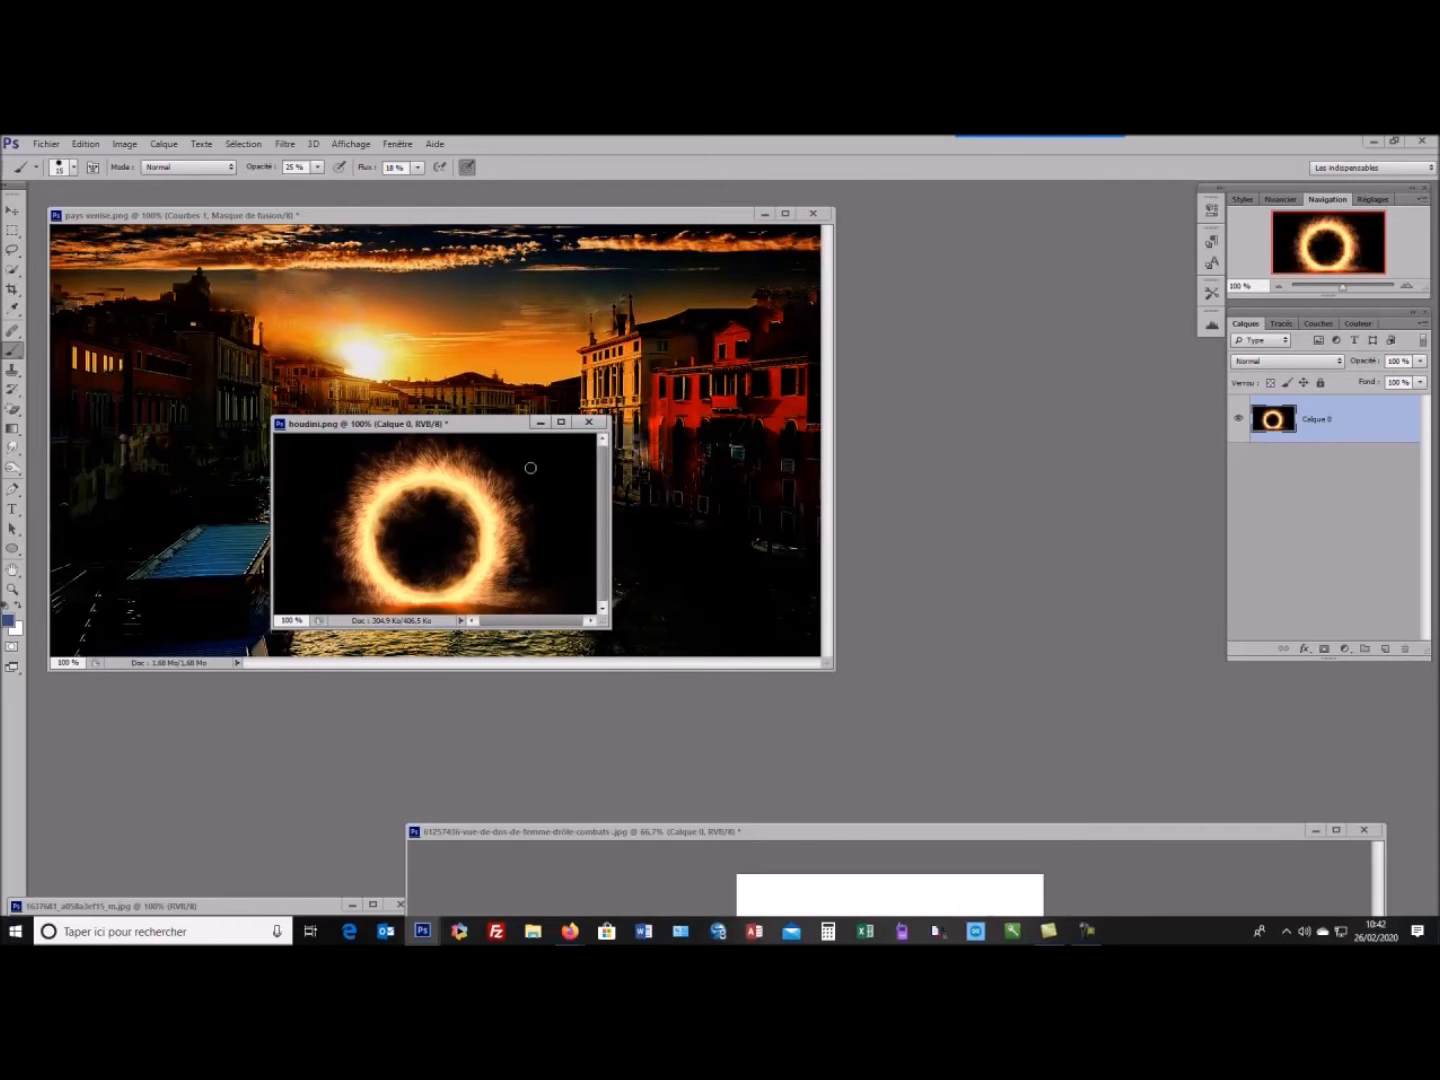
pyautogui.moveTo(491, 432); pyautogui.dragTo(1018, 334)
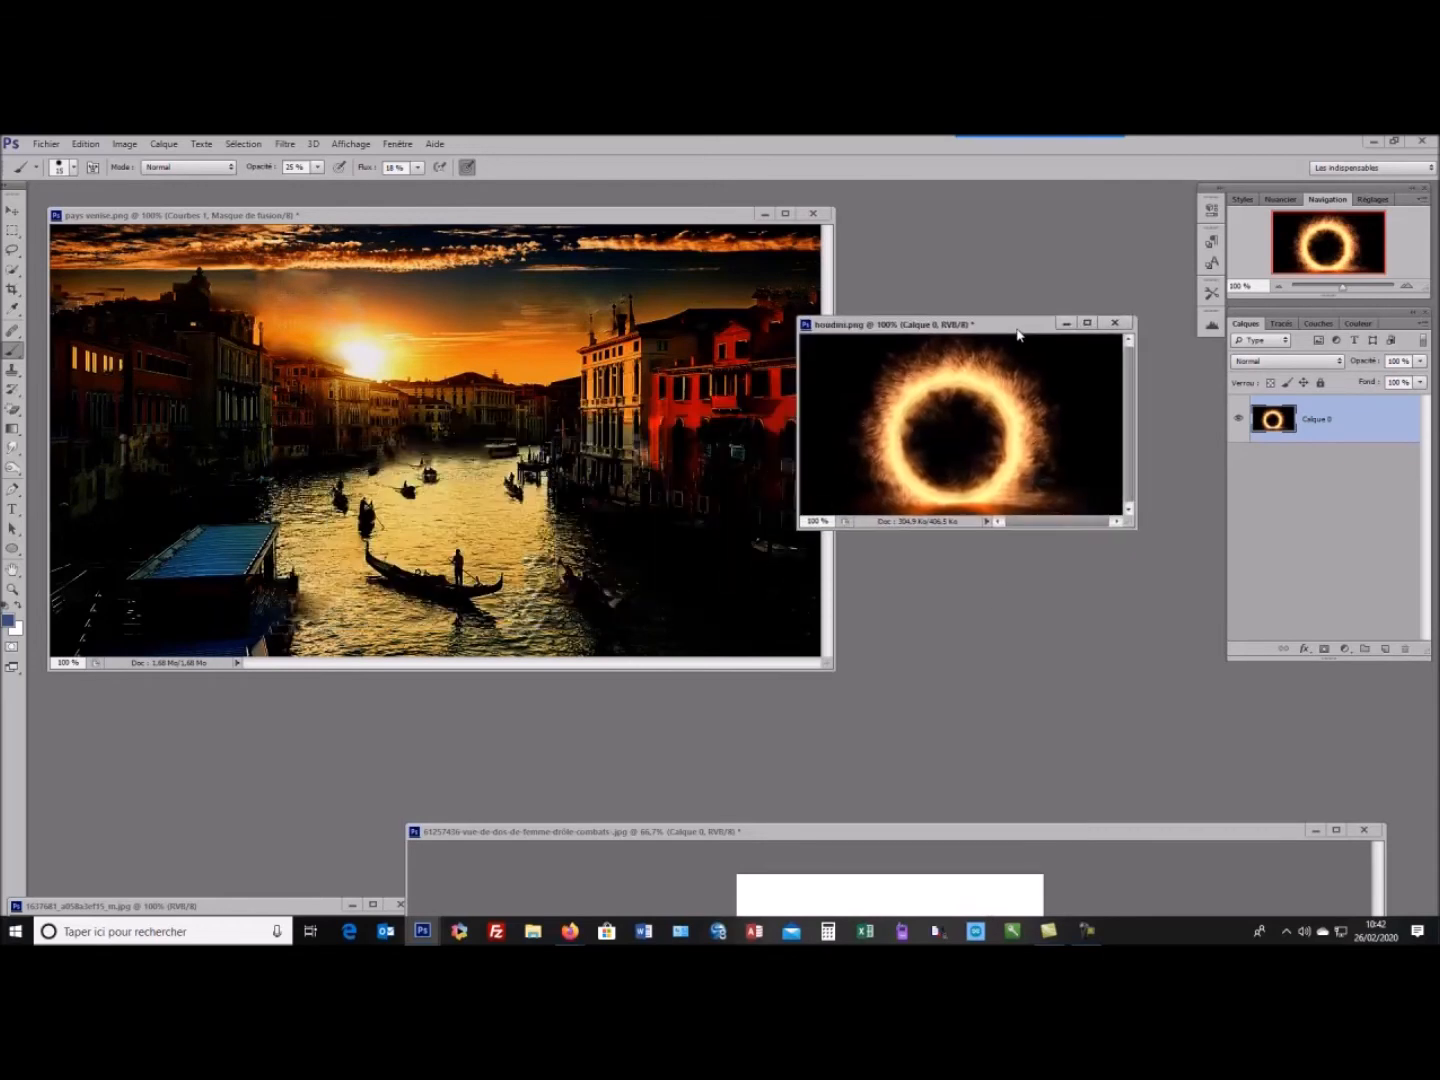
pyautogui.moveTo(1055, 530)
pyautogui.mouseDown()
pyautogui.moveTo(1065, 572)
pyautogui.moveTo(1073, 527)
pyautogui.mouseUp()
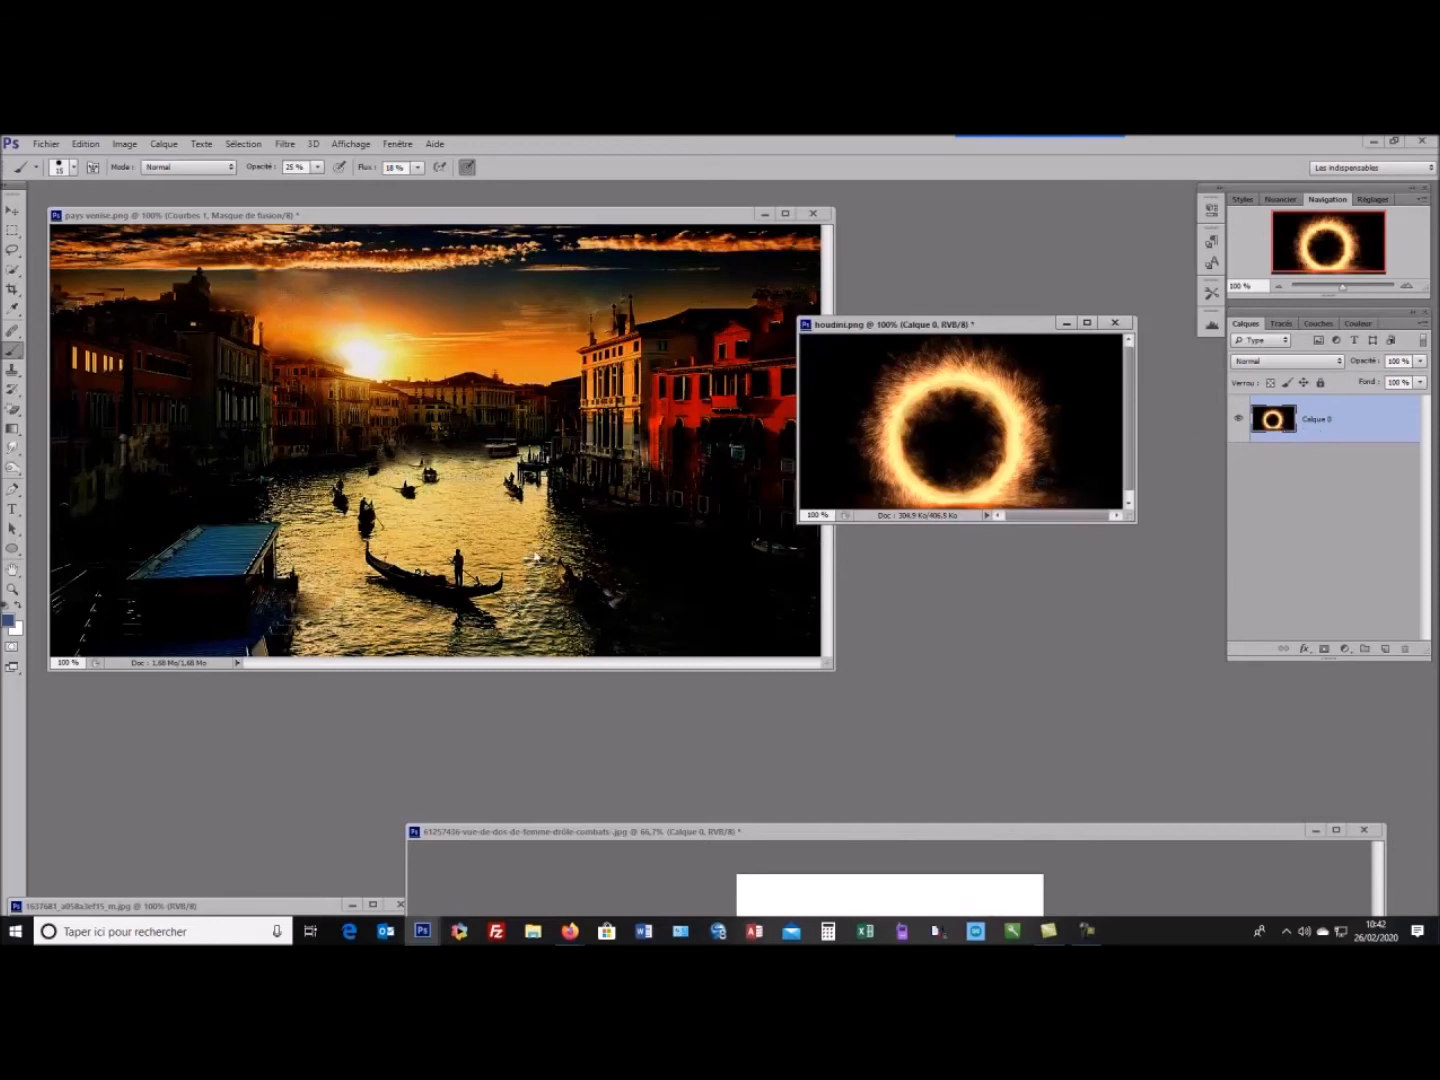
pyautogui.rightClick(983, 425)
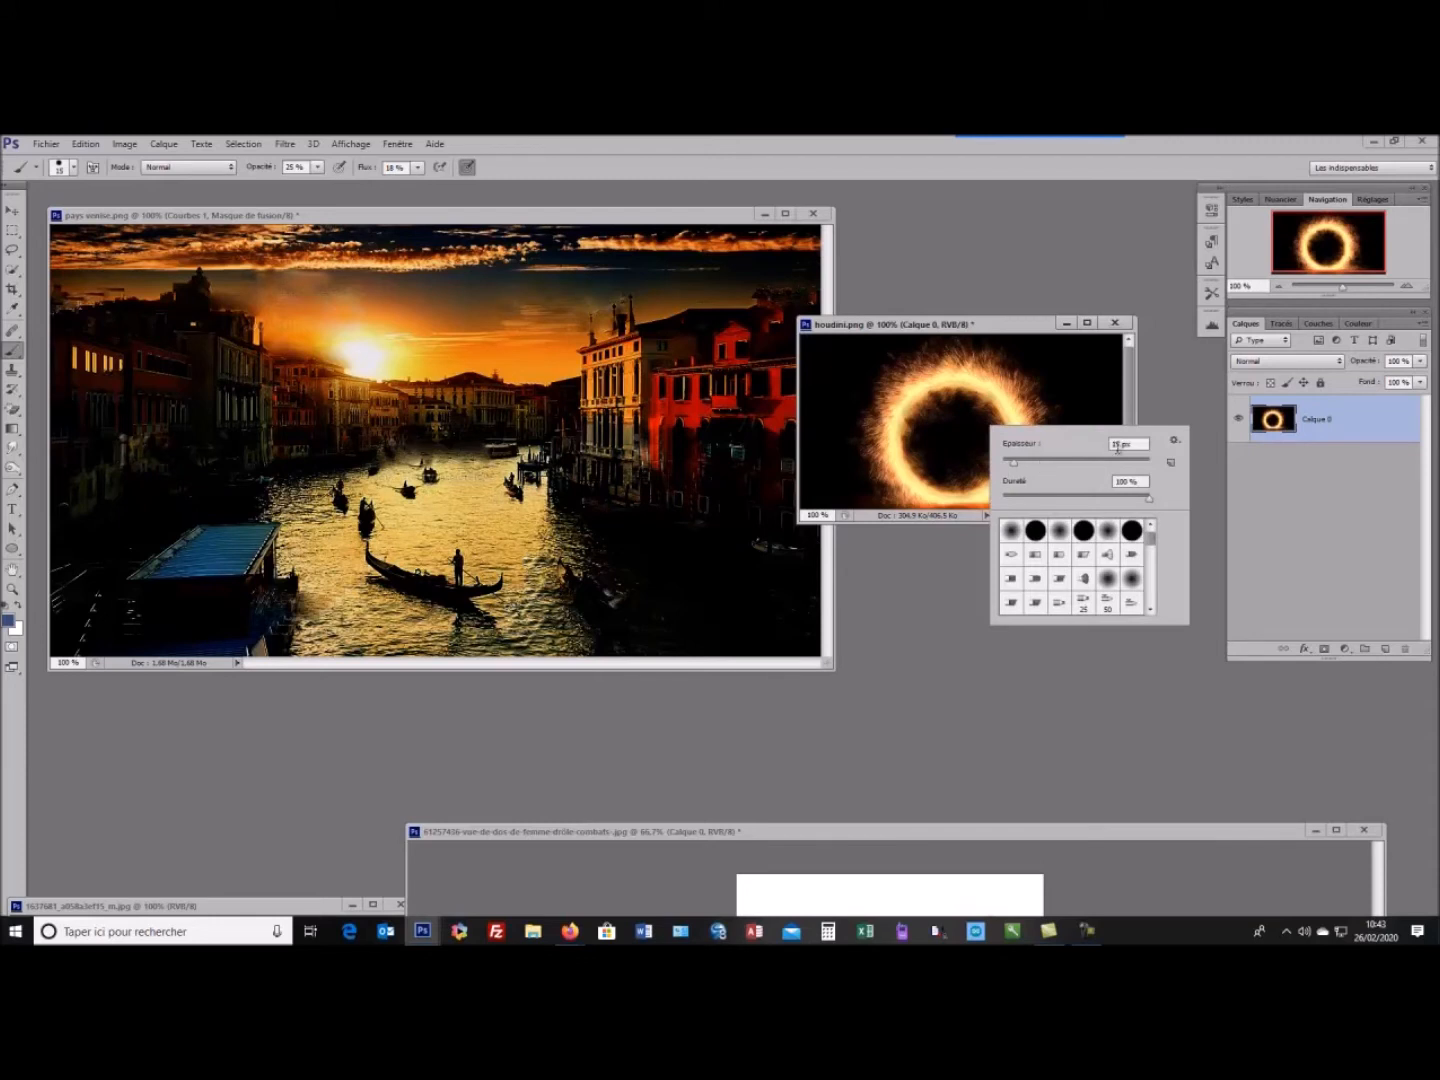
pyautogui.click(1028, 333)
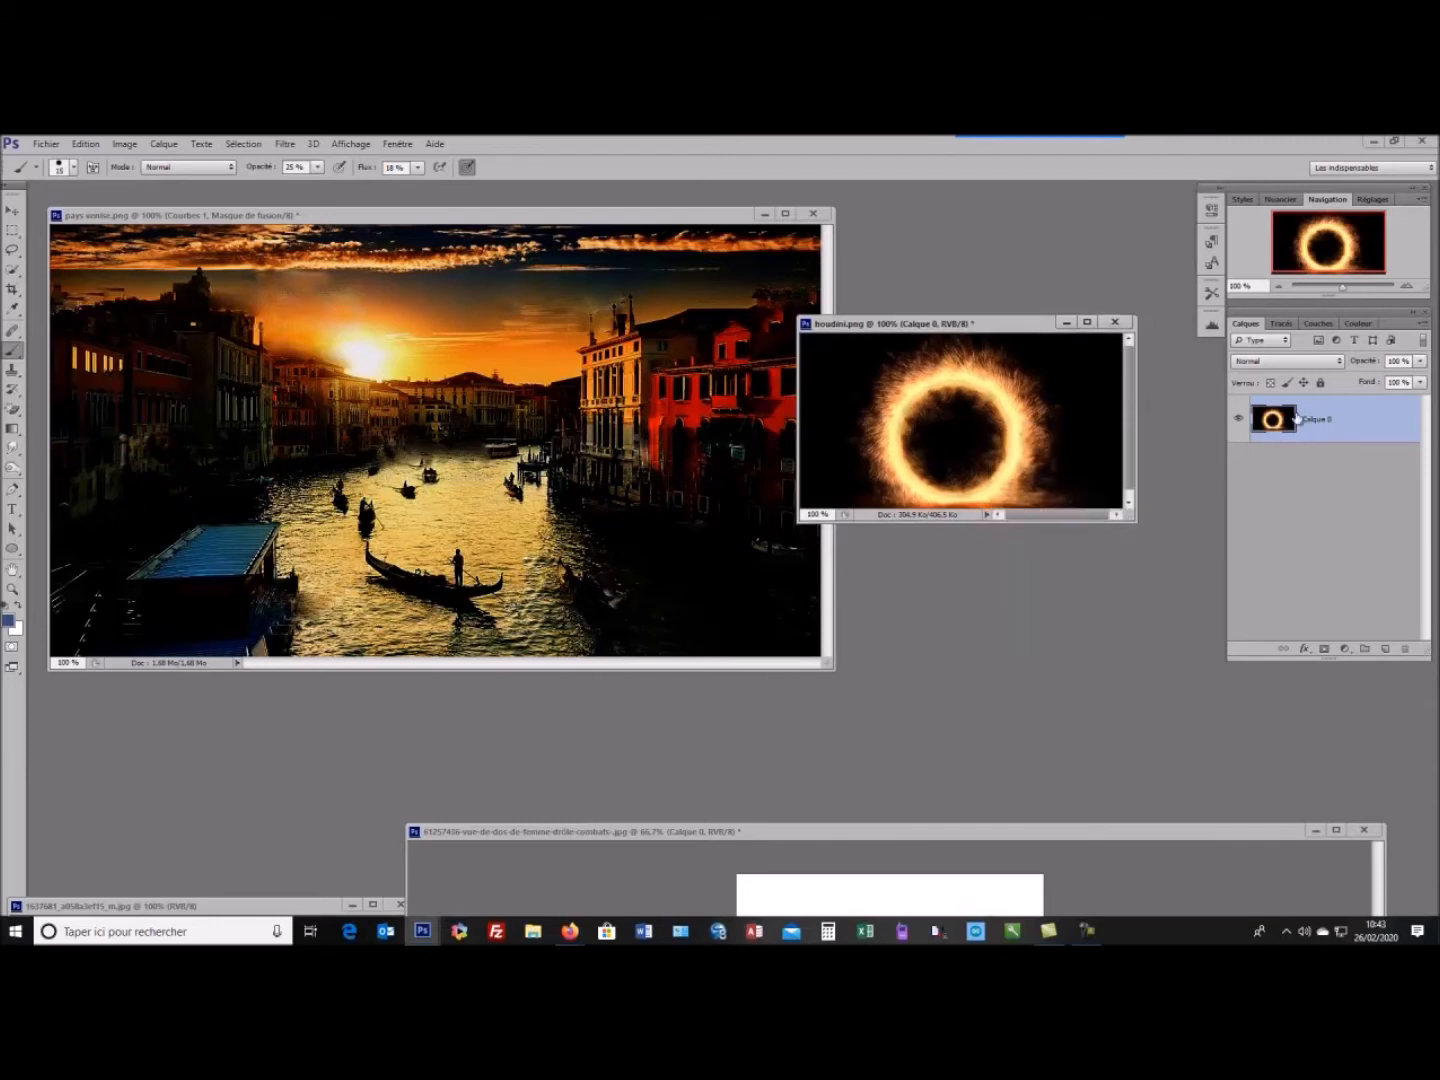
# Duplicate the fire ring layer into pays venise.png and move the copy over the canal in the lower middle of the picture
pyautogui.rightClick(1350, 418)
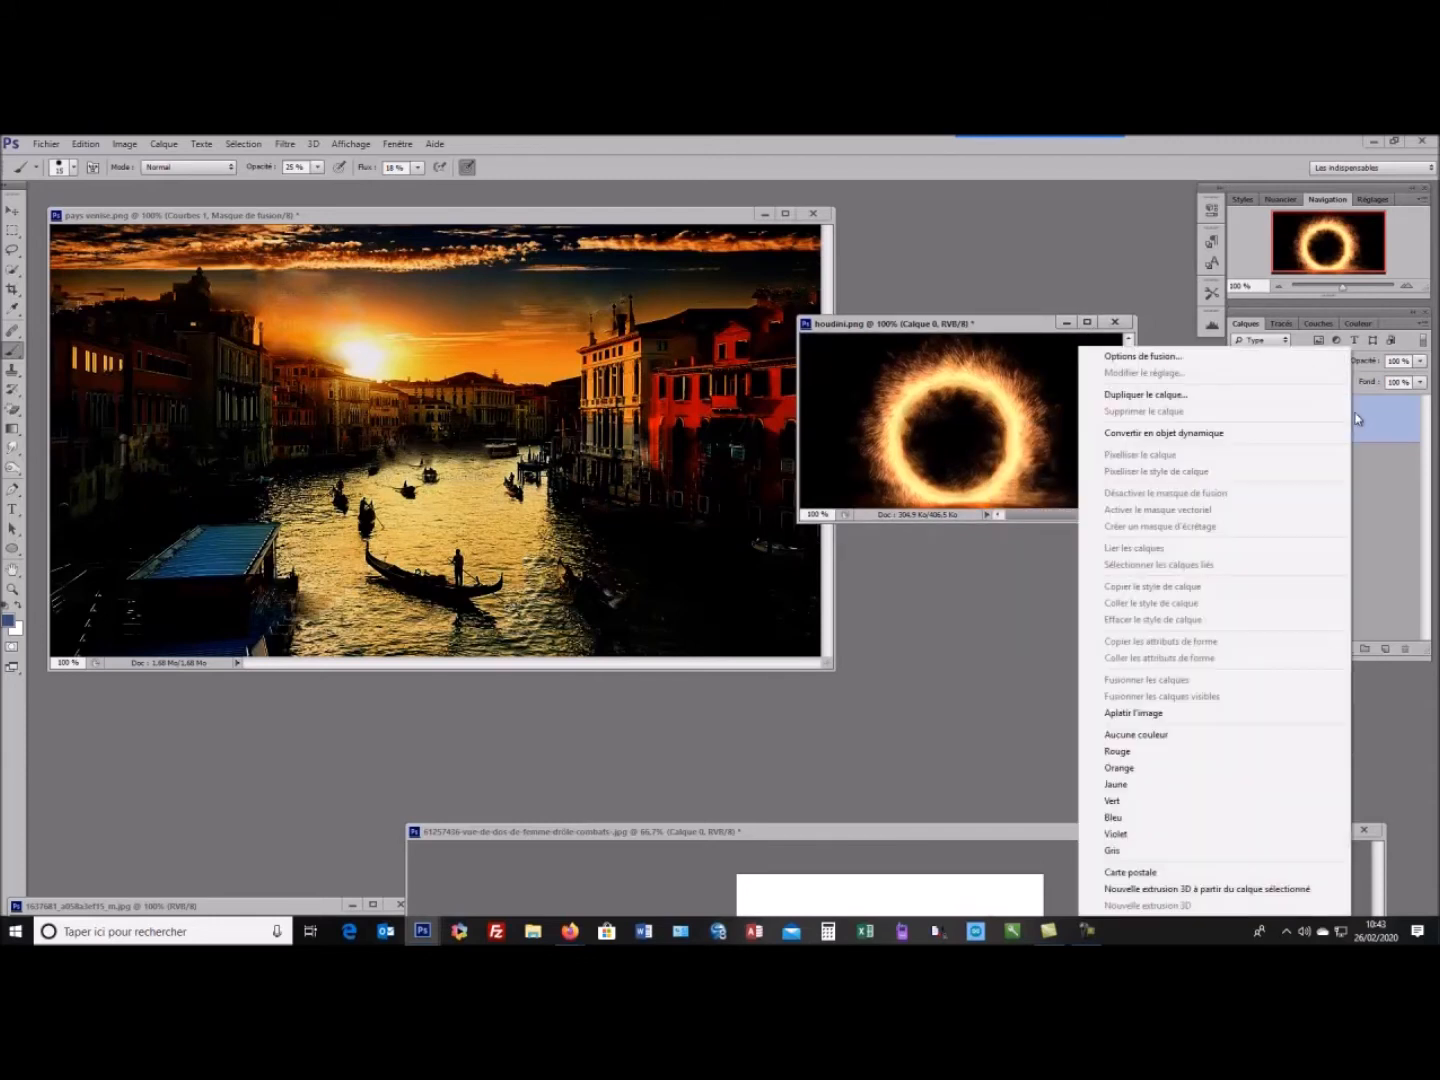
pyautogui.click(1150, 398)
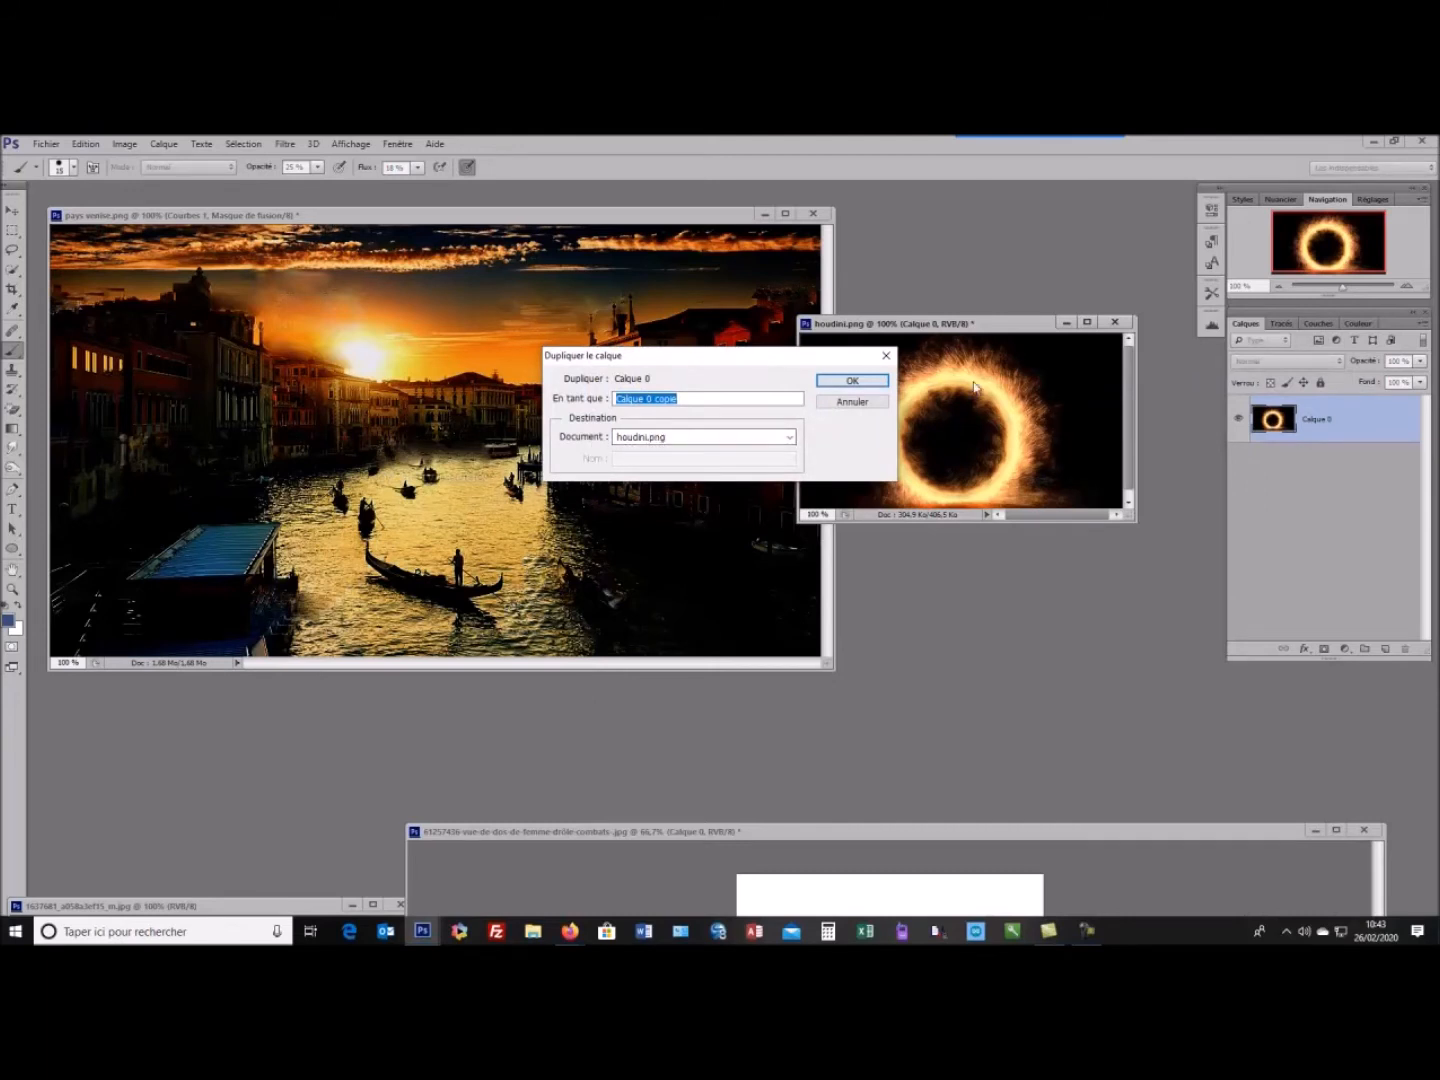
pyautogui.click(790, 437)
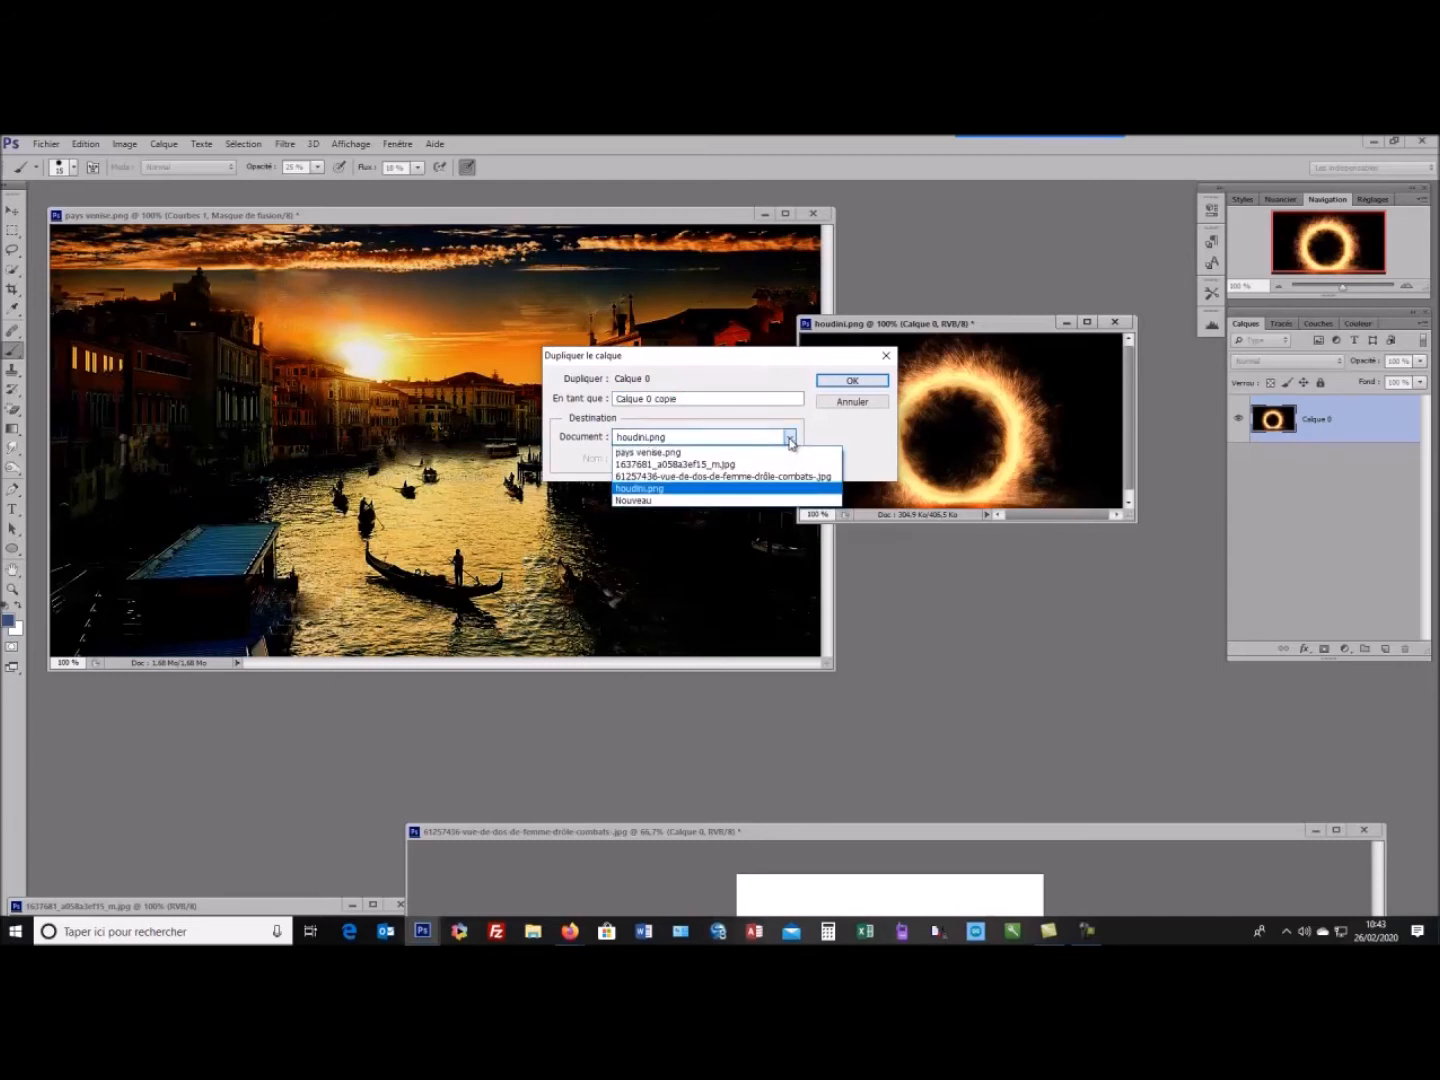
pyautogui.click(671, 457)
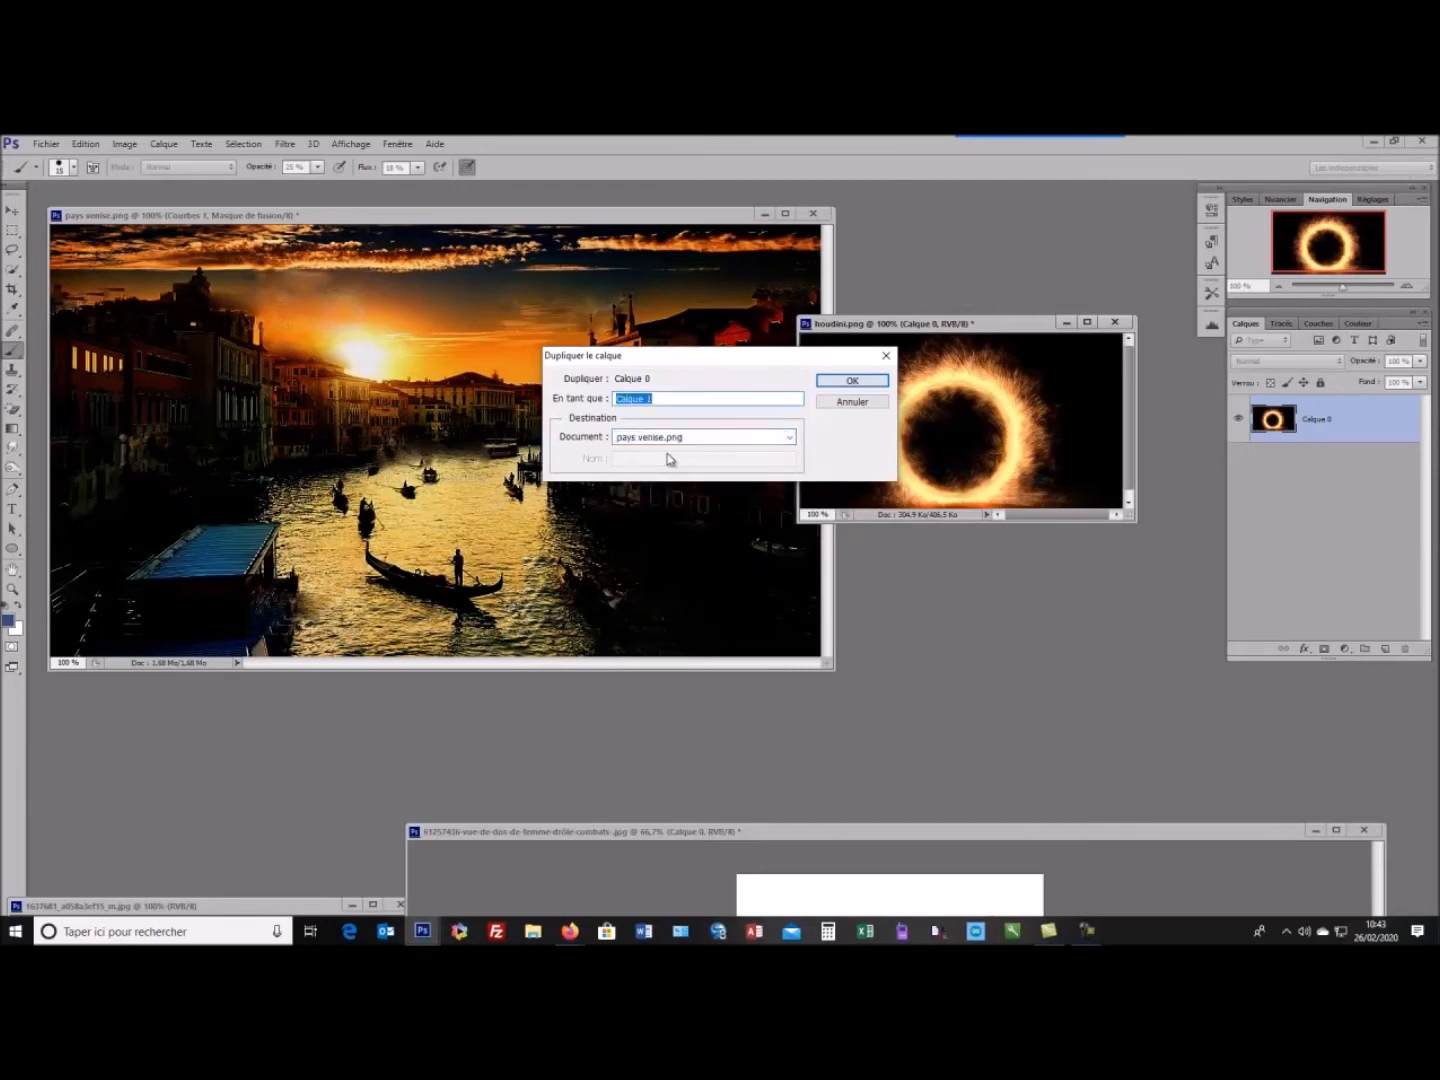
pyautogui.click(852, 381)
pyautogui.click(253, 352)
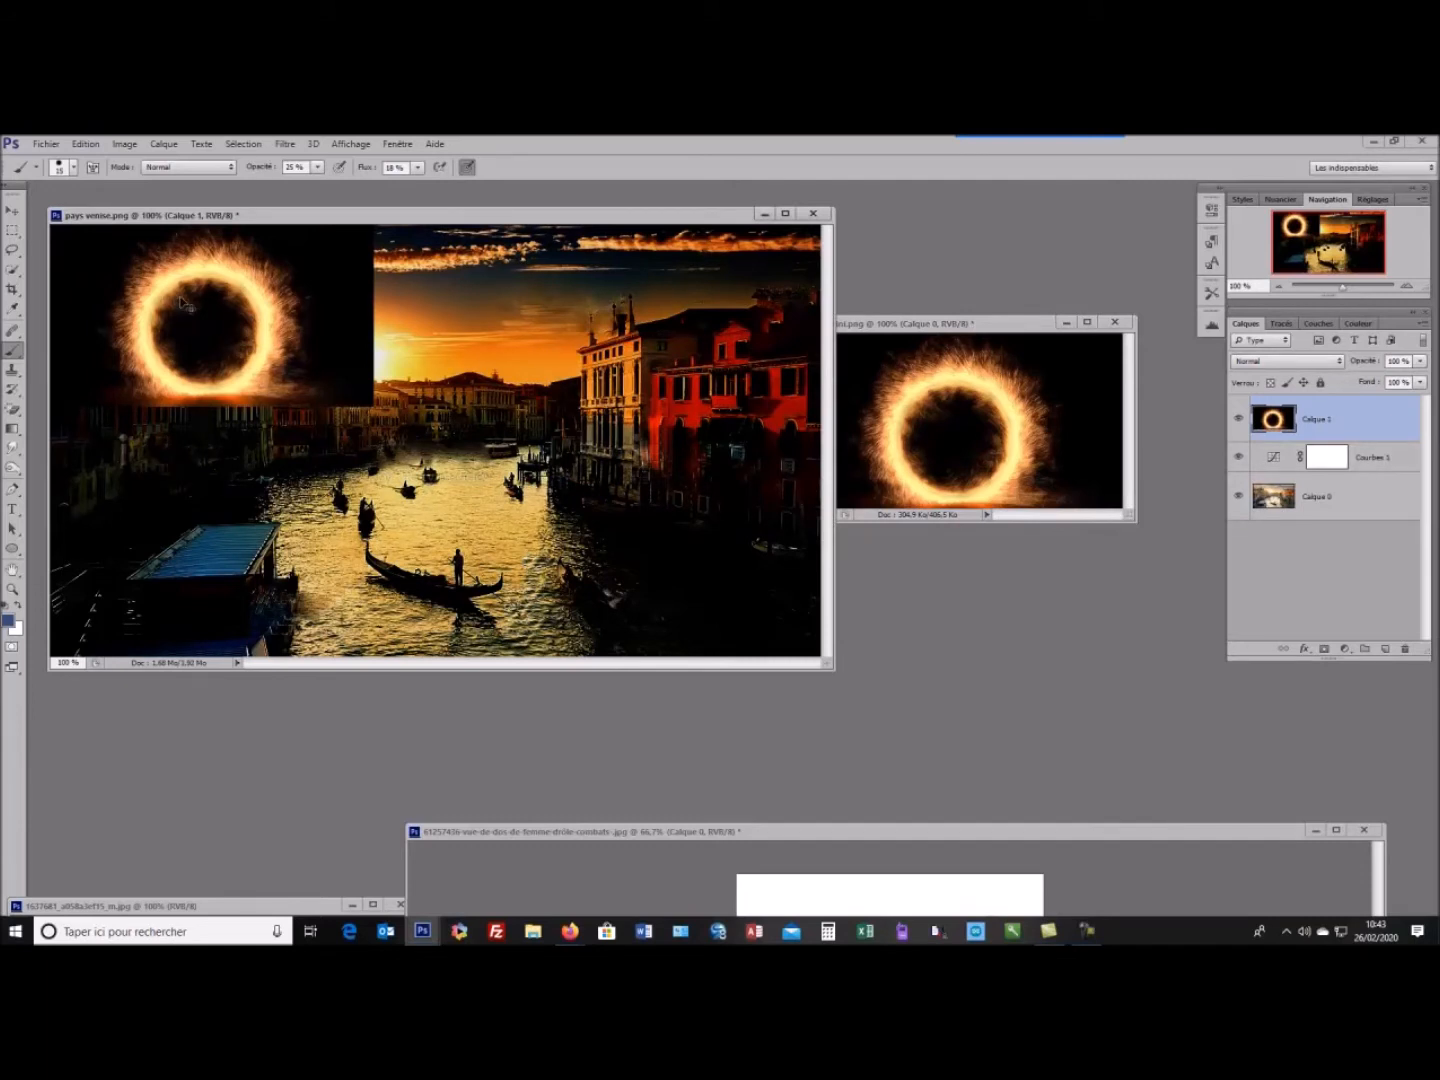
pyautogui.moveTo(193, 297); pyautogui.dragTo(440, 515)
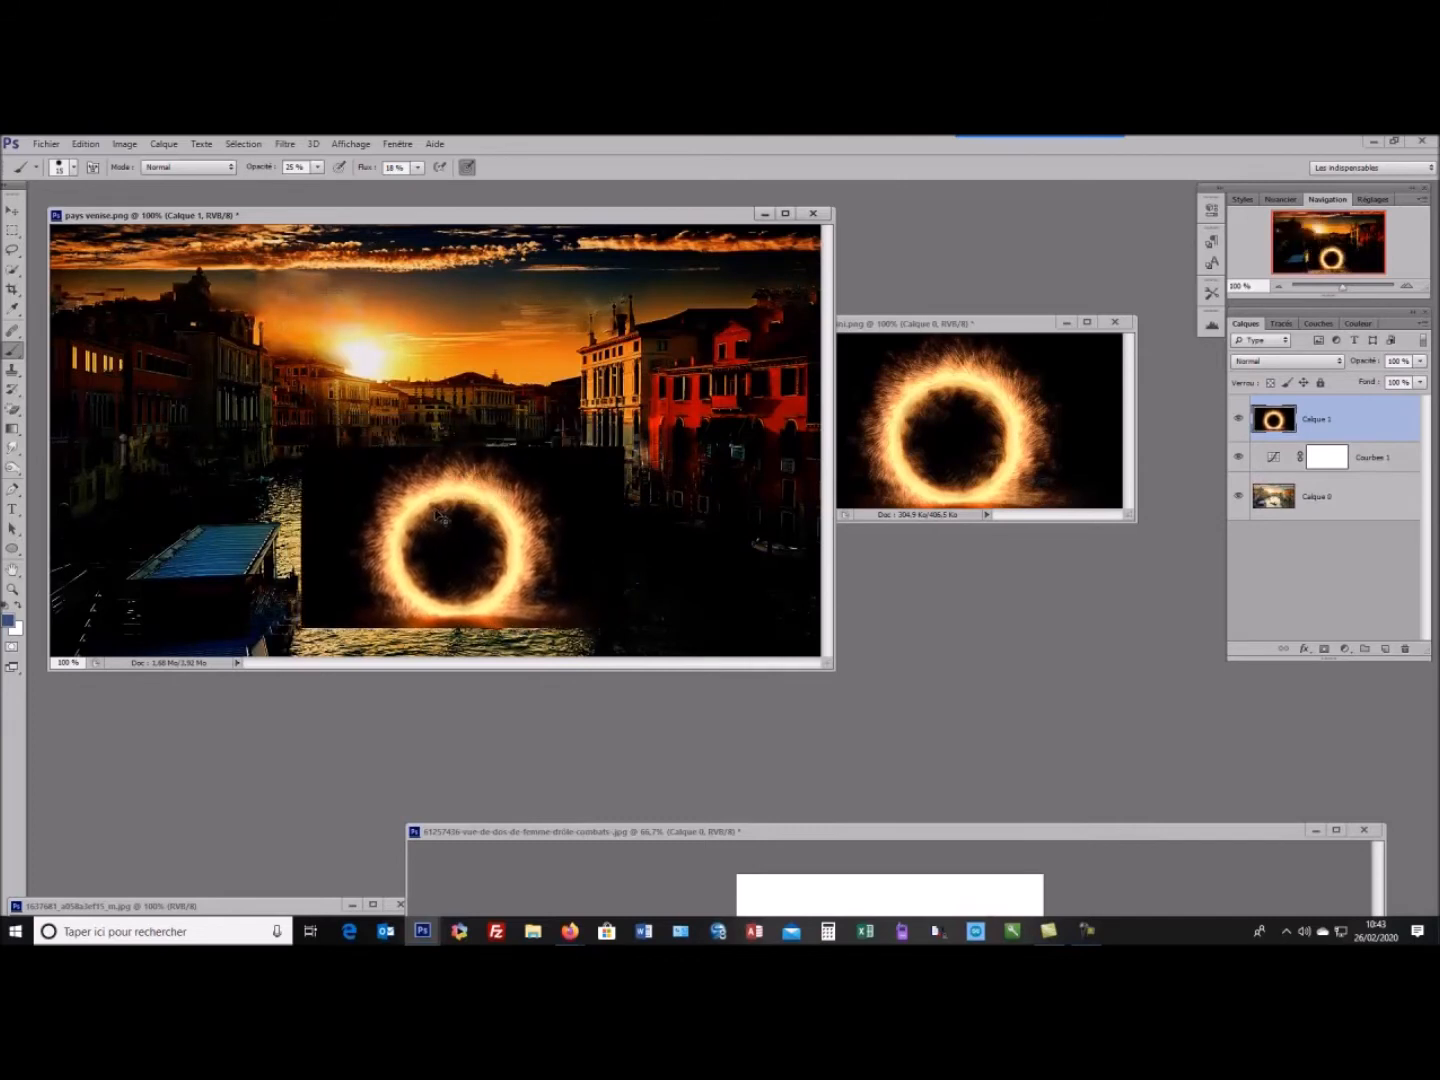
pyautogui.click(53, 146)
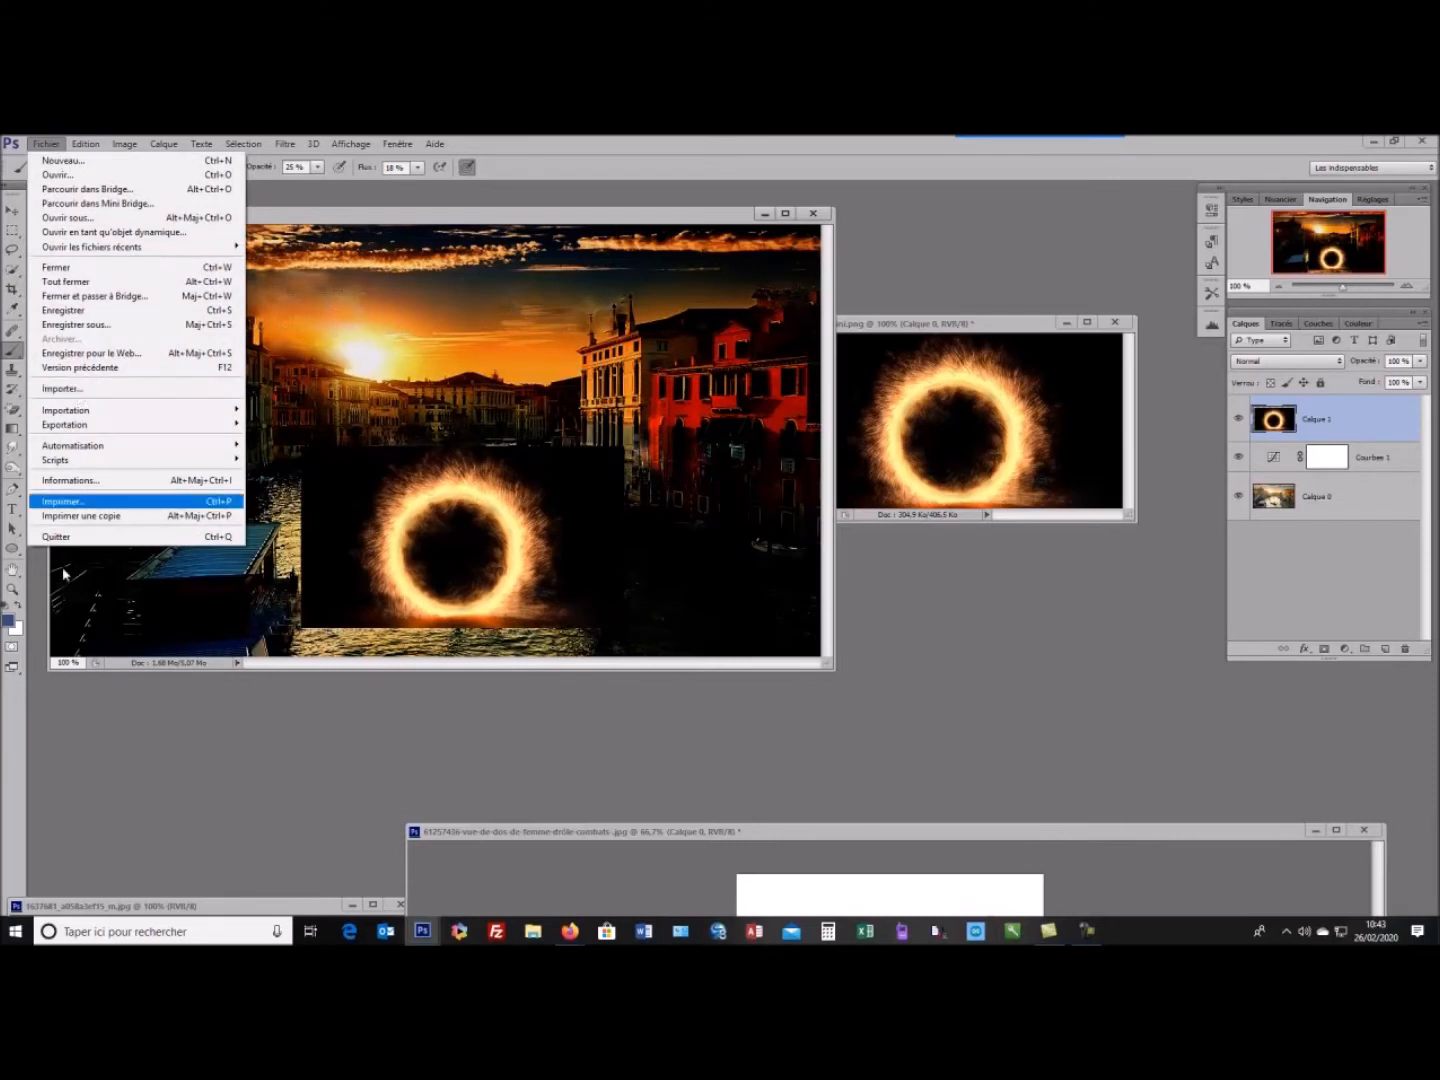
pyautogui.click(227, 835)
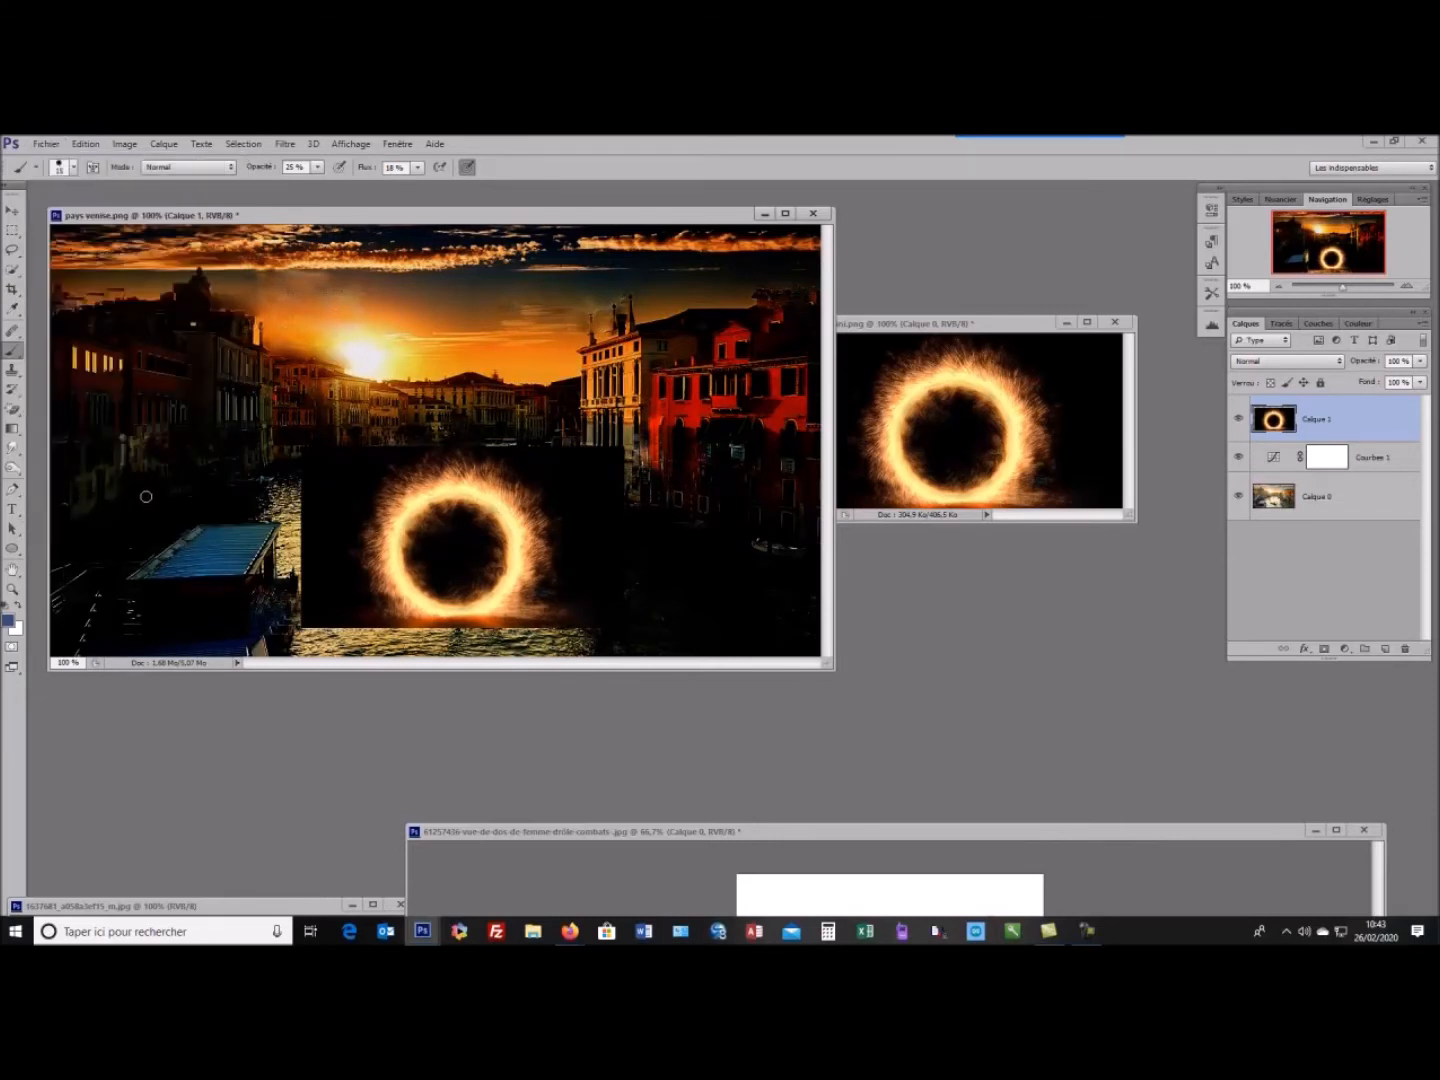
# Free-transform the fire ring layer over the canal to about 143% width and 168% height
pyautogui.hotkey('ctrl', 't')
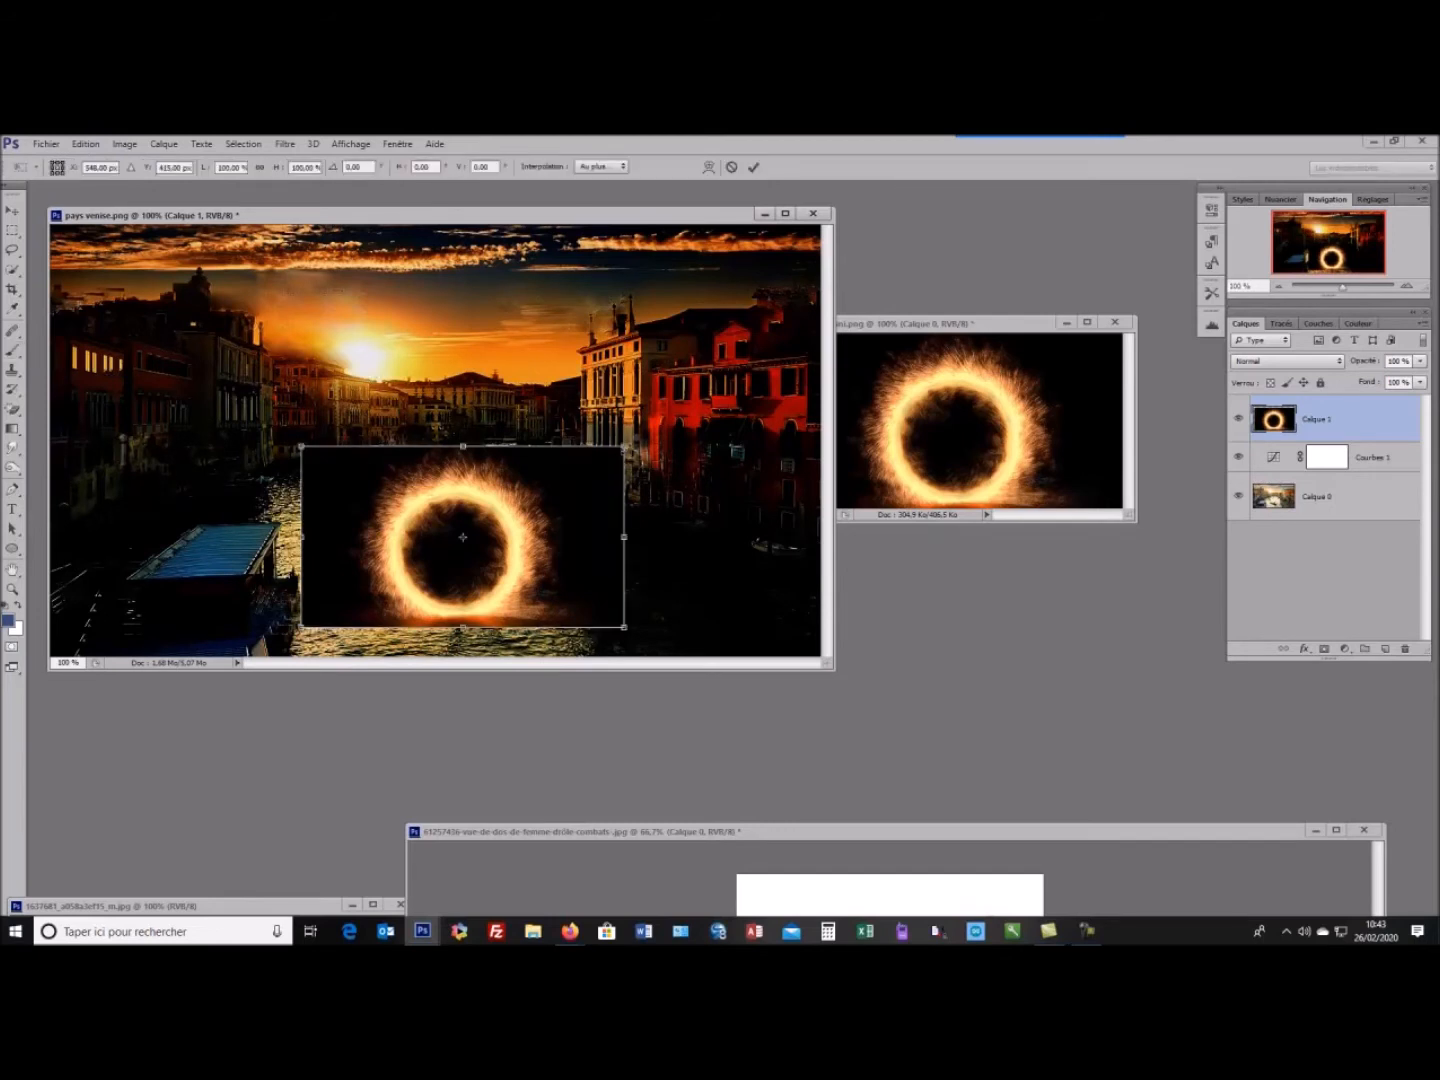
pyautogui.moveTo(624, 446); pyautogui.dragTo(645, 370)
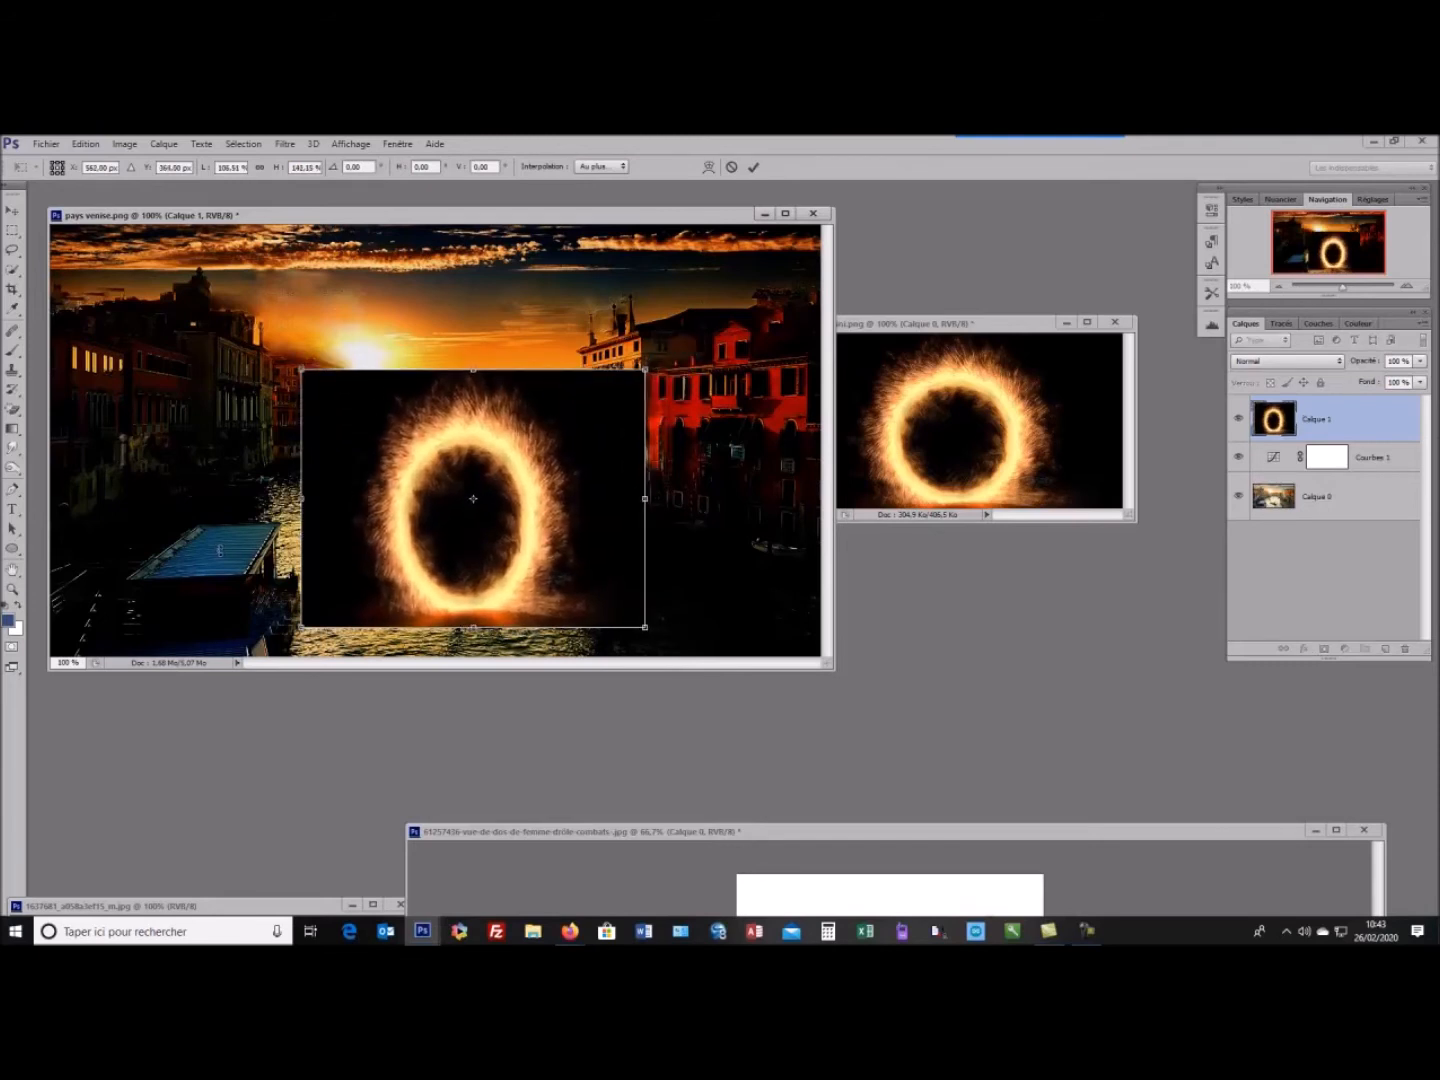
pyautogui.moveTo(302, 498); pyautogui.dragTo(227, 505)
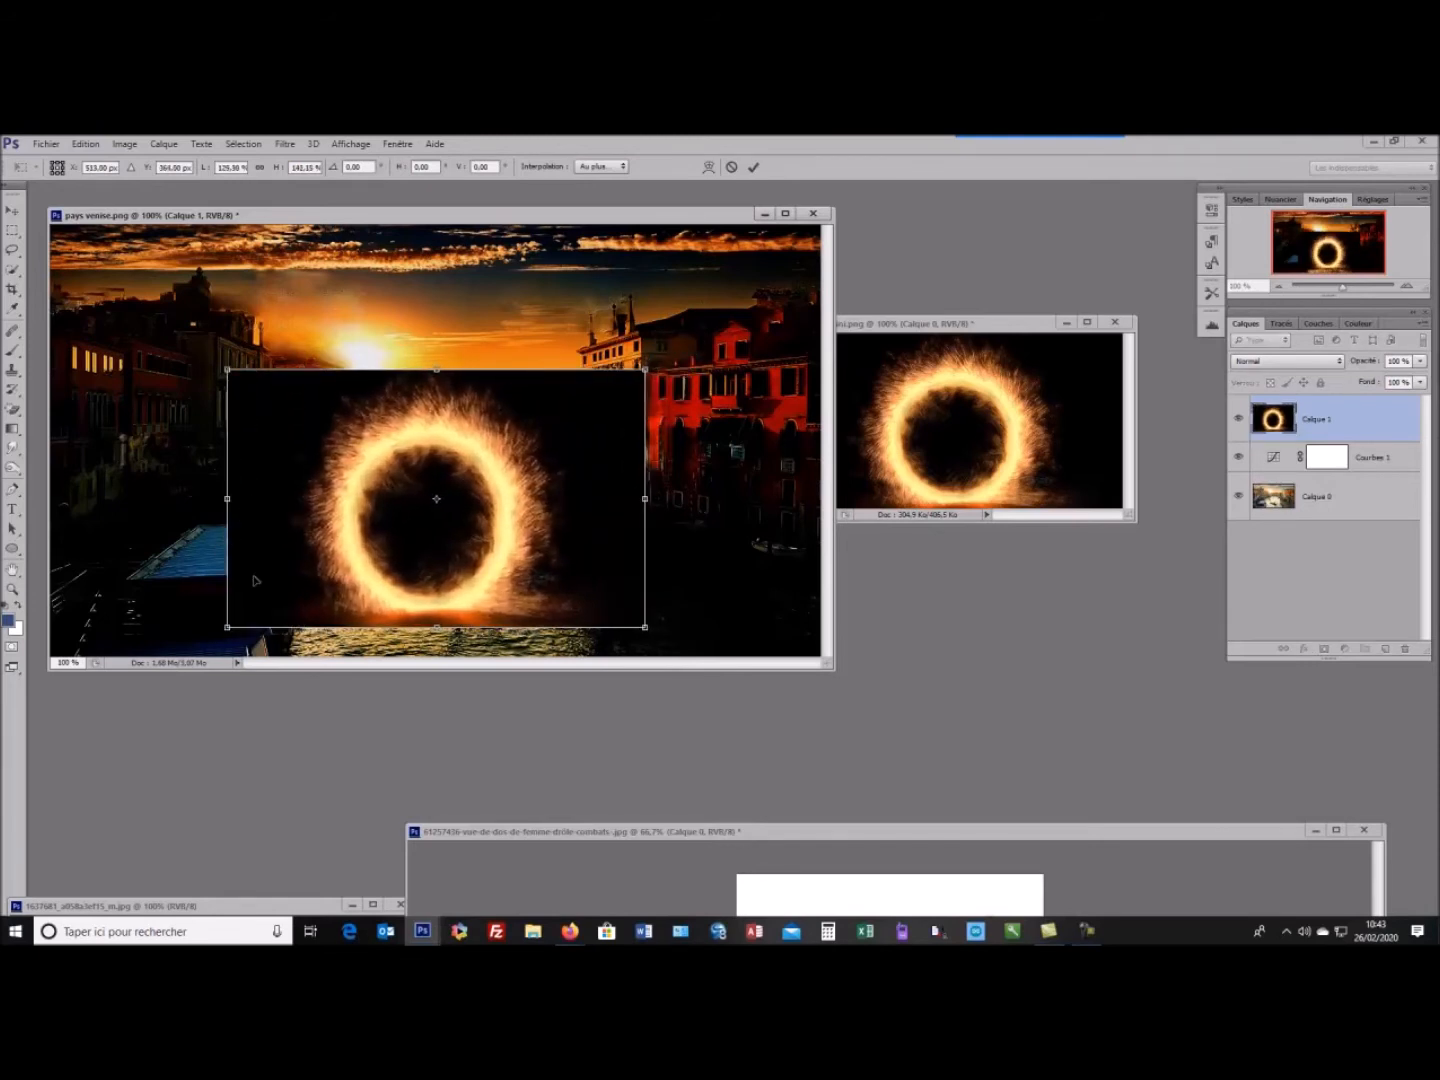
pyautogui.moveTo(400, 610); pyautogui.dragTo(406, 626)
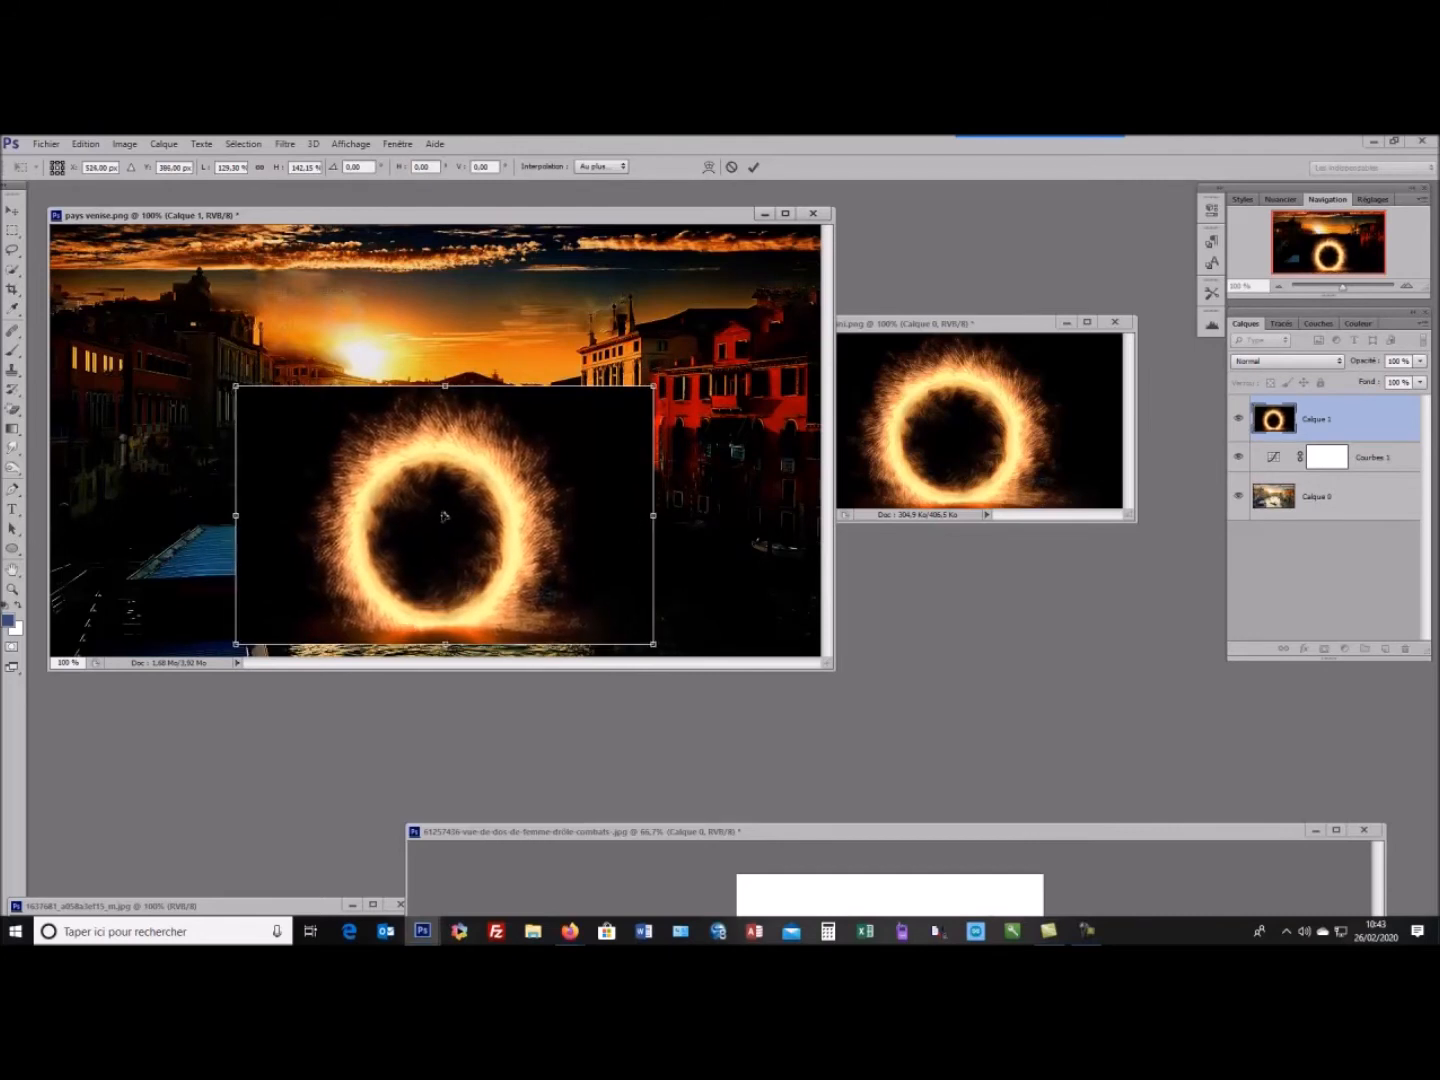
pyautogui.moveTo(445, 386); pyautogui.dragTo(445, 340)
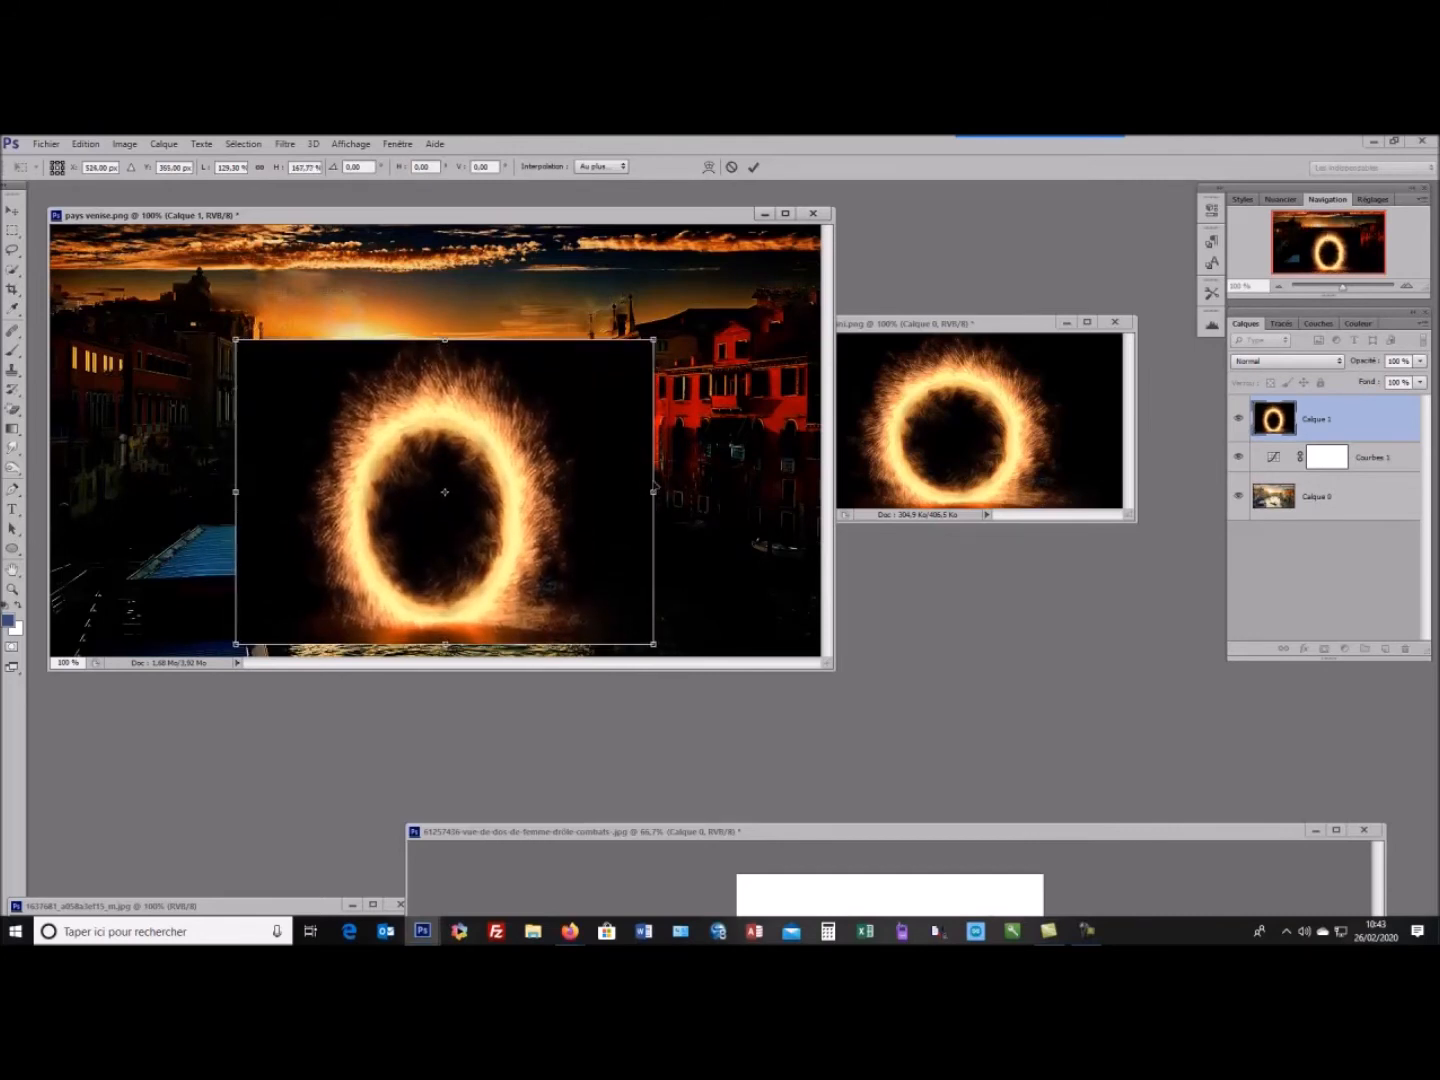
pyautogui.moveTo(653, 491); pyautogui.dragTo(697, 491)
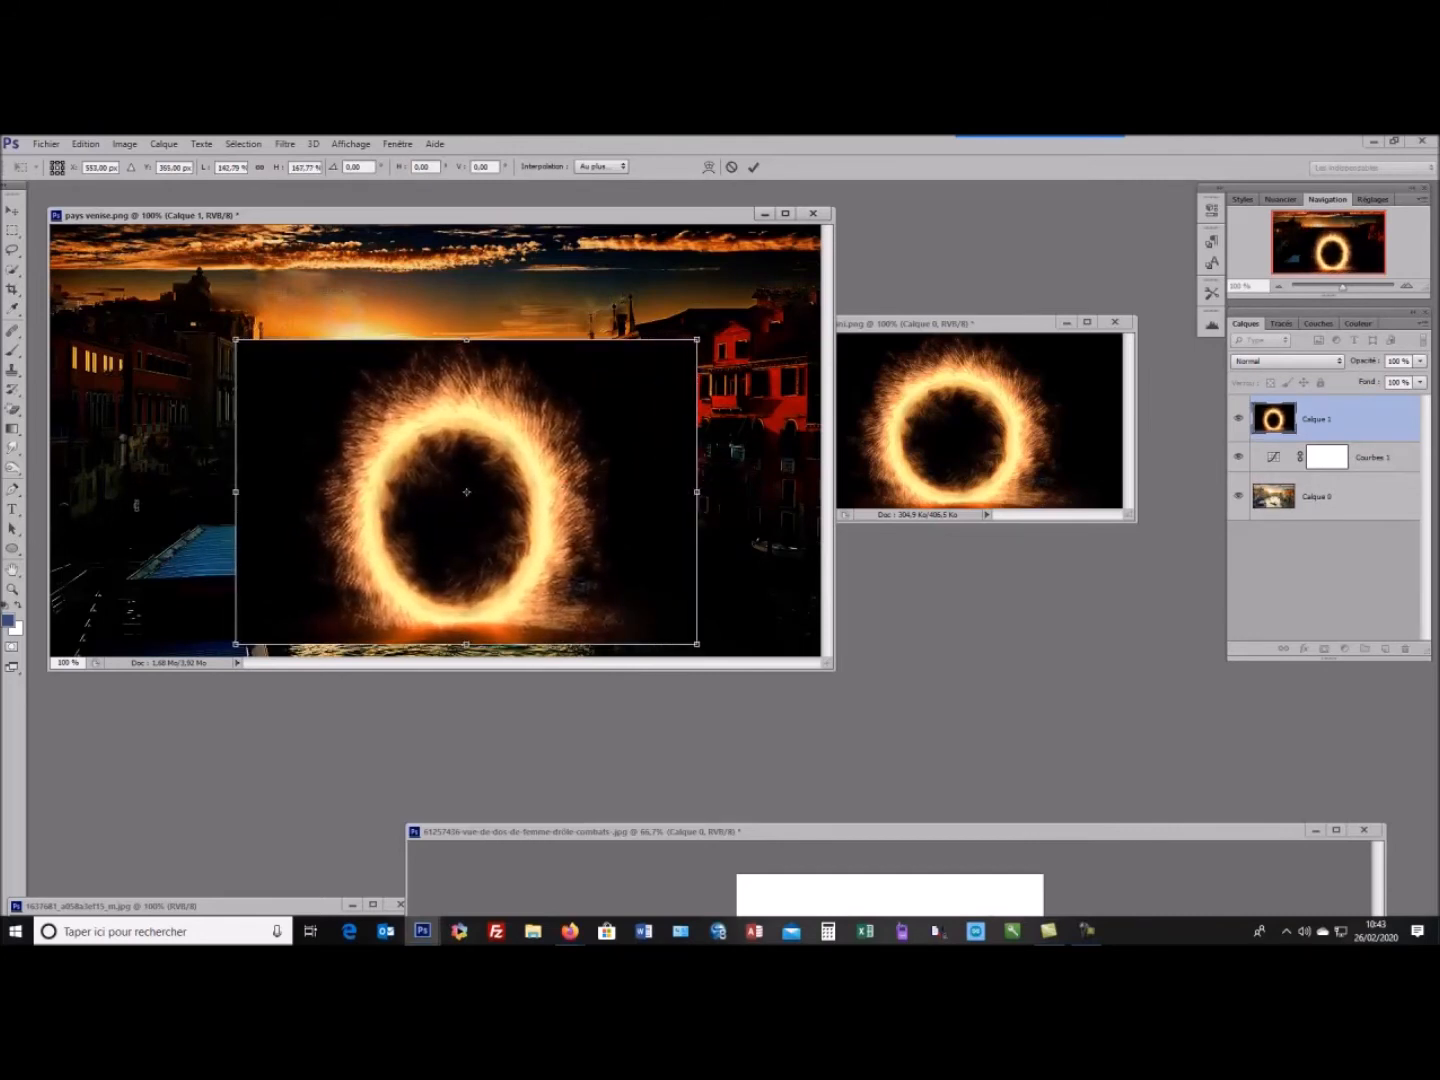
# Enlarge the fire ring further to about 181% width and 189% height, raise it above the water and apply the transform
pyautogui.moveTo(236, 493); pyautogui.dragTo(179, 491)
pyautogui.moveTo(438, 339); pyautogui.dragTo(438, 300)
pyautogui.moveTo(697, 474); pyautogui.dragTo(713, 473)
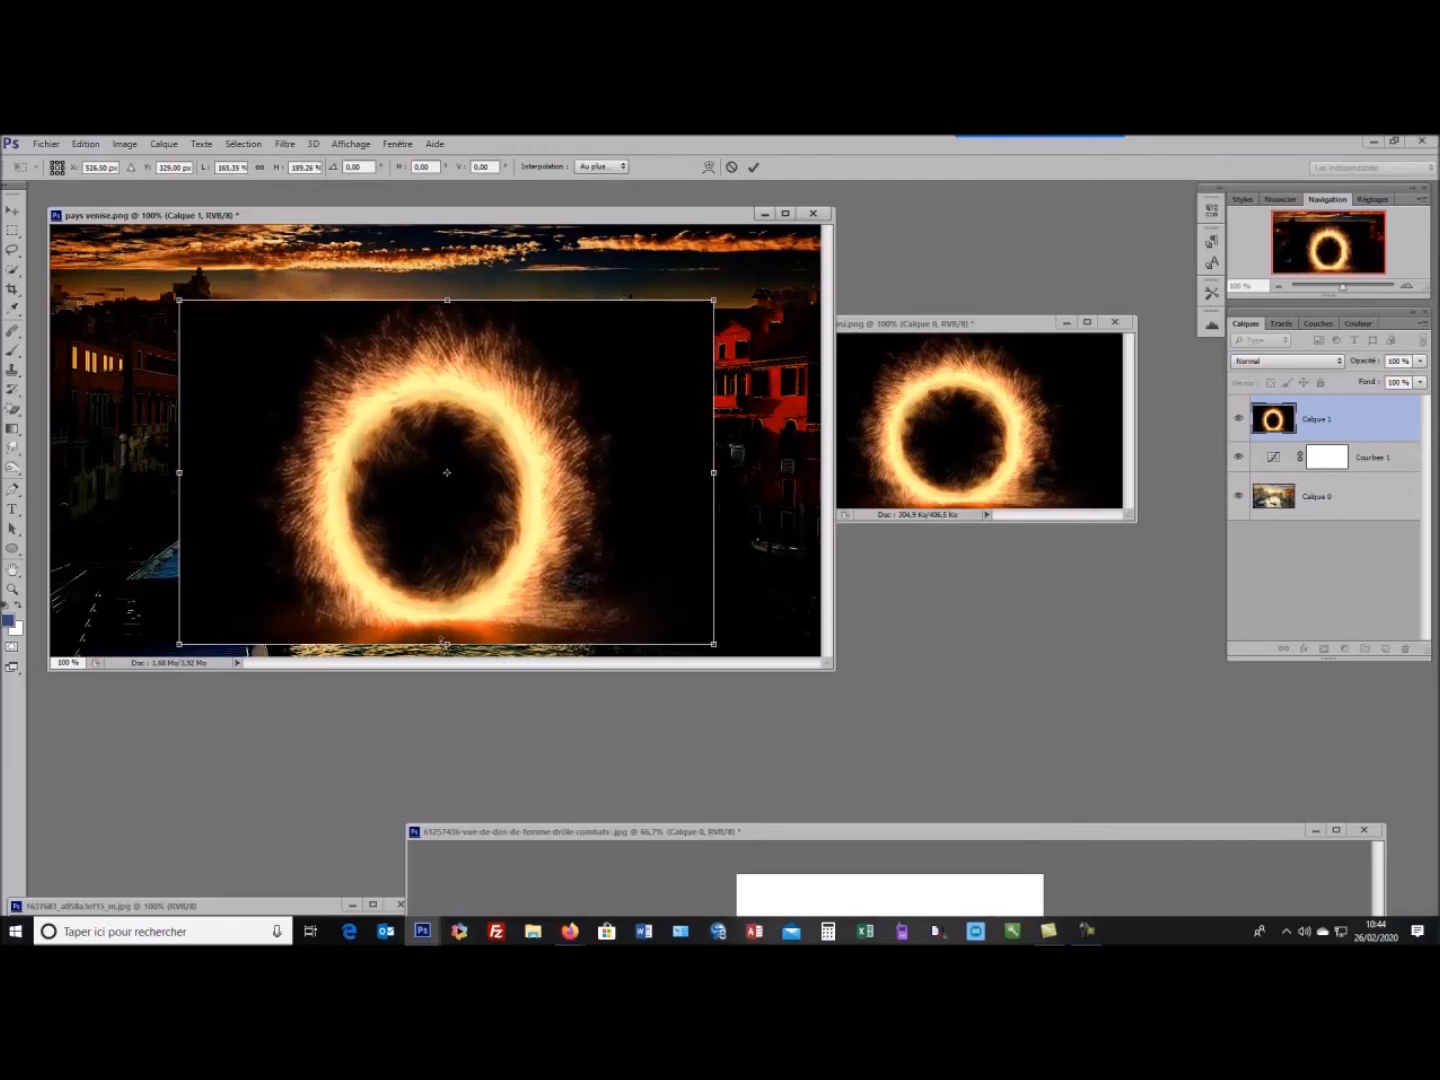
pyautogui.moveTo(447, 641); pyautogui.dragTo(447, 655)
pyautogui.moveTo(183, 479); pyautogui.dragTo(145, 479)
pyautogui.moveTo(428, 520); pyautogui.dragTo(421, 459)
pyautogui.moveTo(708, 414); pyautogui.dragTo(726, 414)
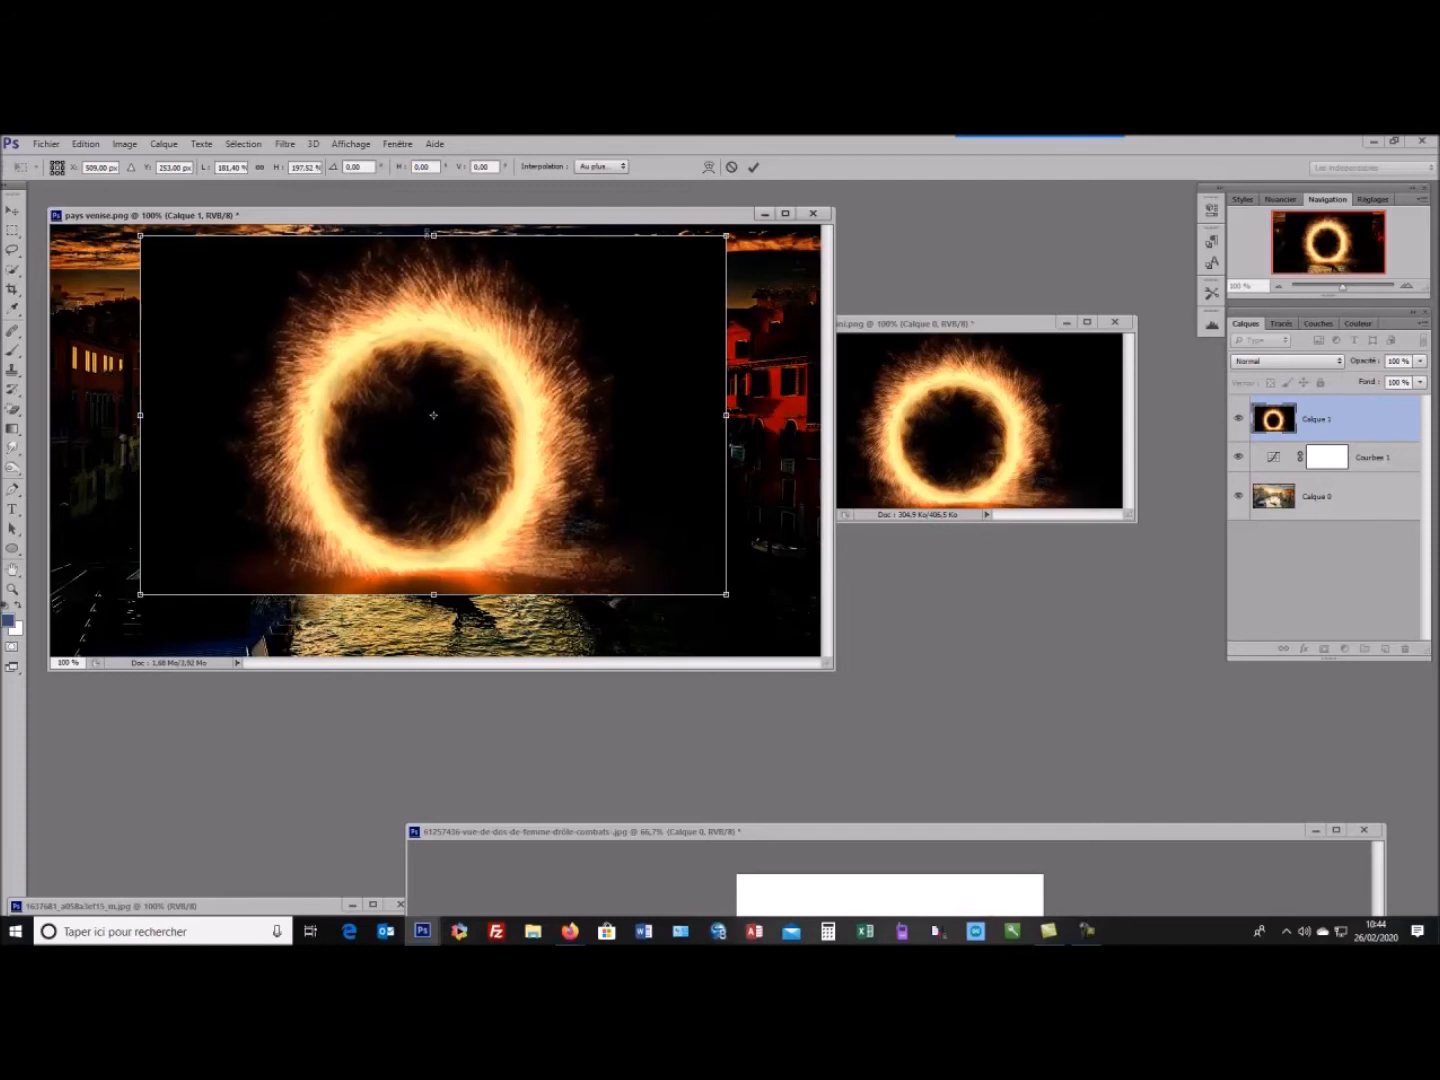
pyautogui.moveTo(433, 235); pyautogui.dragTo(433, 250)
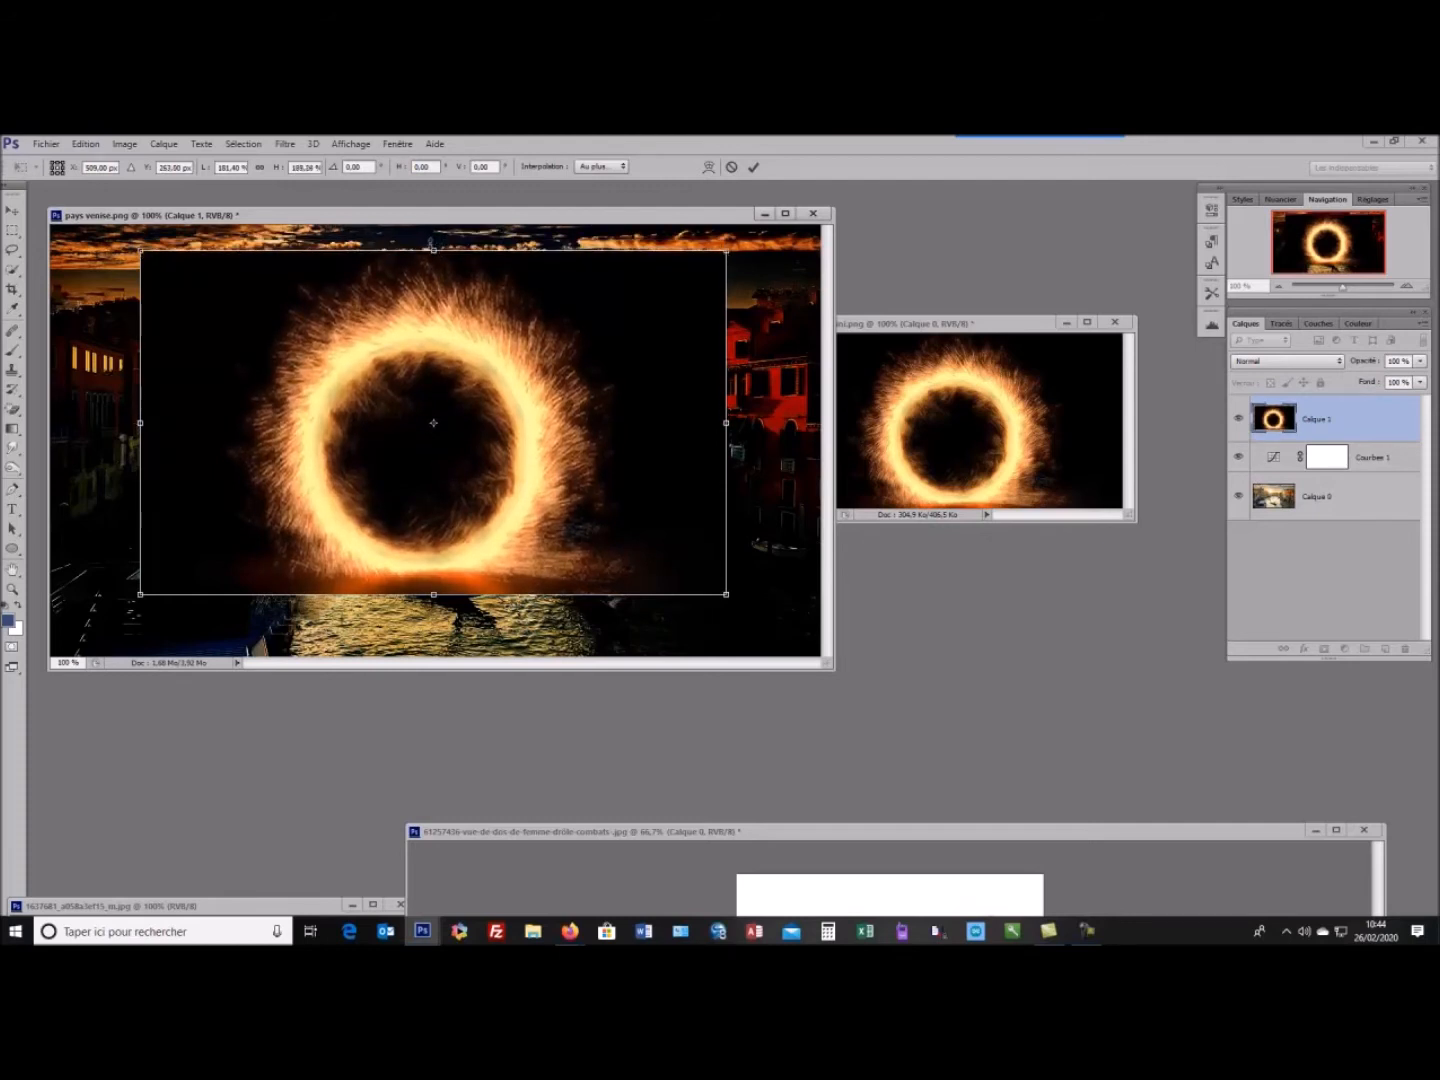
pyautogui.click(753, 167)
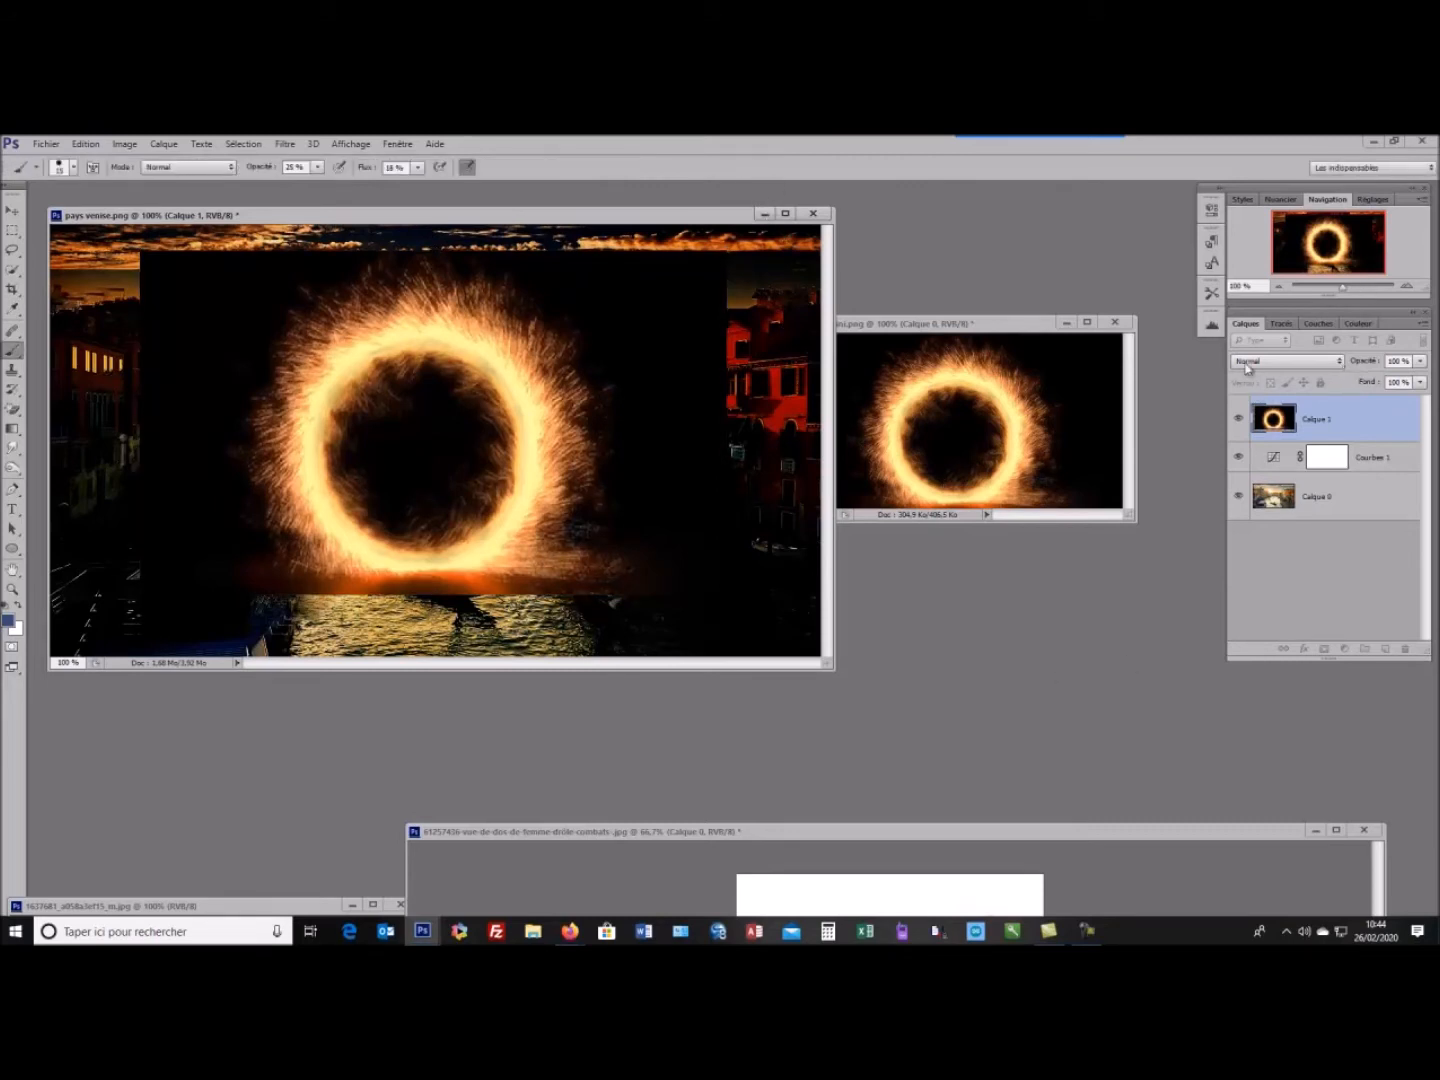
# Set the fire ring layer's blending mode to Superposition and shift the ring left and slightly down over the canal
pyautogui.click(1341, 363)
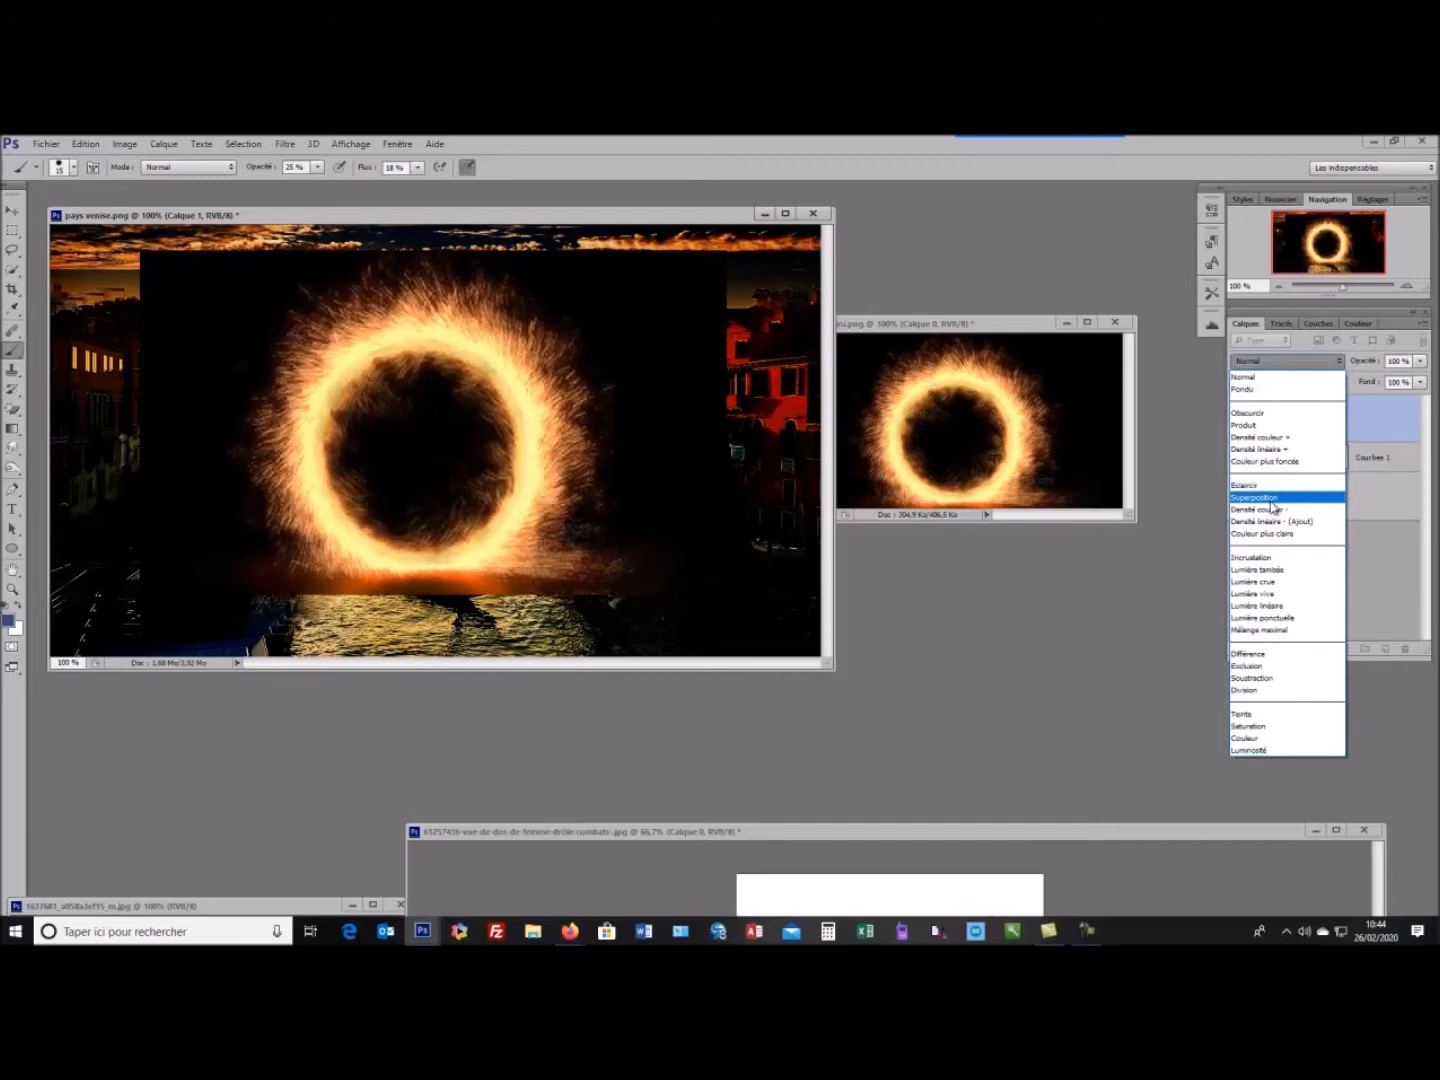
pyautogui.click(1256, 497)
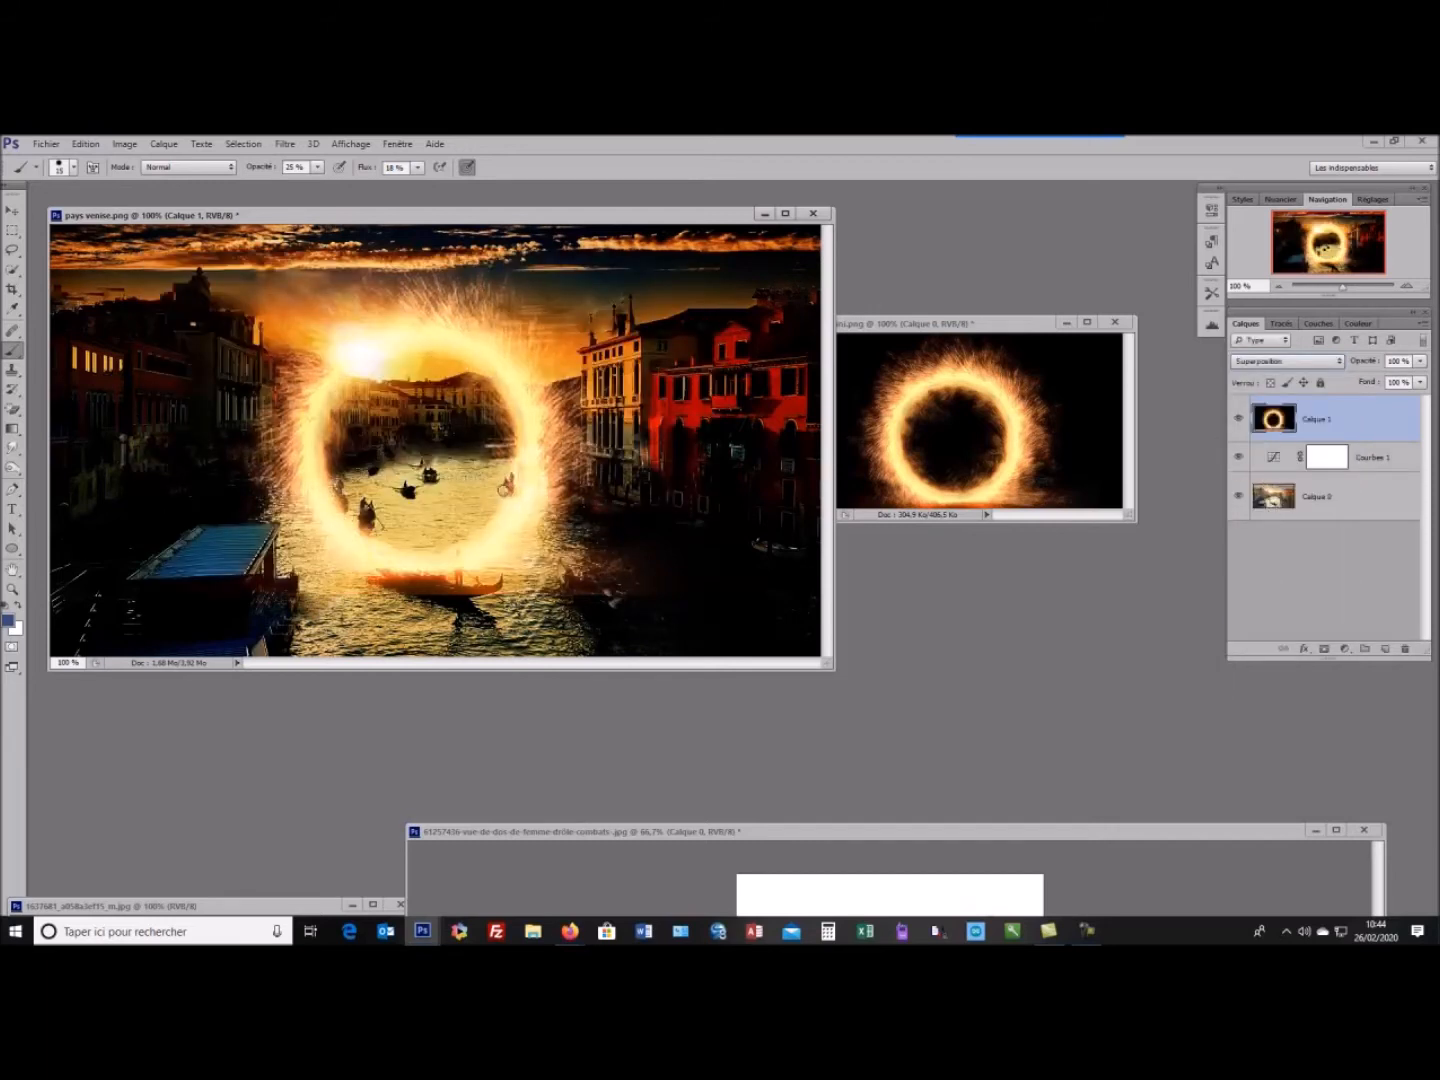
pyautogui.moveTo(480, 557)
pyautogui.mouseDown()
pyautogui.moveTo(477, 597)
pyautogui.moveTo(422, 582)
pyautogui.moveTo(409, 595)
pyautogui.moveTo(423, 568)
pyautogui.mouseUp()
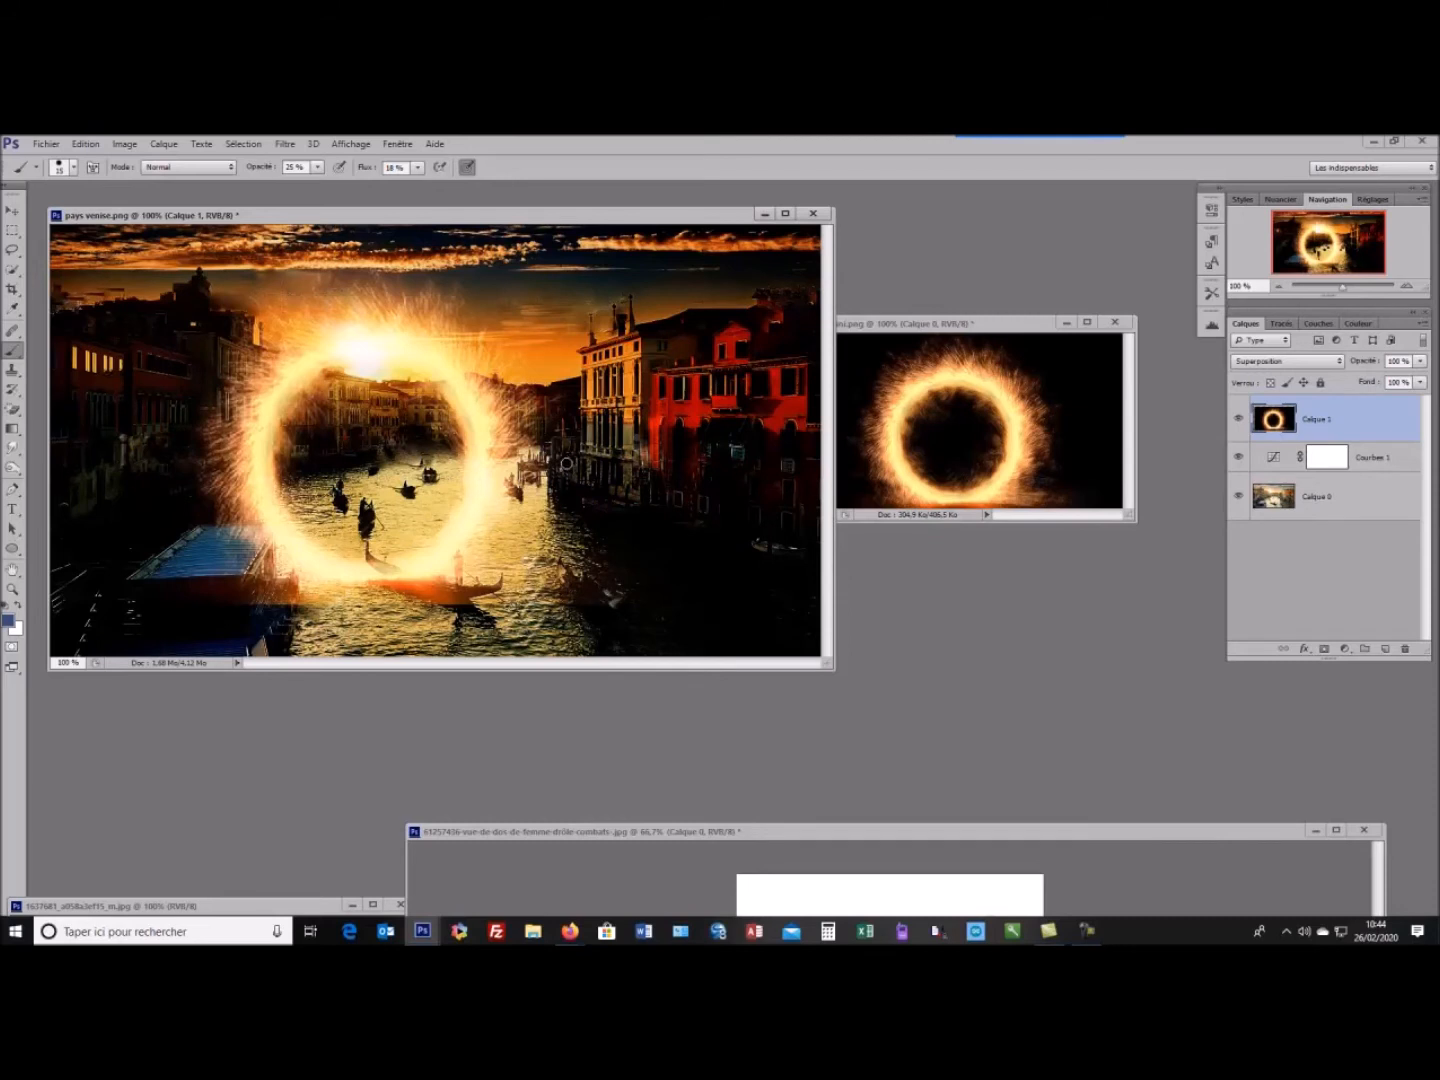
# Scale the blended fire ring to about 112% width and 103% height, nudge it slightly left and apply the transform
pyautogui.hotkey('ctrl', 't')
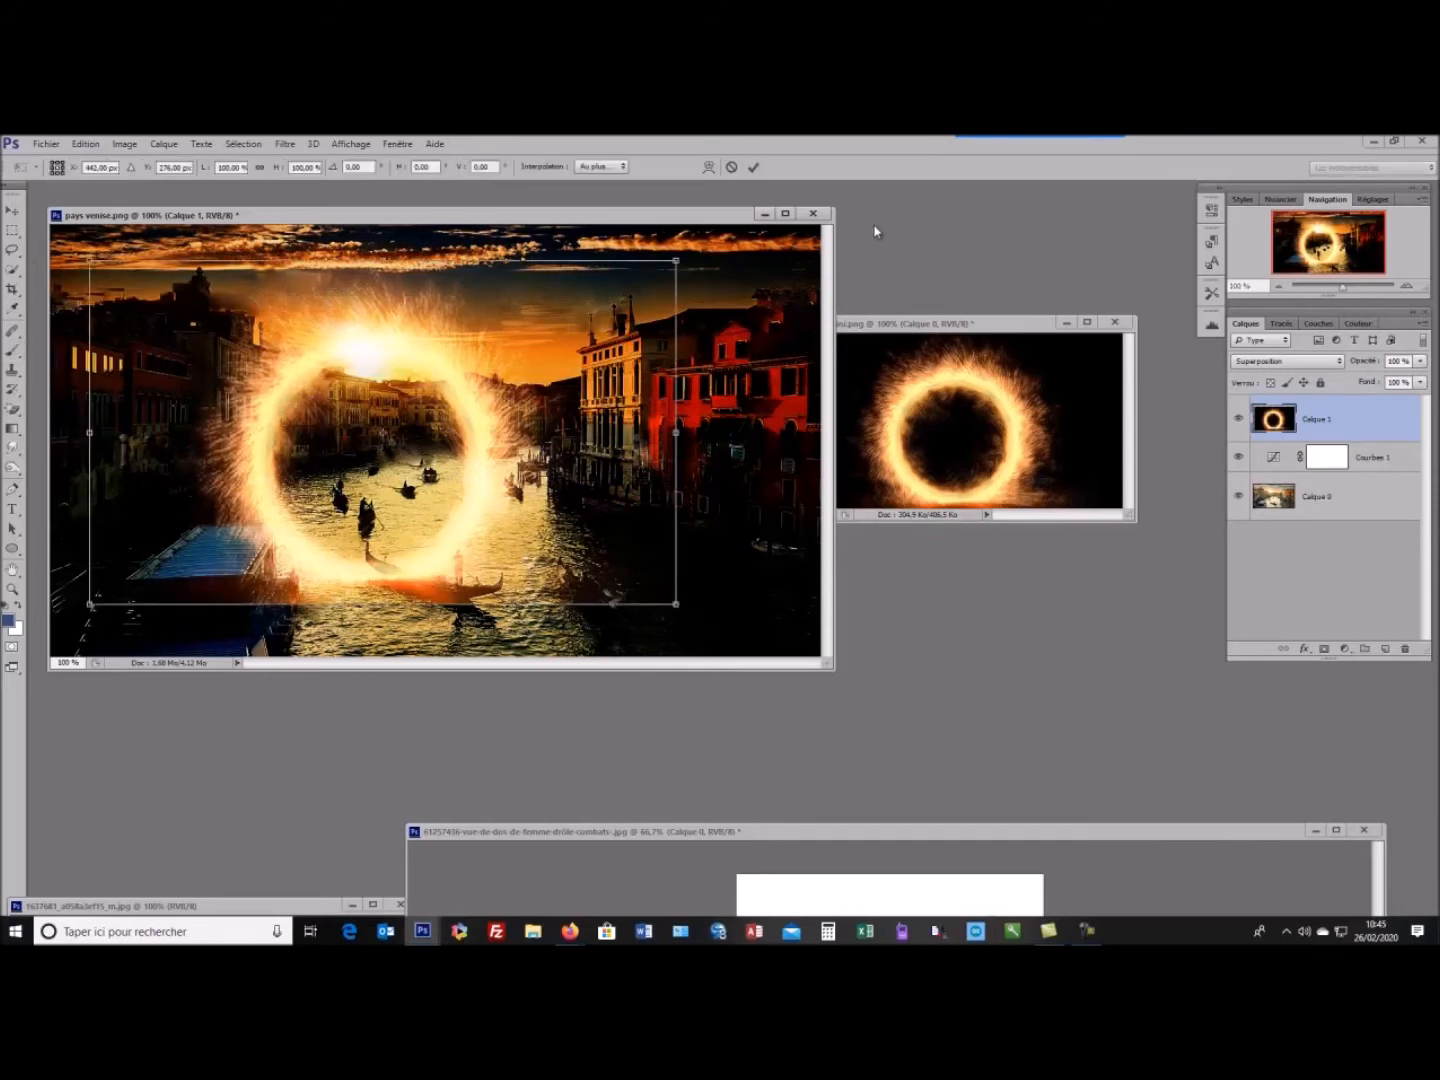
pyautogui.moveTo(677, 262); pyautogui.dragTo(746, 266)
pyautogui.moveTo(415, 603); pyautogui.dragTo(415, 619)
pyautogui.moveTo(336, 547); pyautogui.dragTo(321, 542)
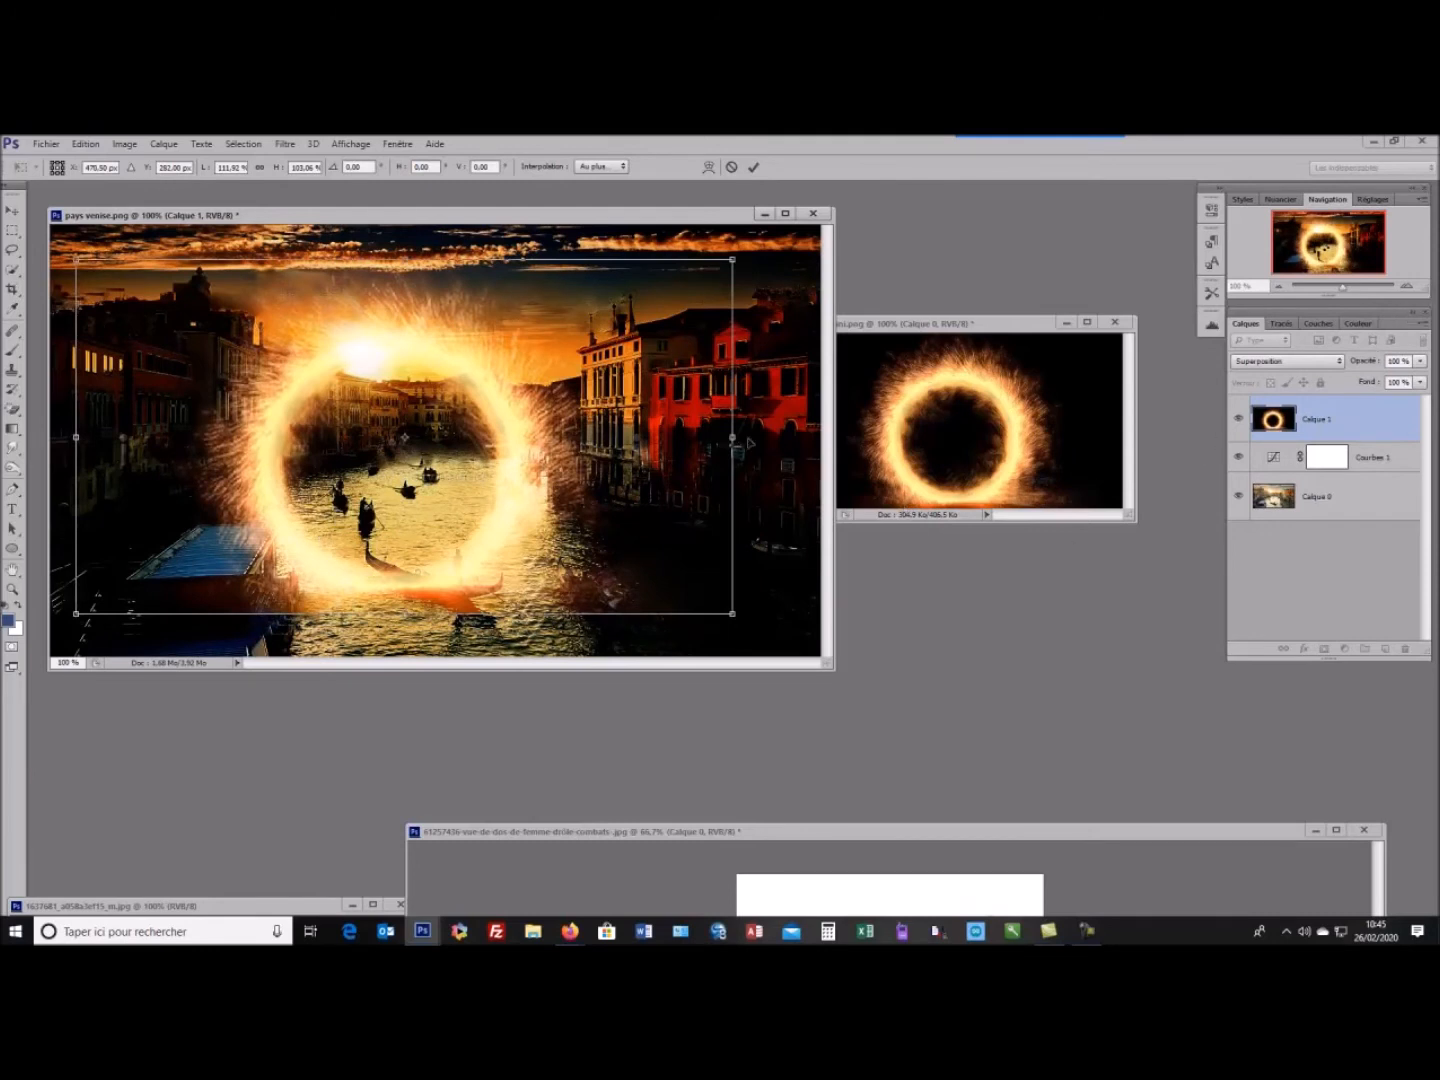
pyautogui.click(753, 167)
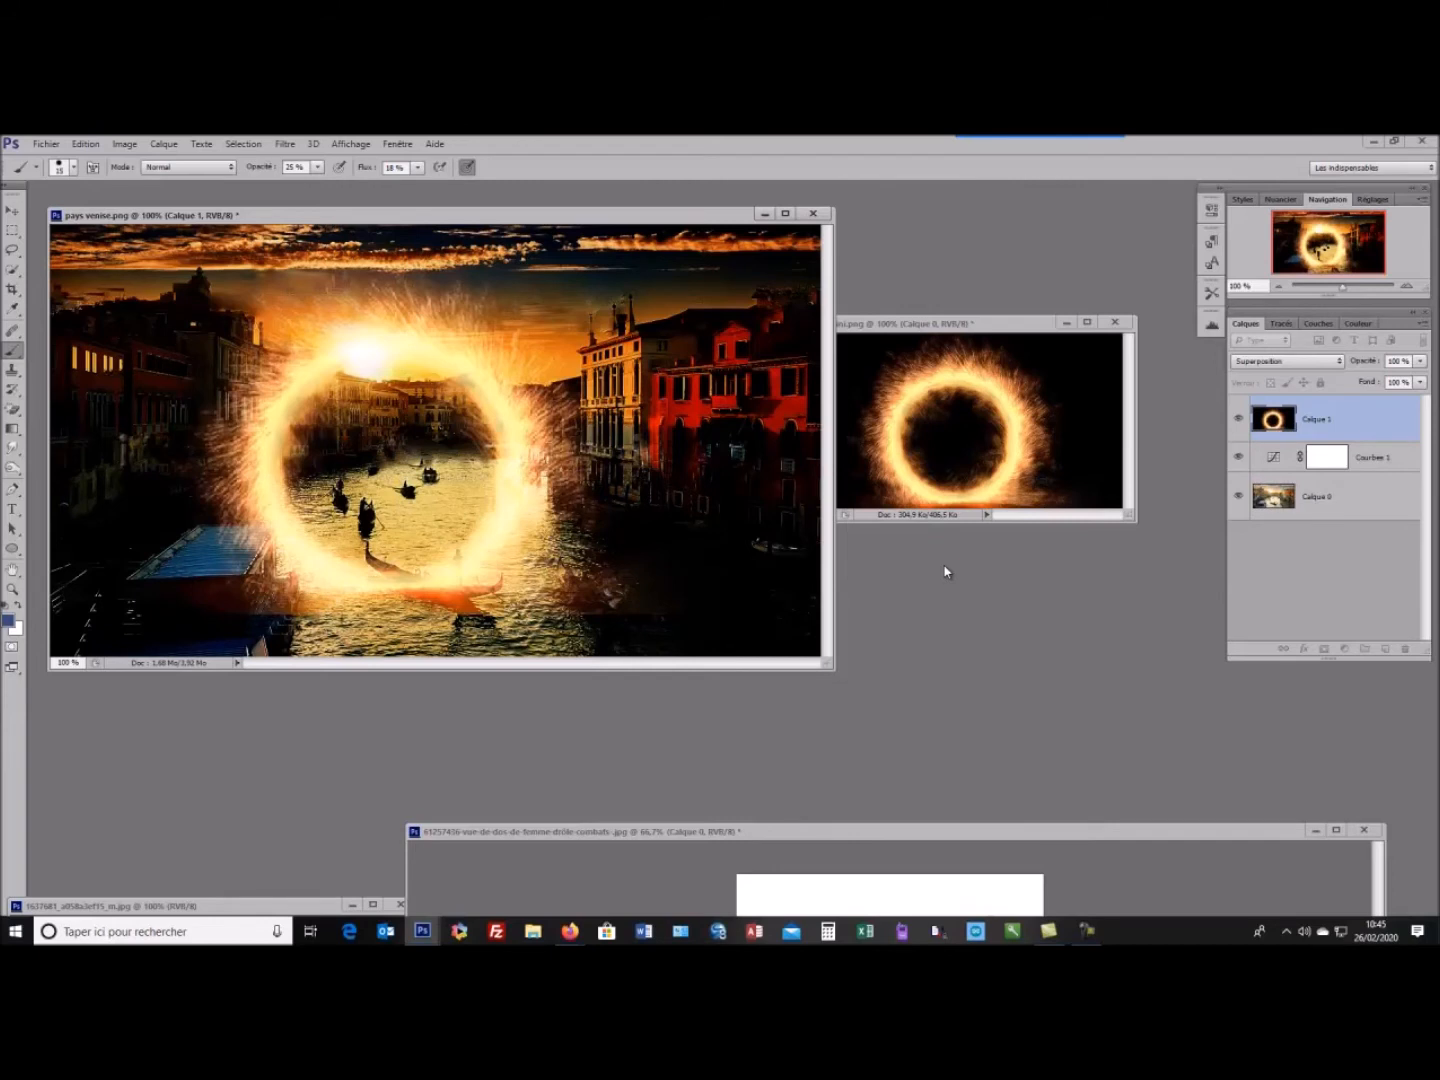
# Raise the woman picture's window, close houdini.png and make pays venise.png the active document
pyautogui.moveTo(773, 837); pyautogui.dragTo(712, 700)
pyautogui.moveTo(713, 778); pyautogui.dragTo(716, 773)
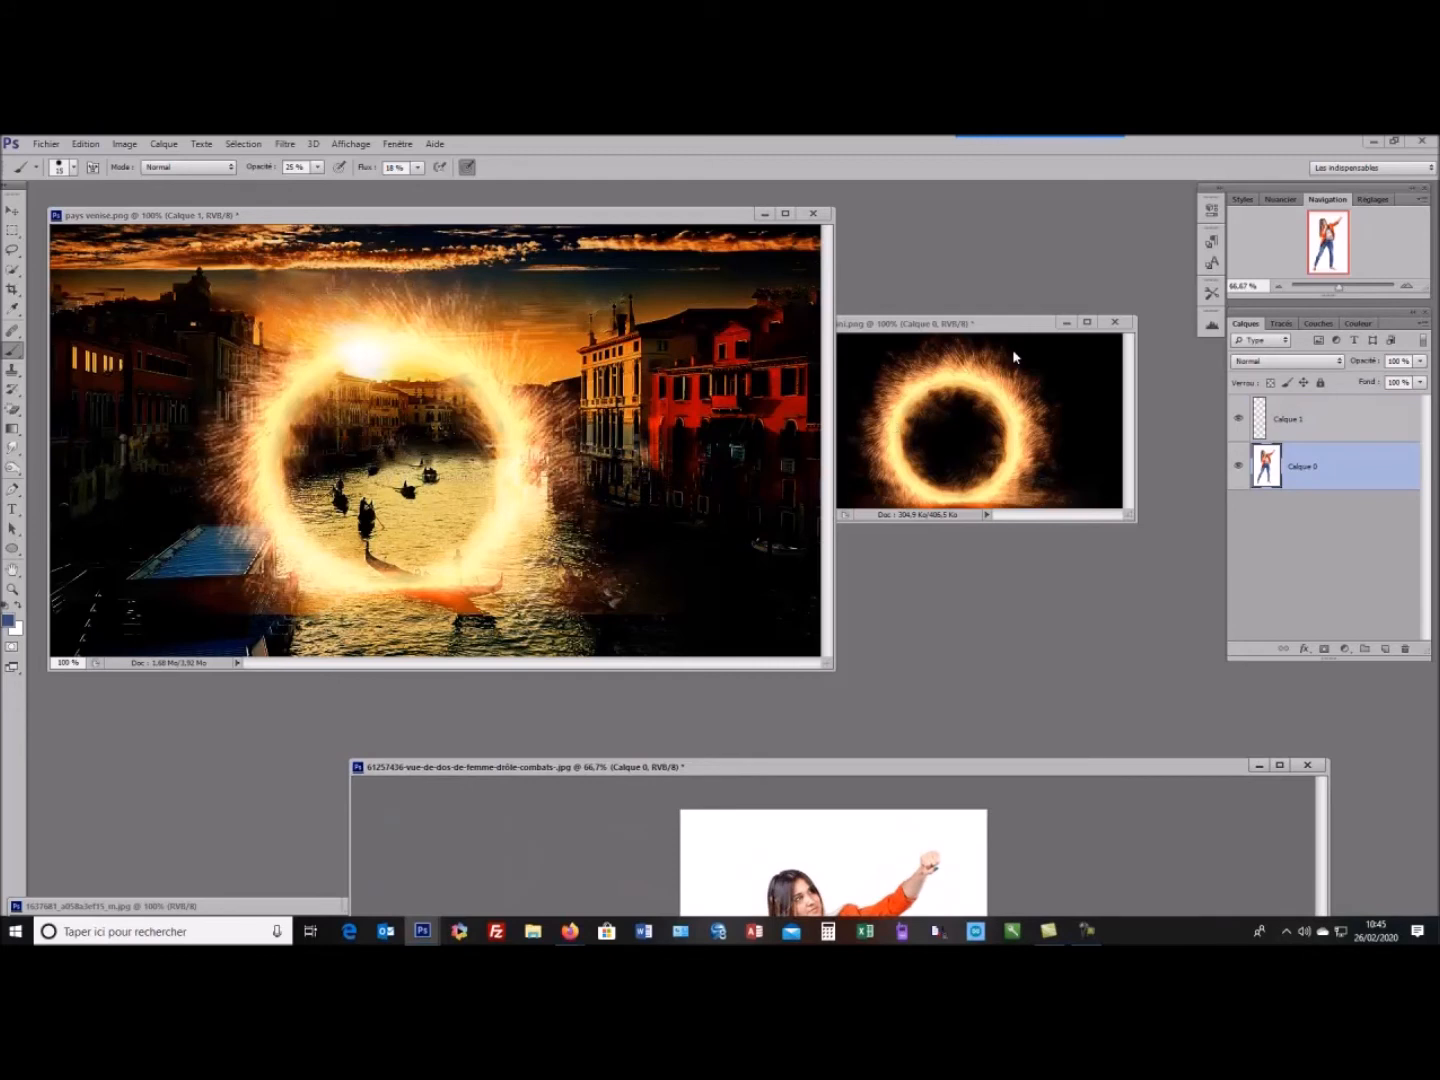
pyautogui.click(1114, 322)
pyautogui.click(768, 434)
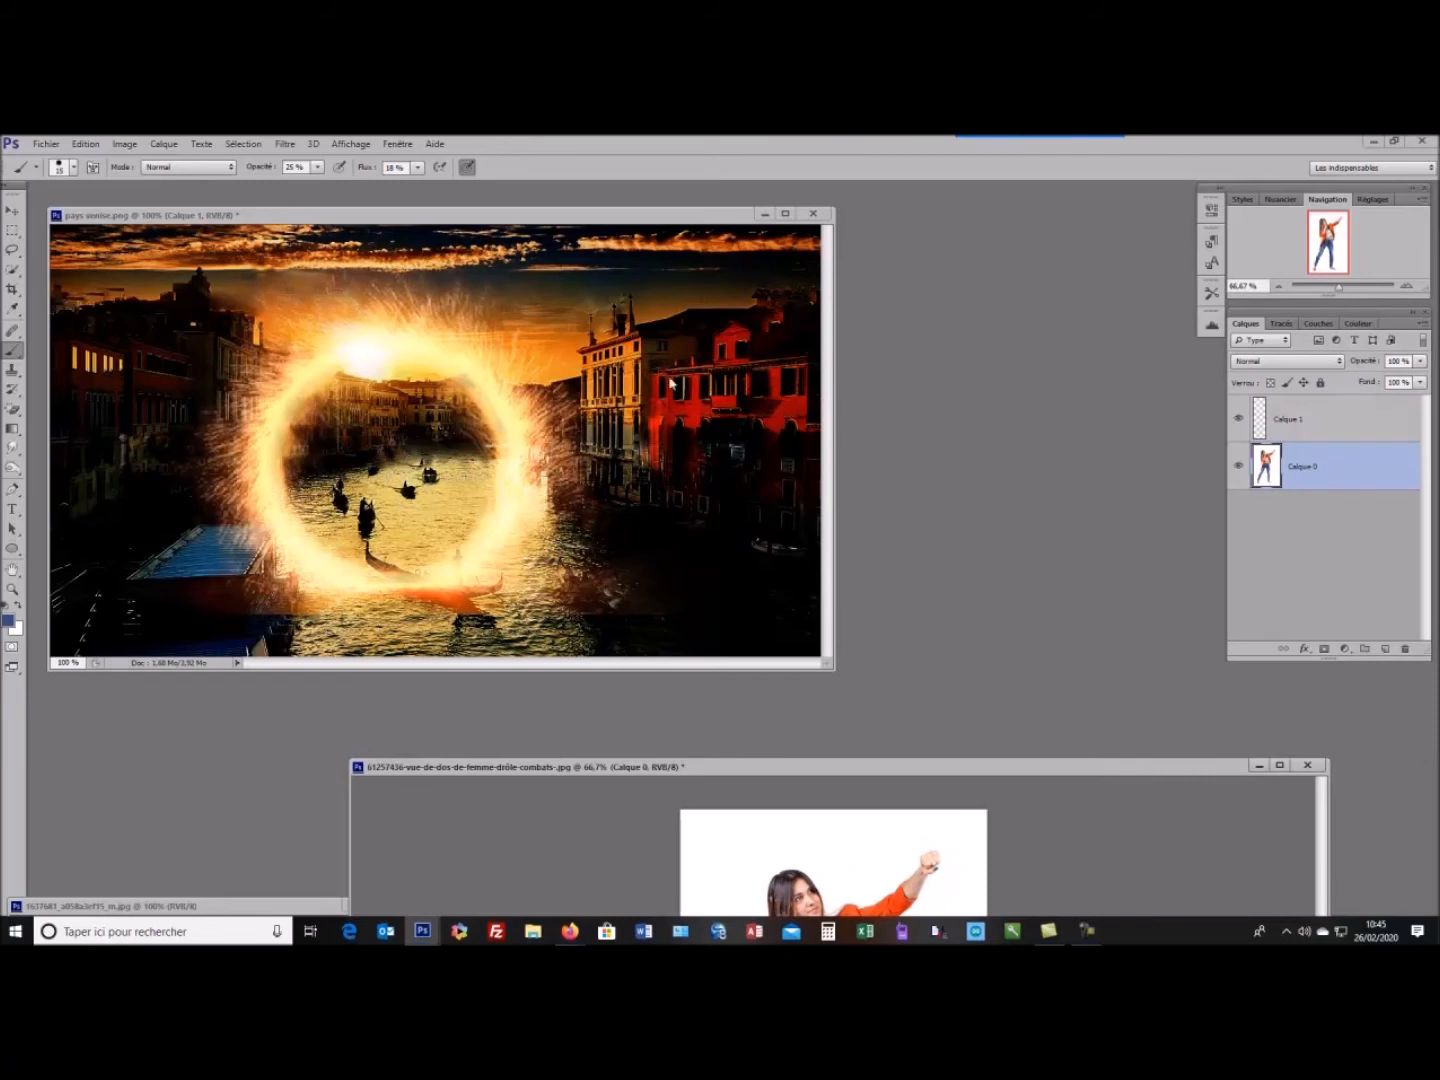
pyautogui.click(657, 219)
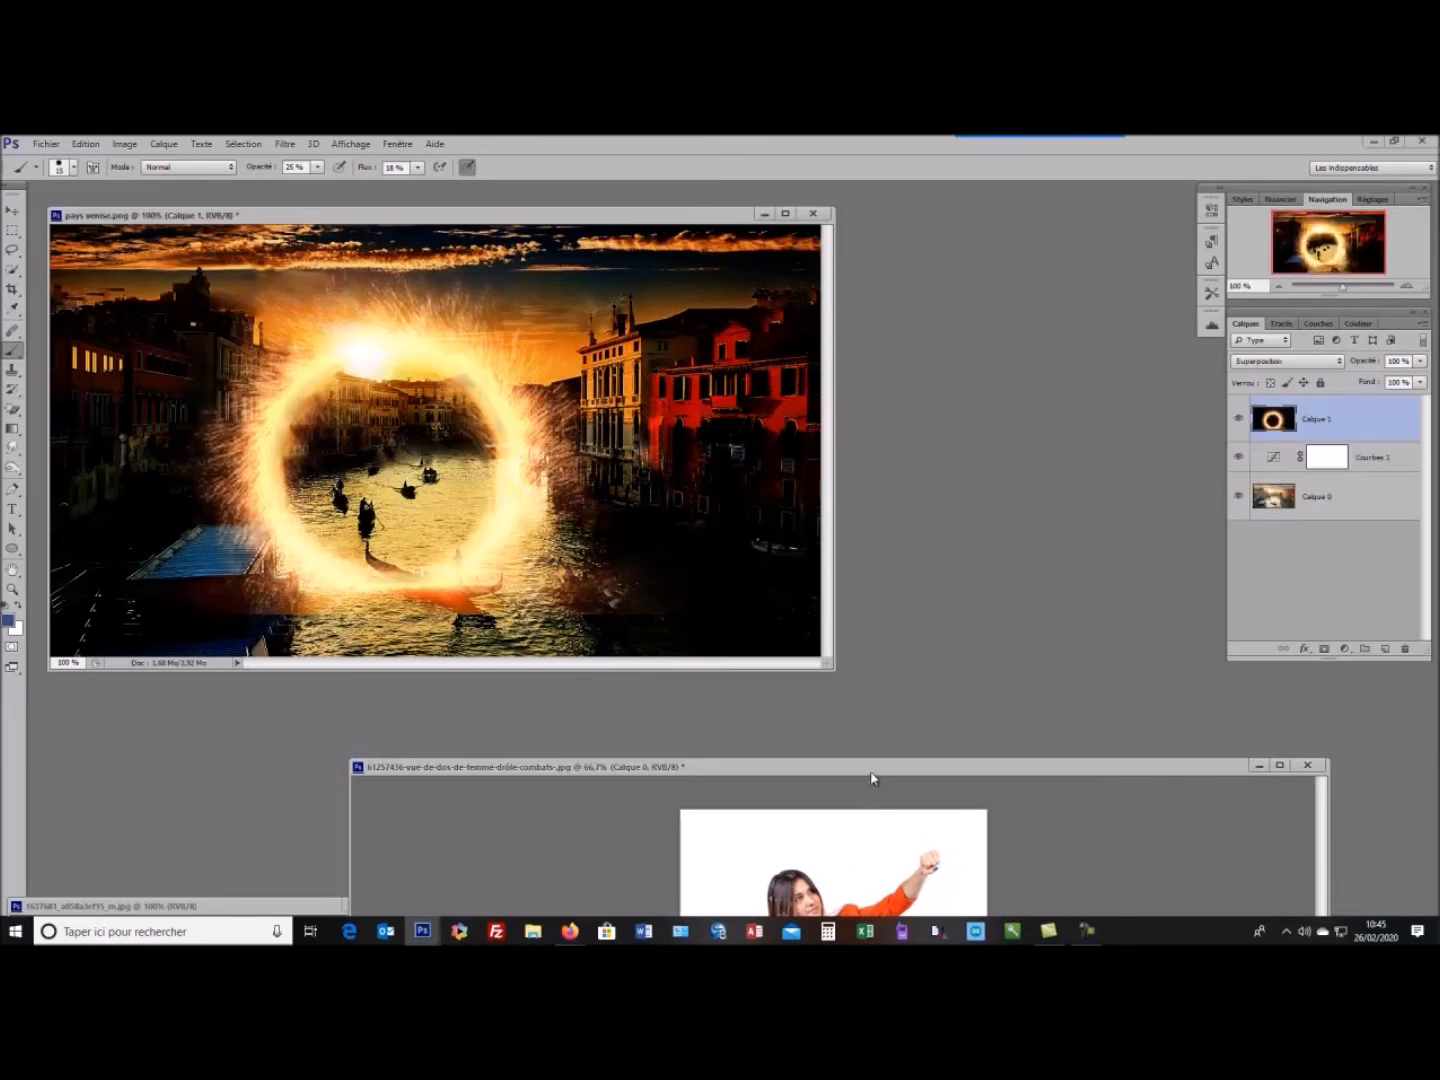
# Move the woman picture's window out of the way and place the night road picture's window over the Venice picture
pyautogui.moveTo(871, 778); pyautogui.dragTo(1173, 850)
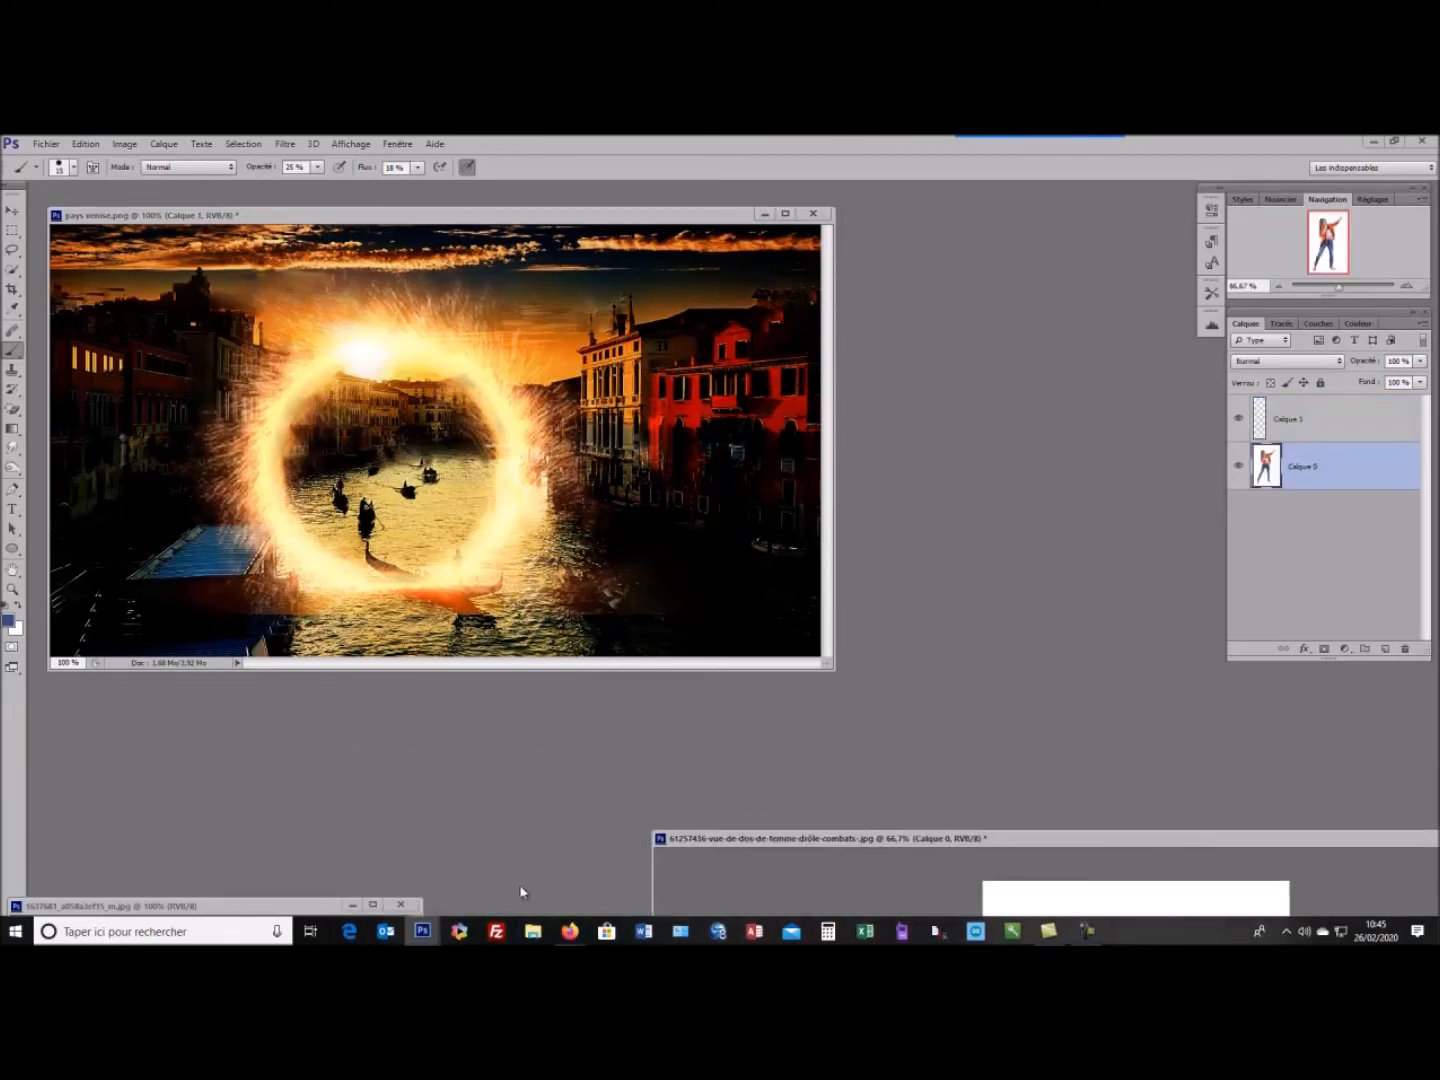
pyautogui.moveTo(268, 912); pyautogui.dragTo(395, 712)
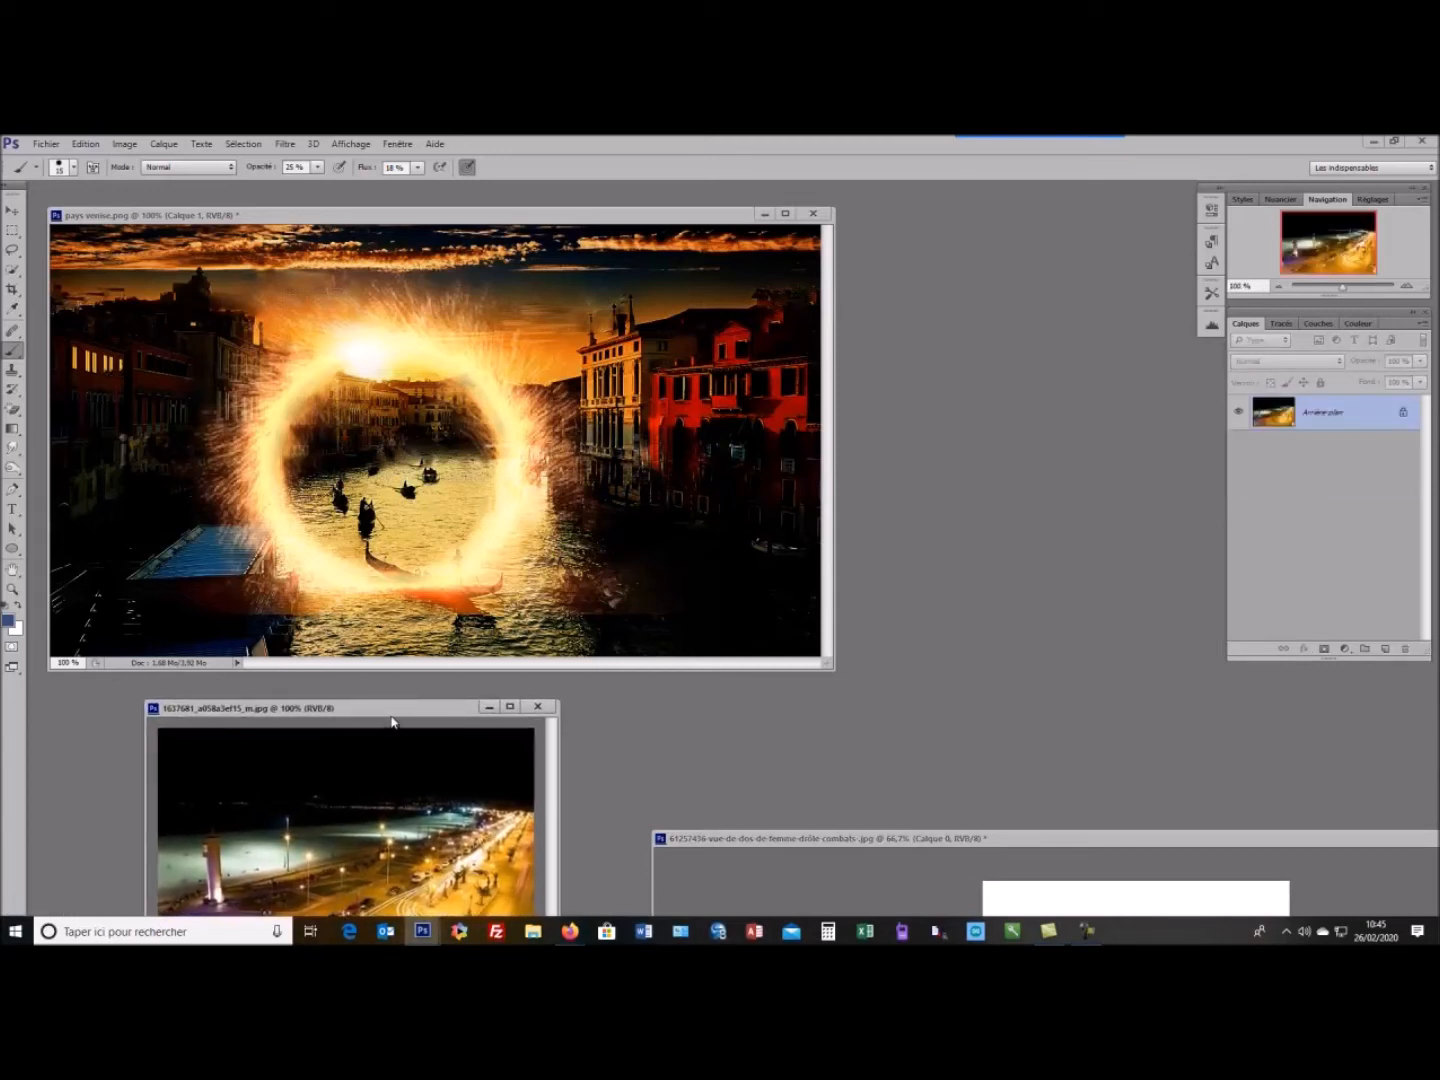
pyautogui.moveTo(396, 712); pyautogui.dragTo(589, 306)
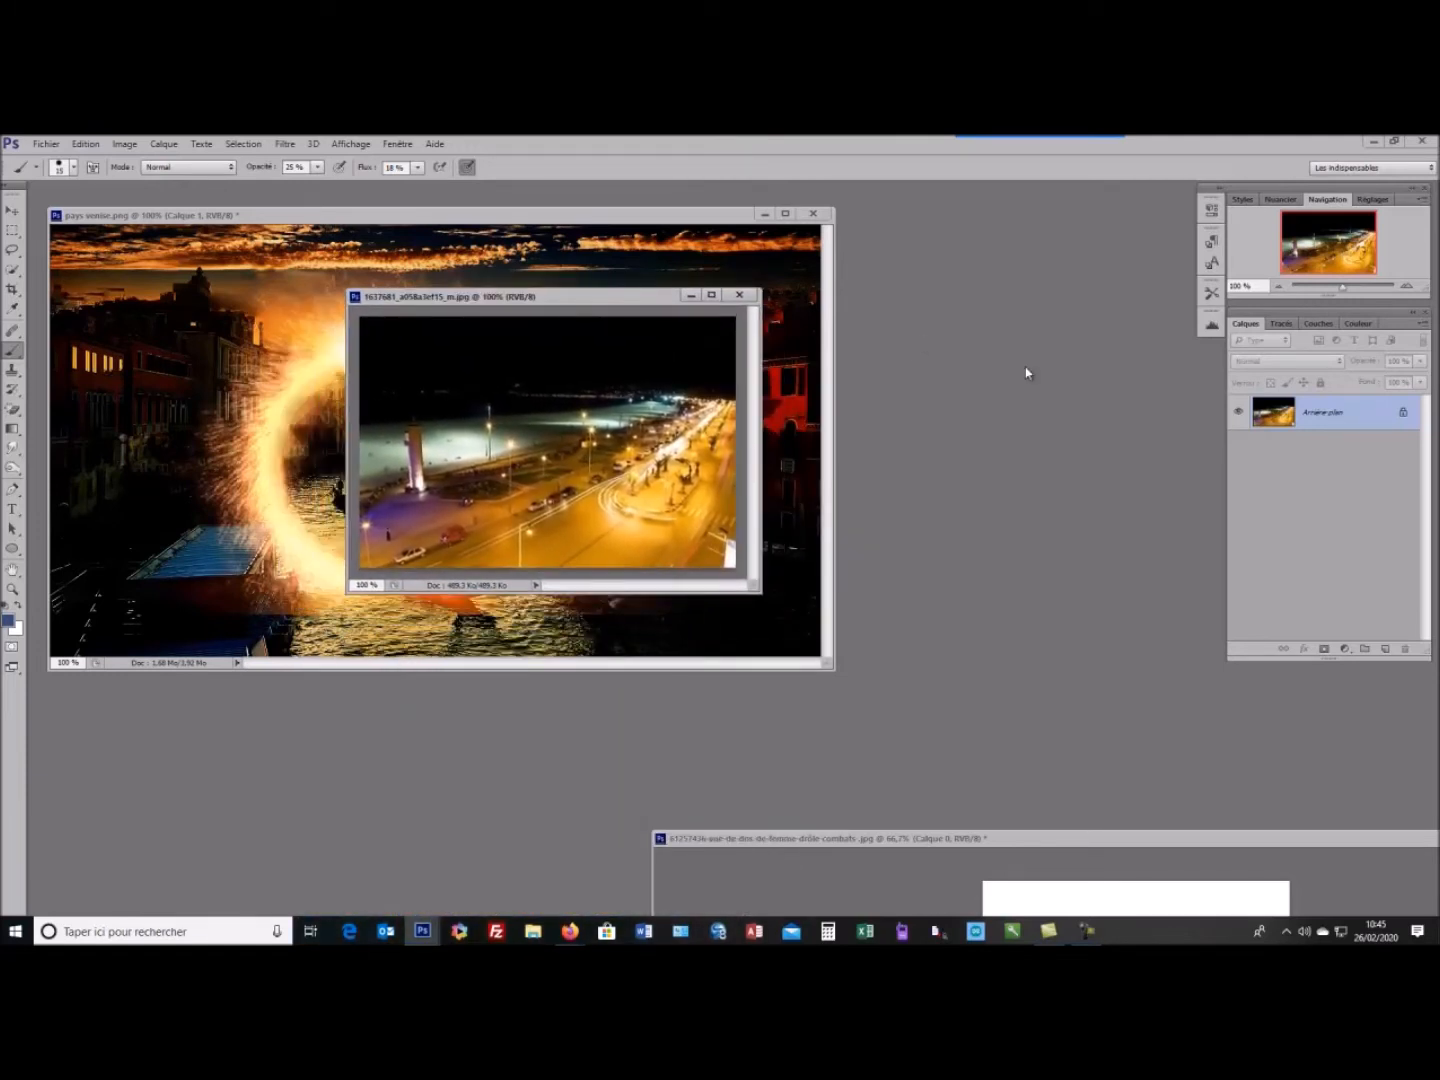
# Convert the night road picture's background into the layer Calque 0 and duplicate it into pays venise.png
pyautogui.doubleClick(1321, 423)
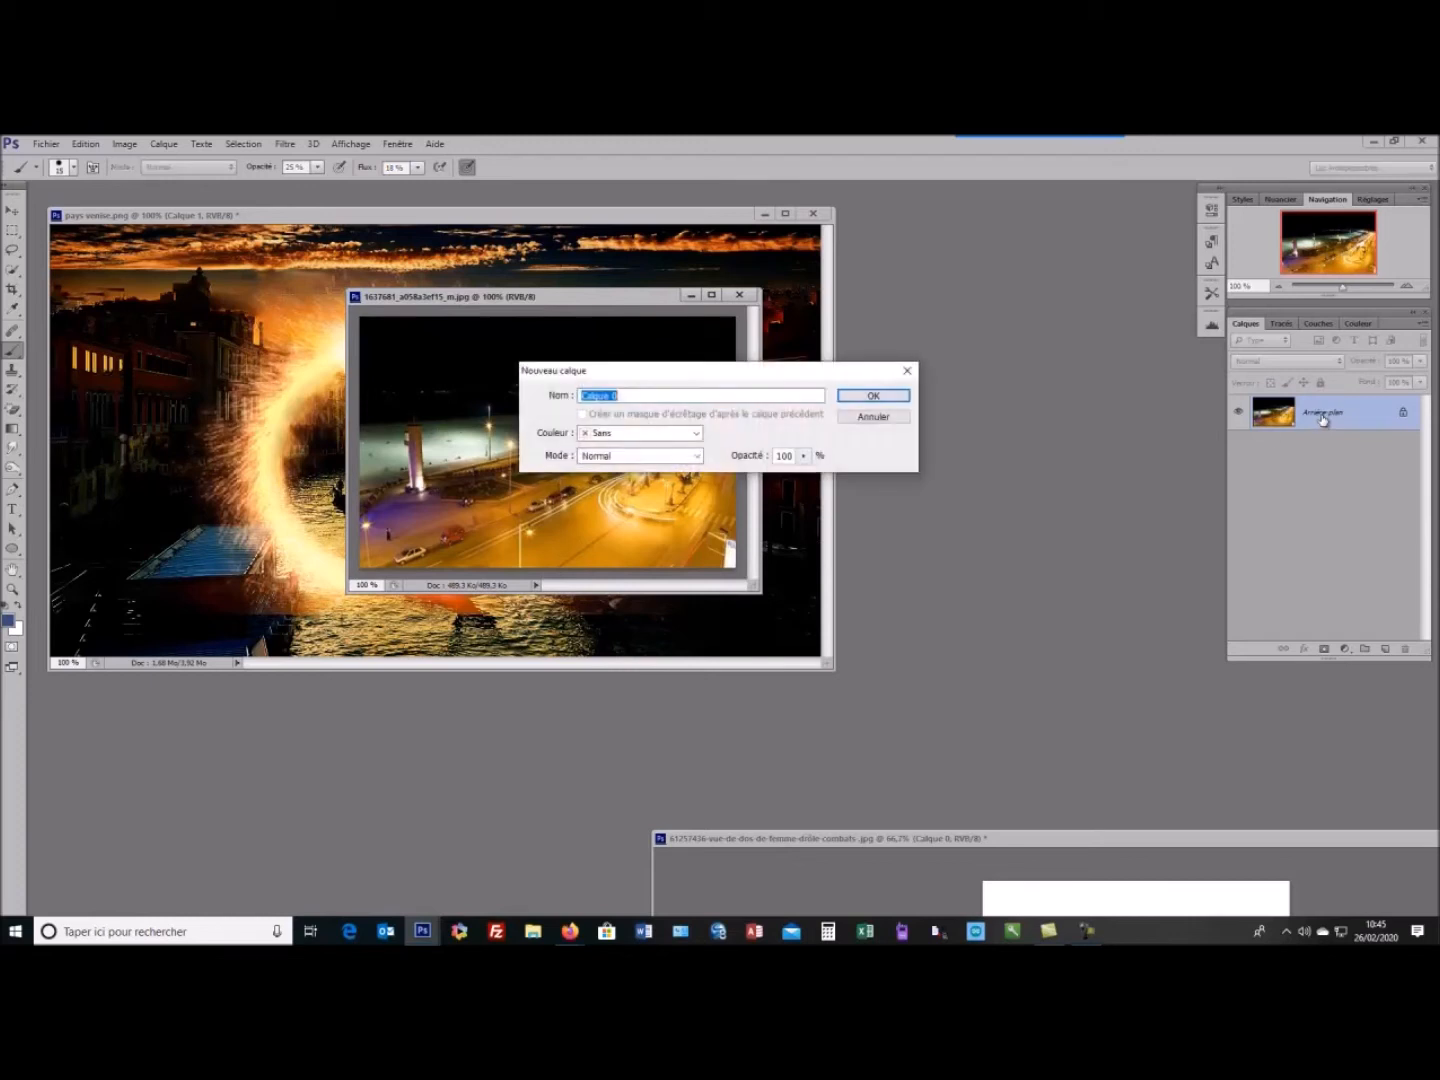
pyautogui.click(873, 396)
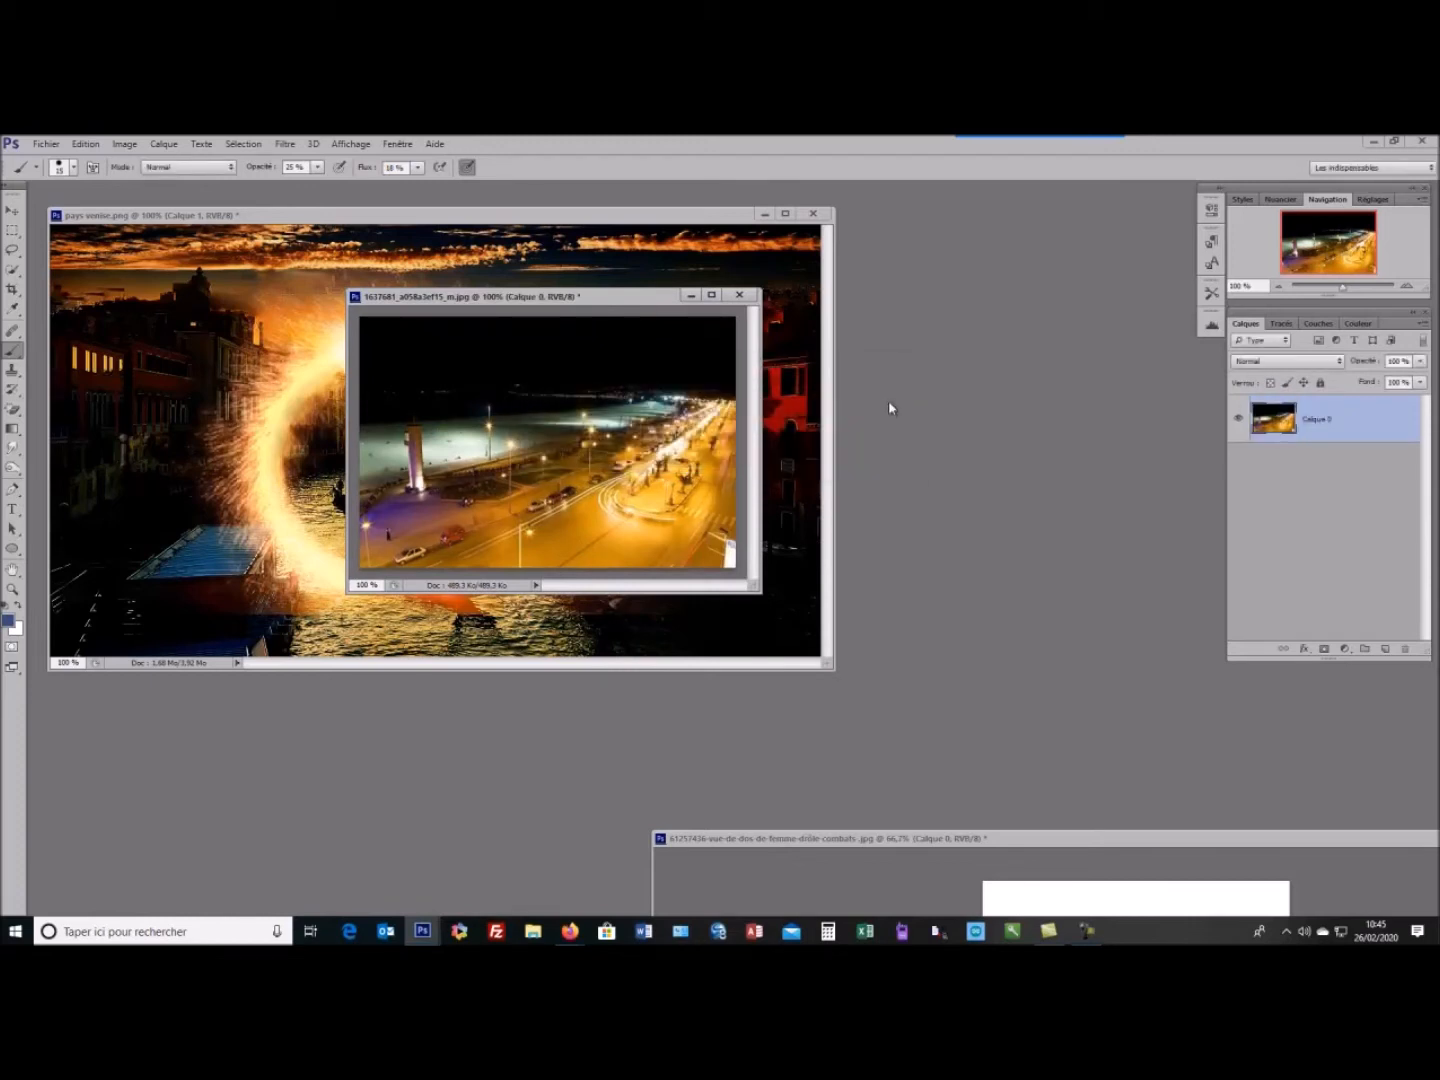
pyautogui.rightClick(1356, 424)
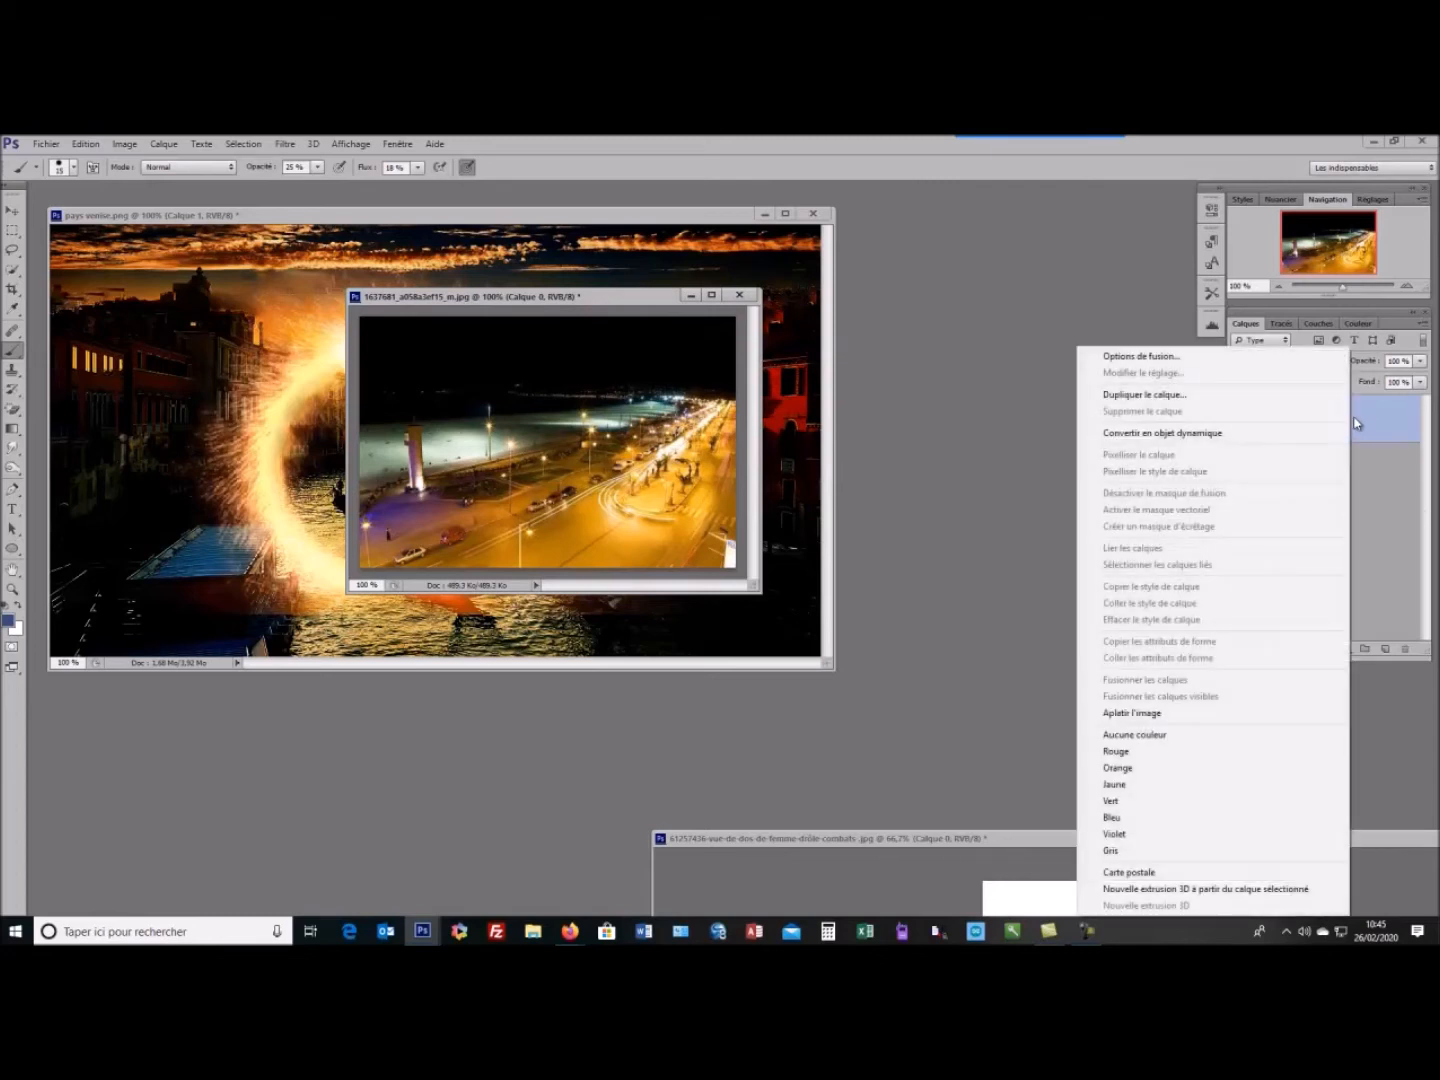
pyautogui.click(1162, 396)
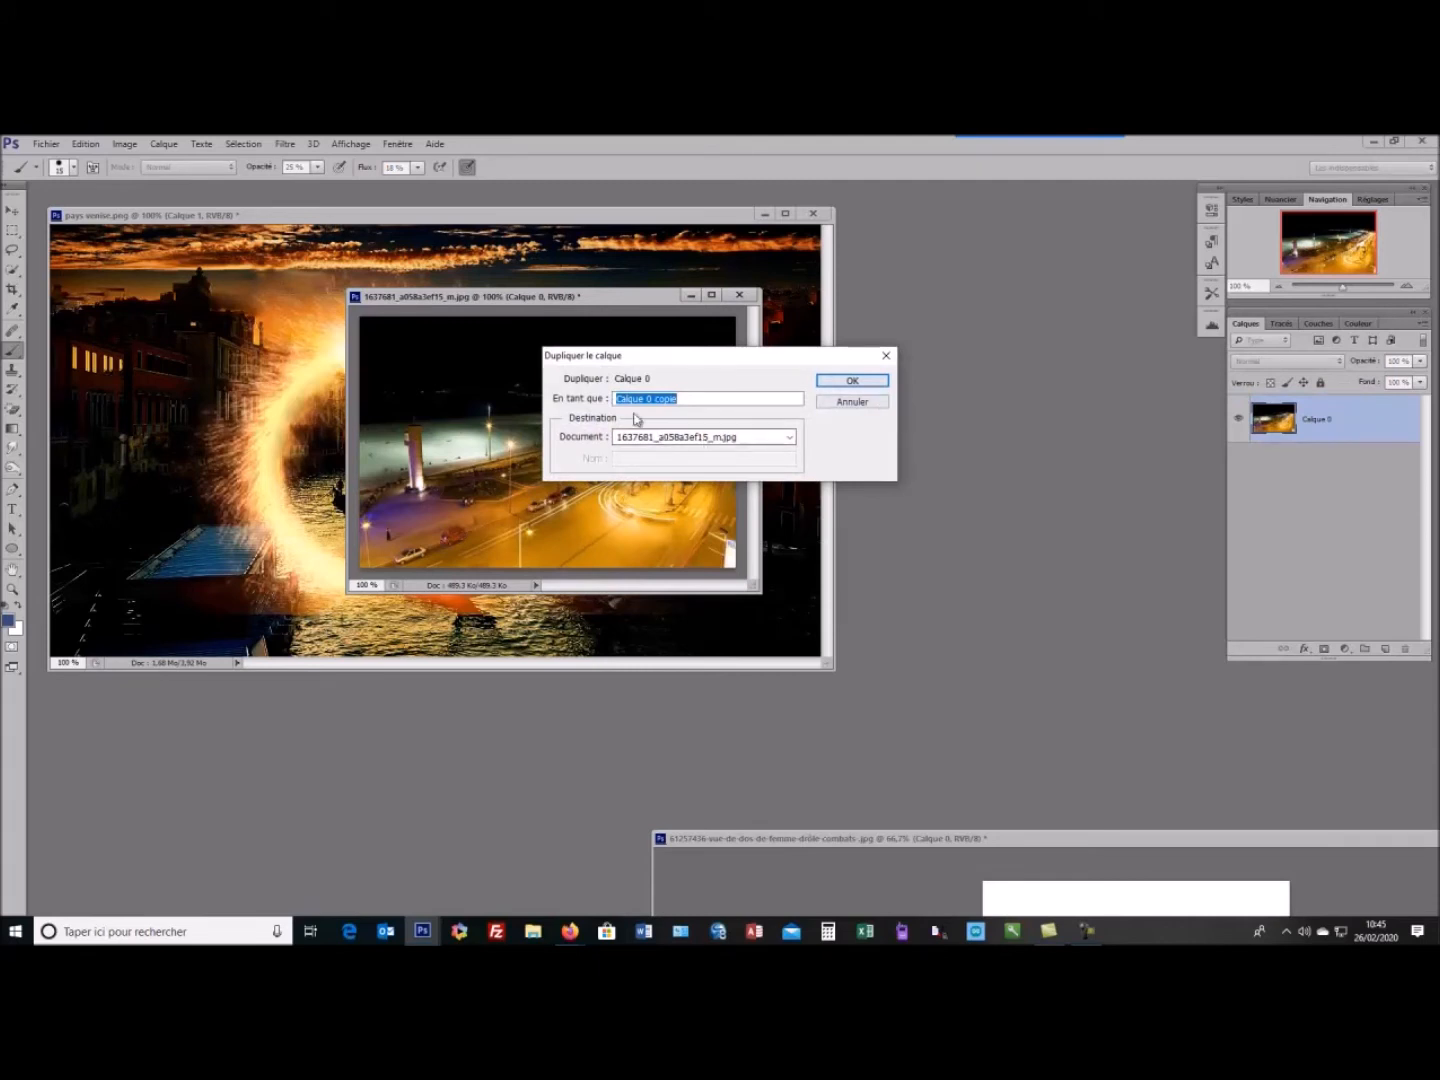
pyautogui.click(790, 438)
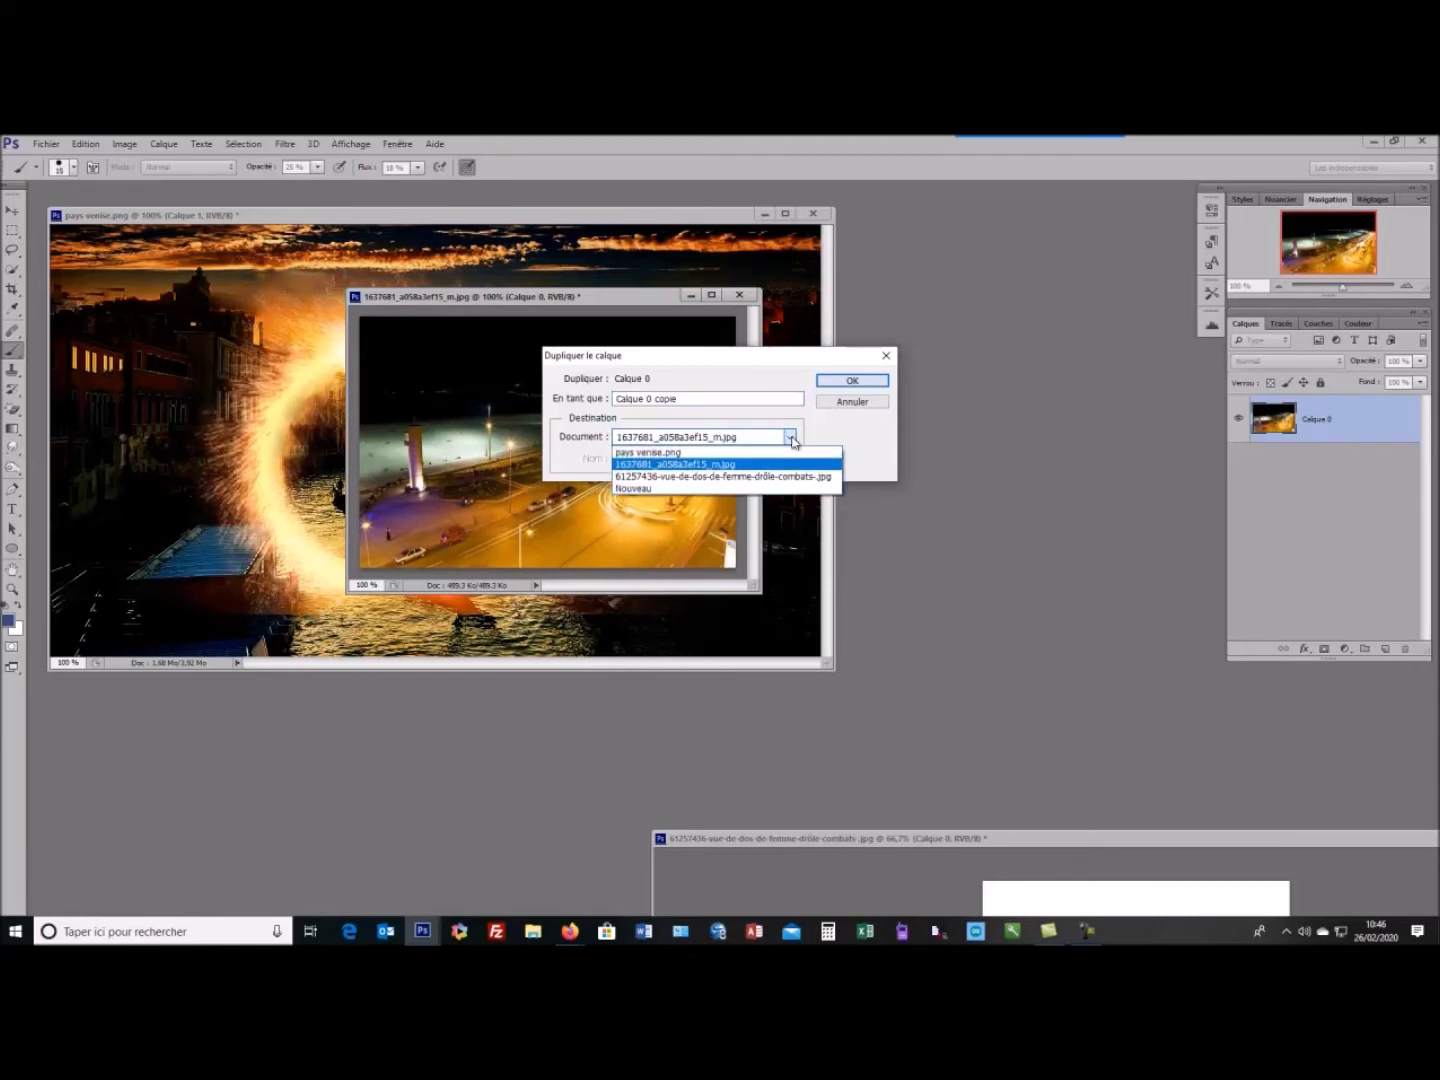
pyautogui.click(633, 453)
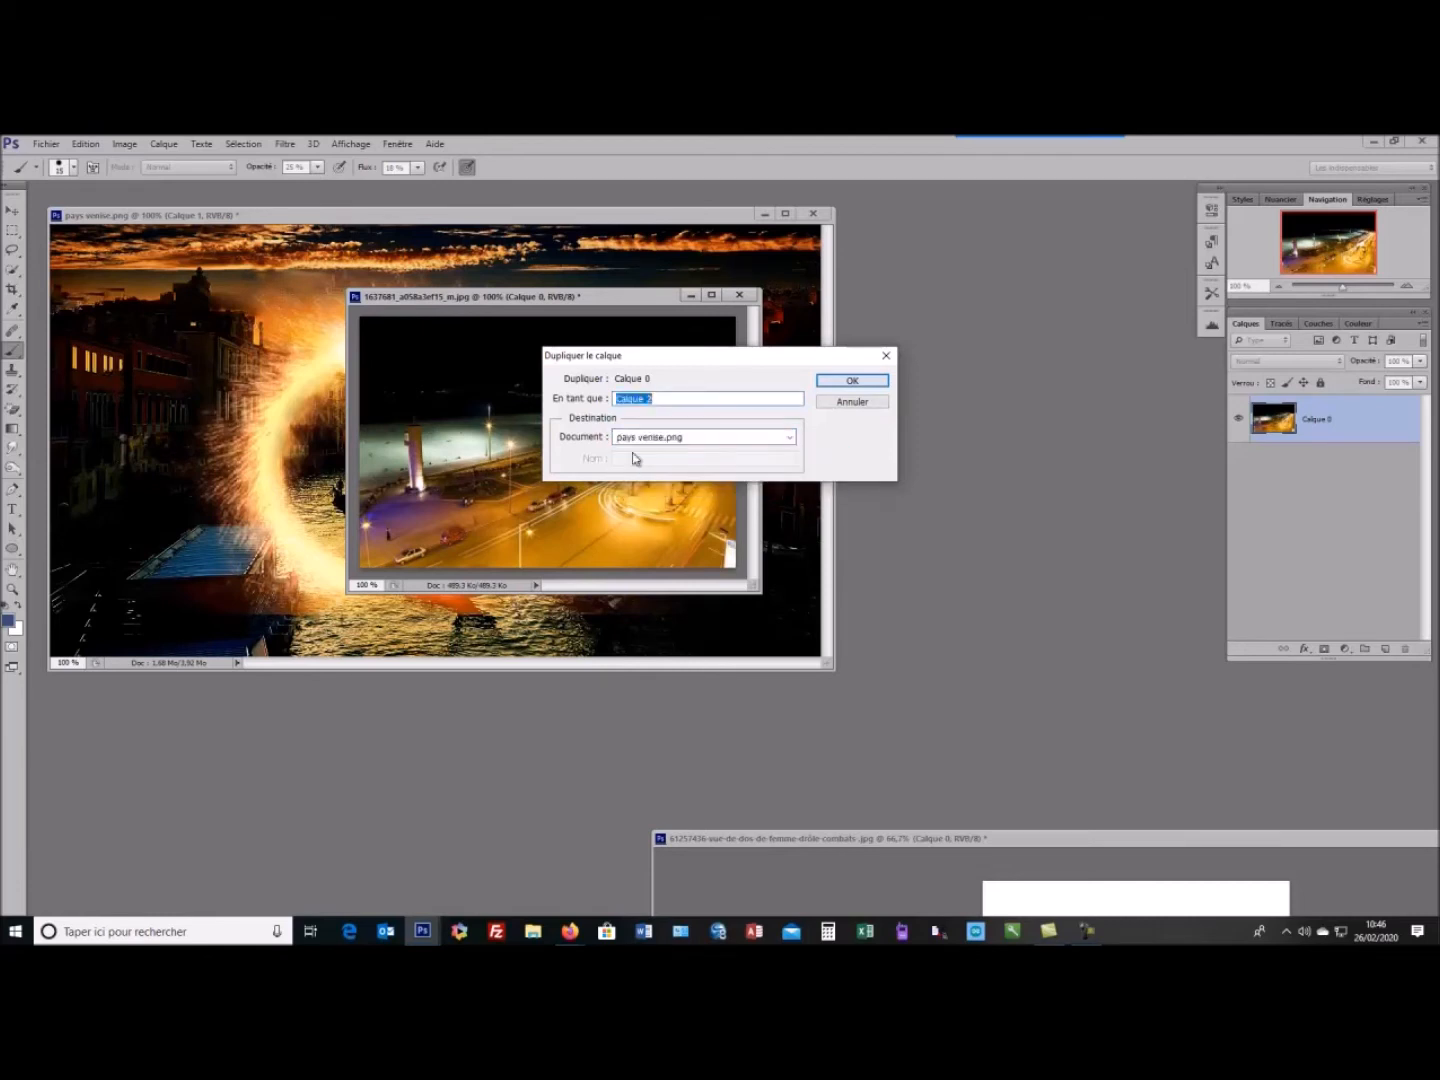
pyautogui.click(852, 381)
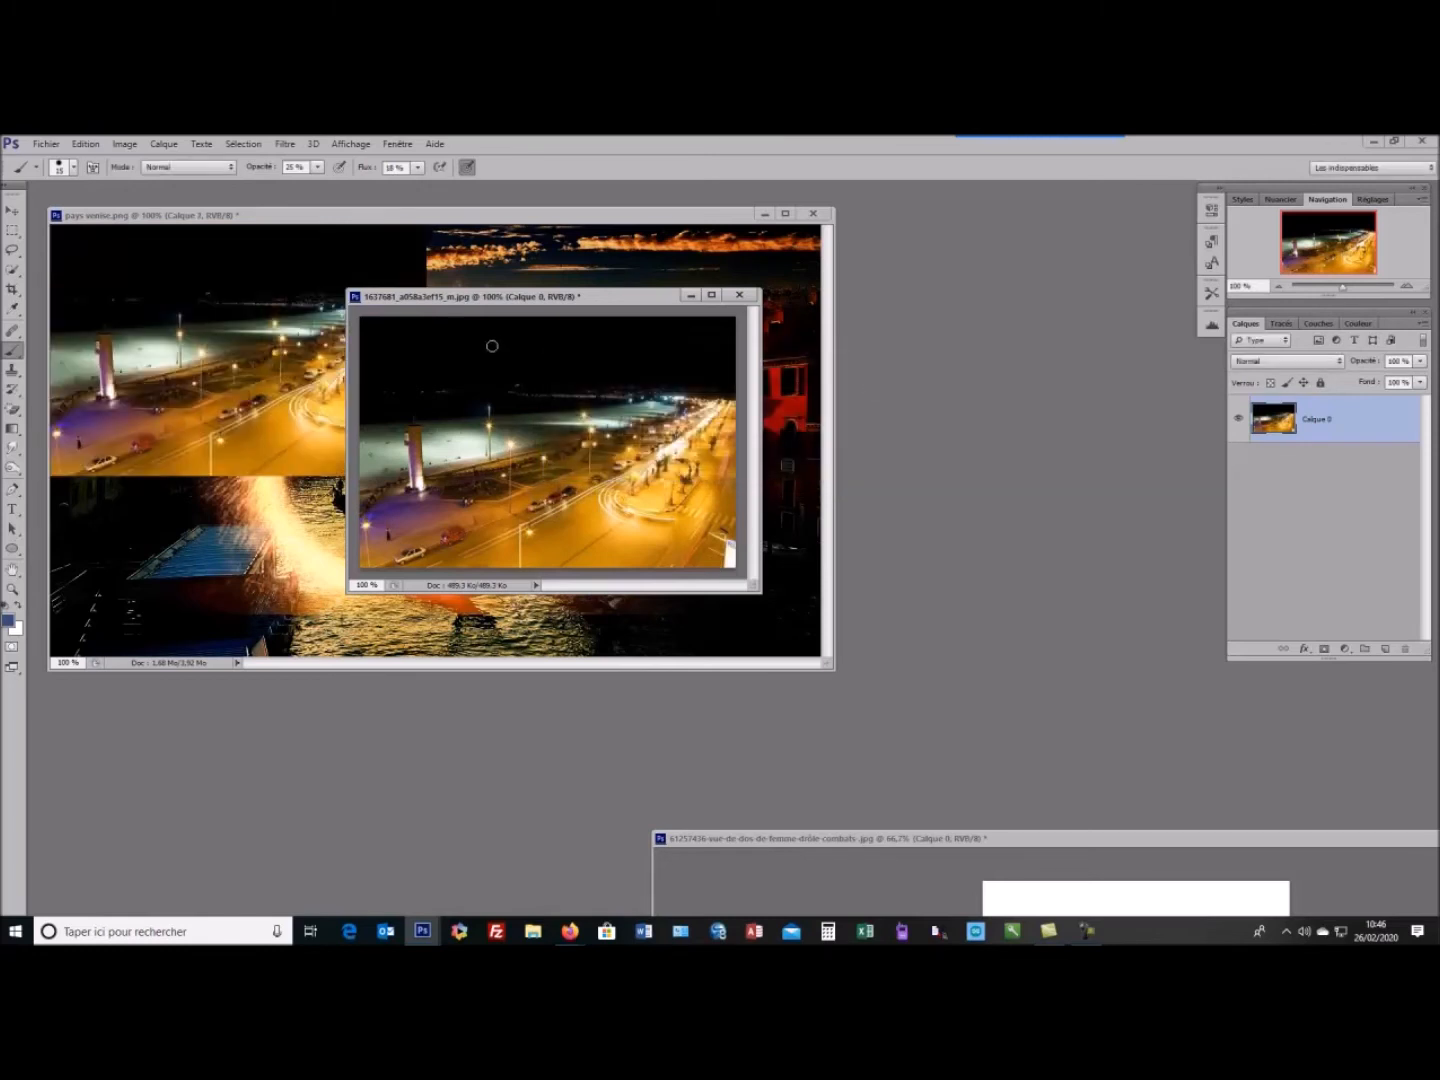
# Move the night road picture's window aside and position its copied layer over the fire ring in pays venise.png
pyautogui.moveTo(609, 300); pyautogui.dragTo(1177, 466)
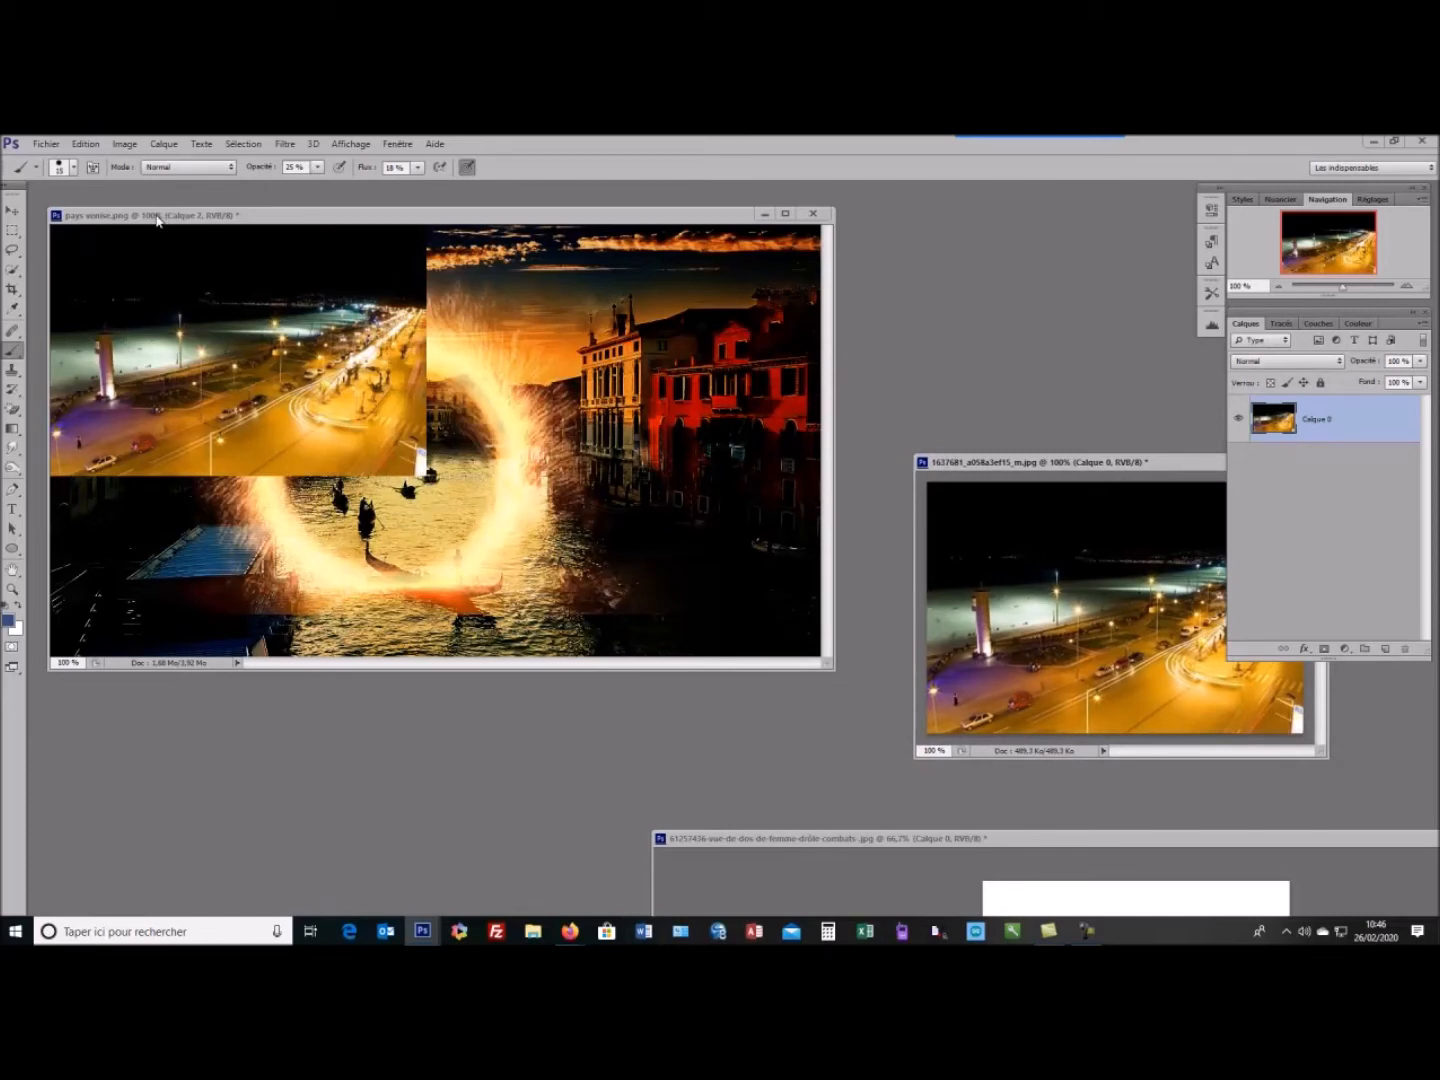
pyautogui.click(170, 268)
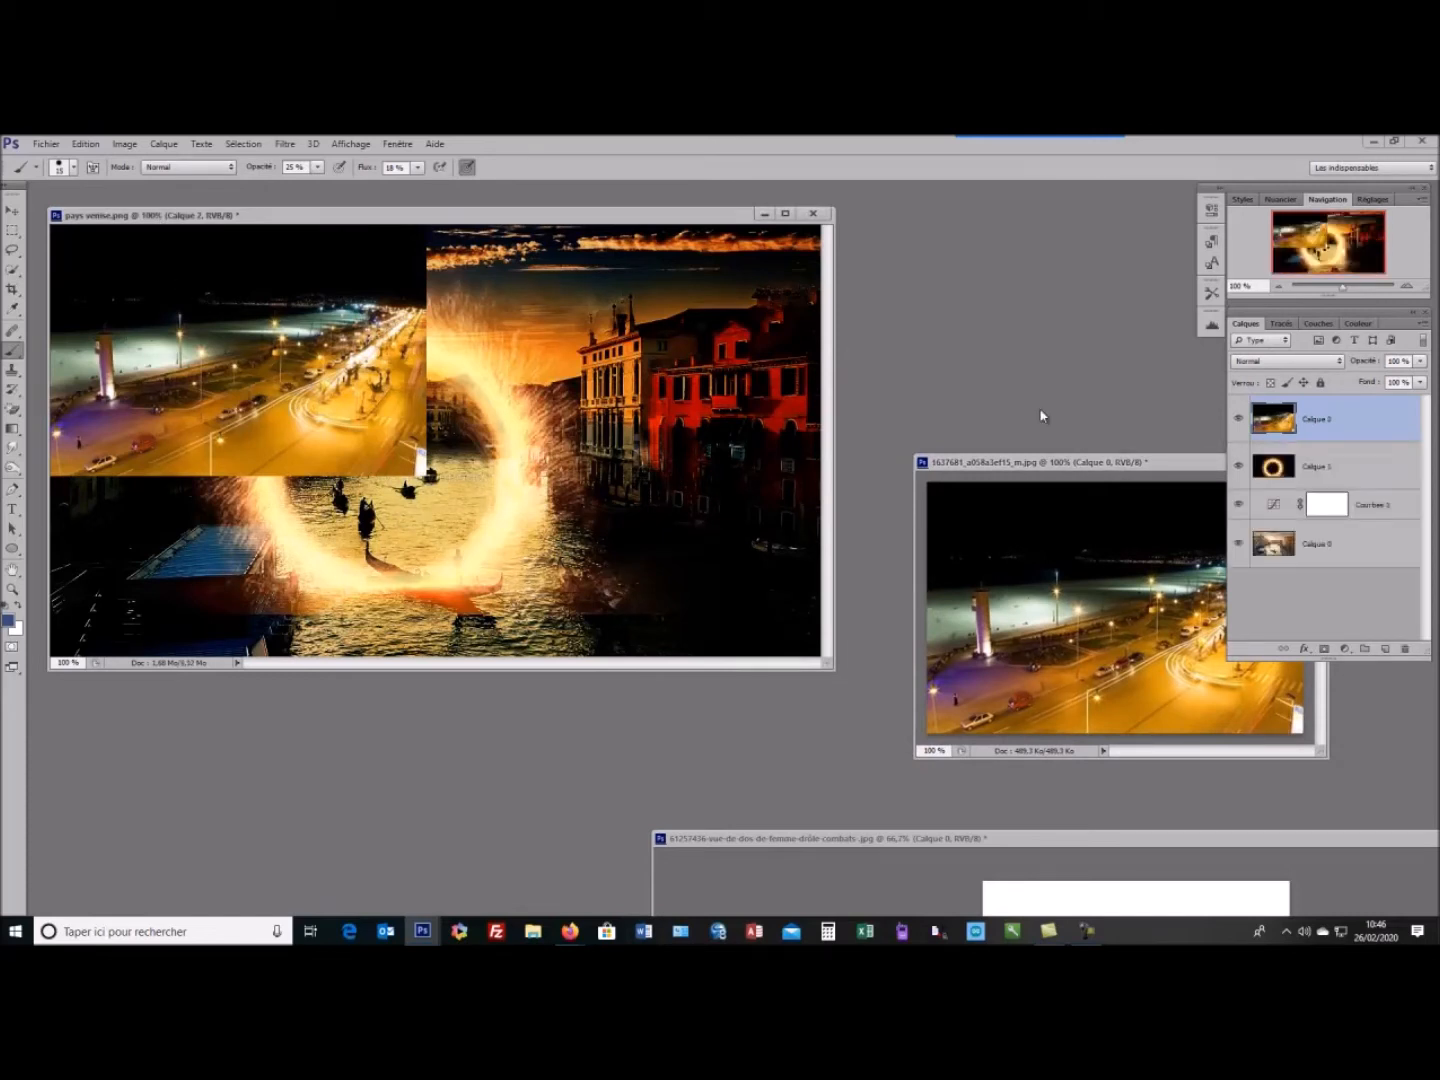
pyautogui.moveTo(300, 354); pyautogui.dragTo(458, 449)
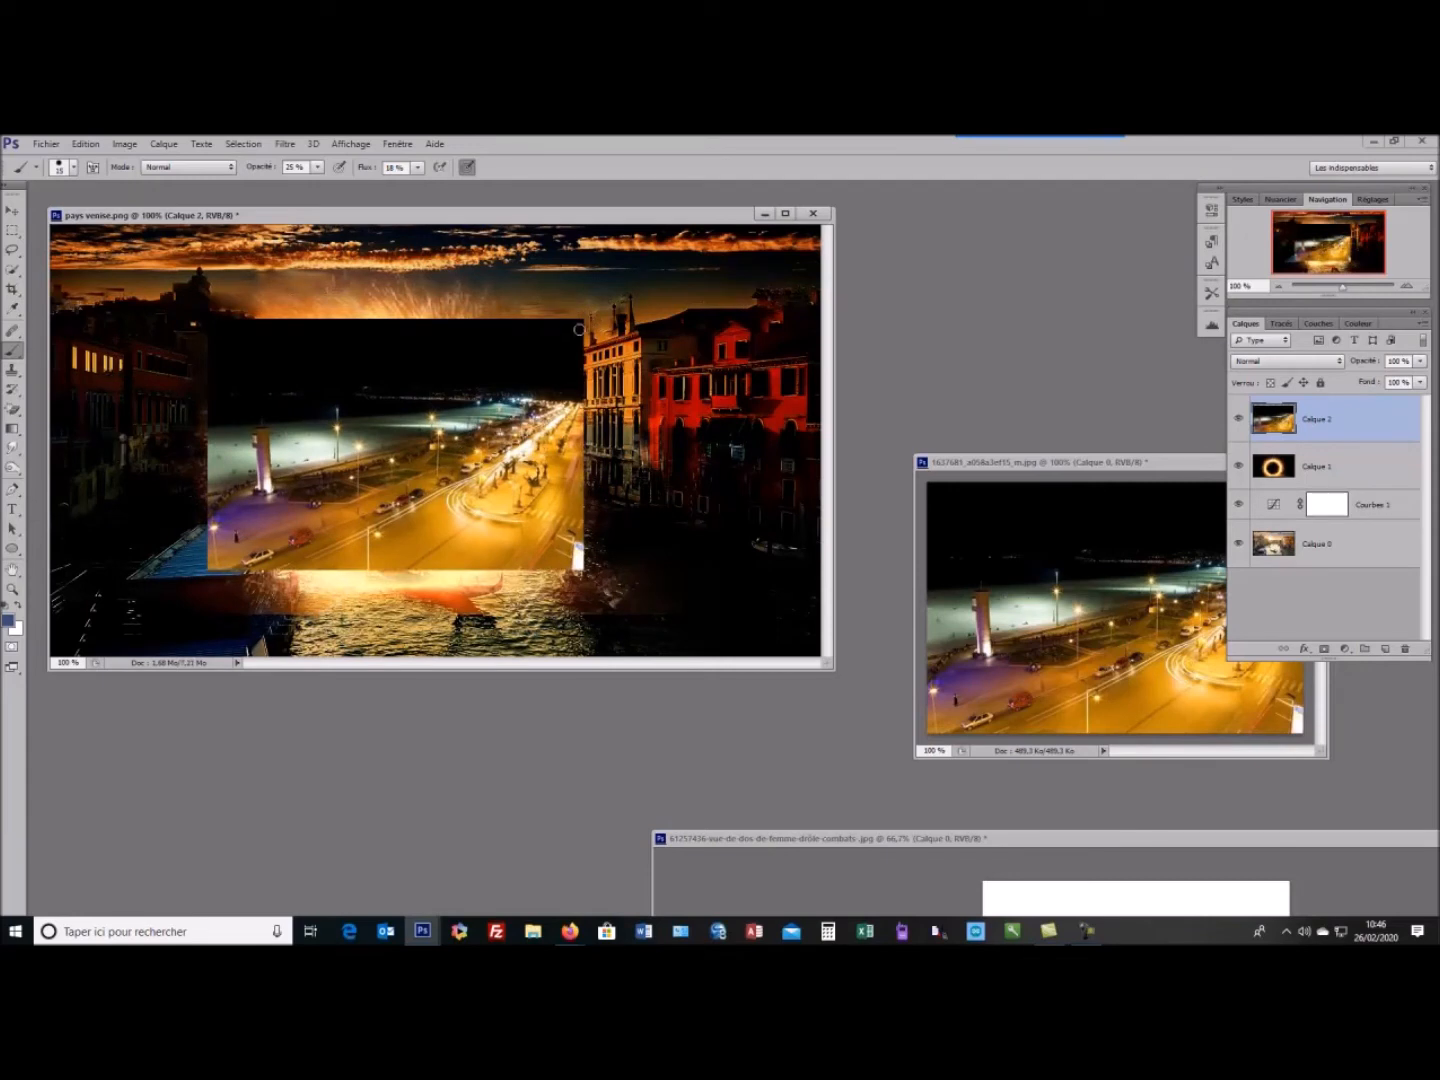
# Scale the night road layer Calque 2 to about 69% width and 80% height and fit it over the fire ring's opening
pyautogui.hotkey('ctrl', 't')
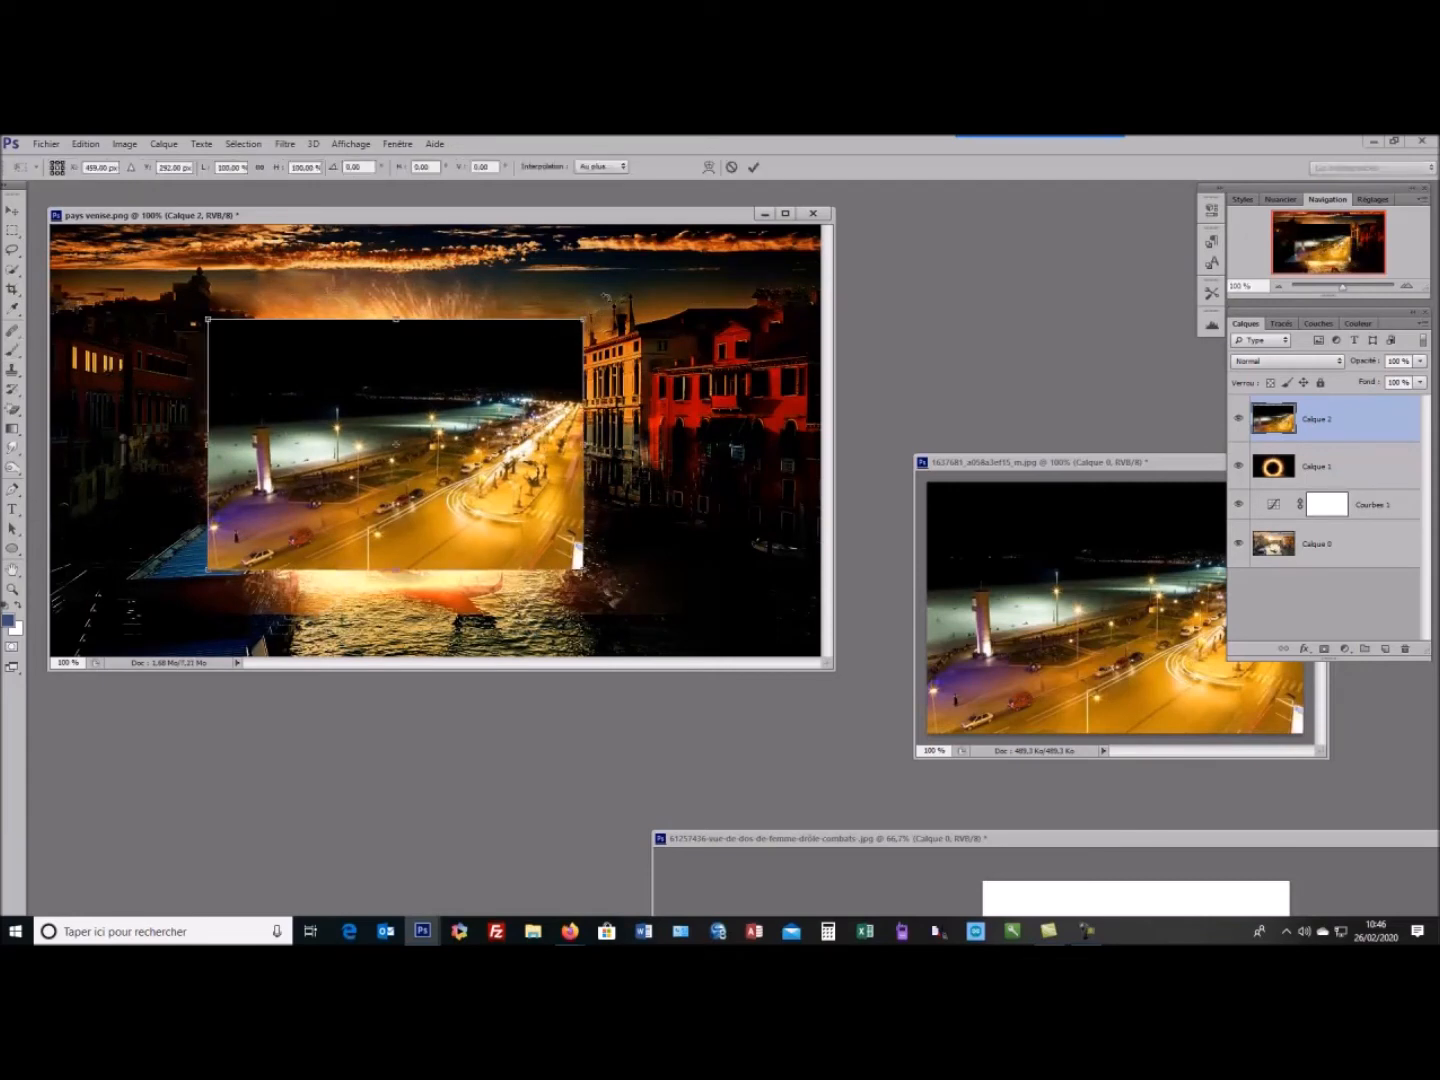
pyautogui.moveTo(580, 321); pyautogui.dragTo(462, 383)
pyautogui.moveTo(290, 462); pyautogui.dragTo(356, 457)
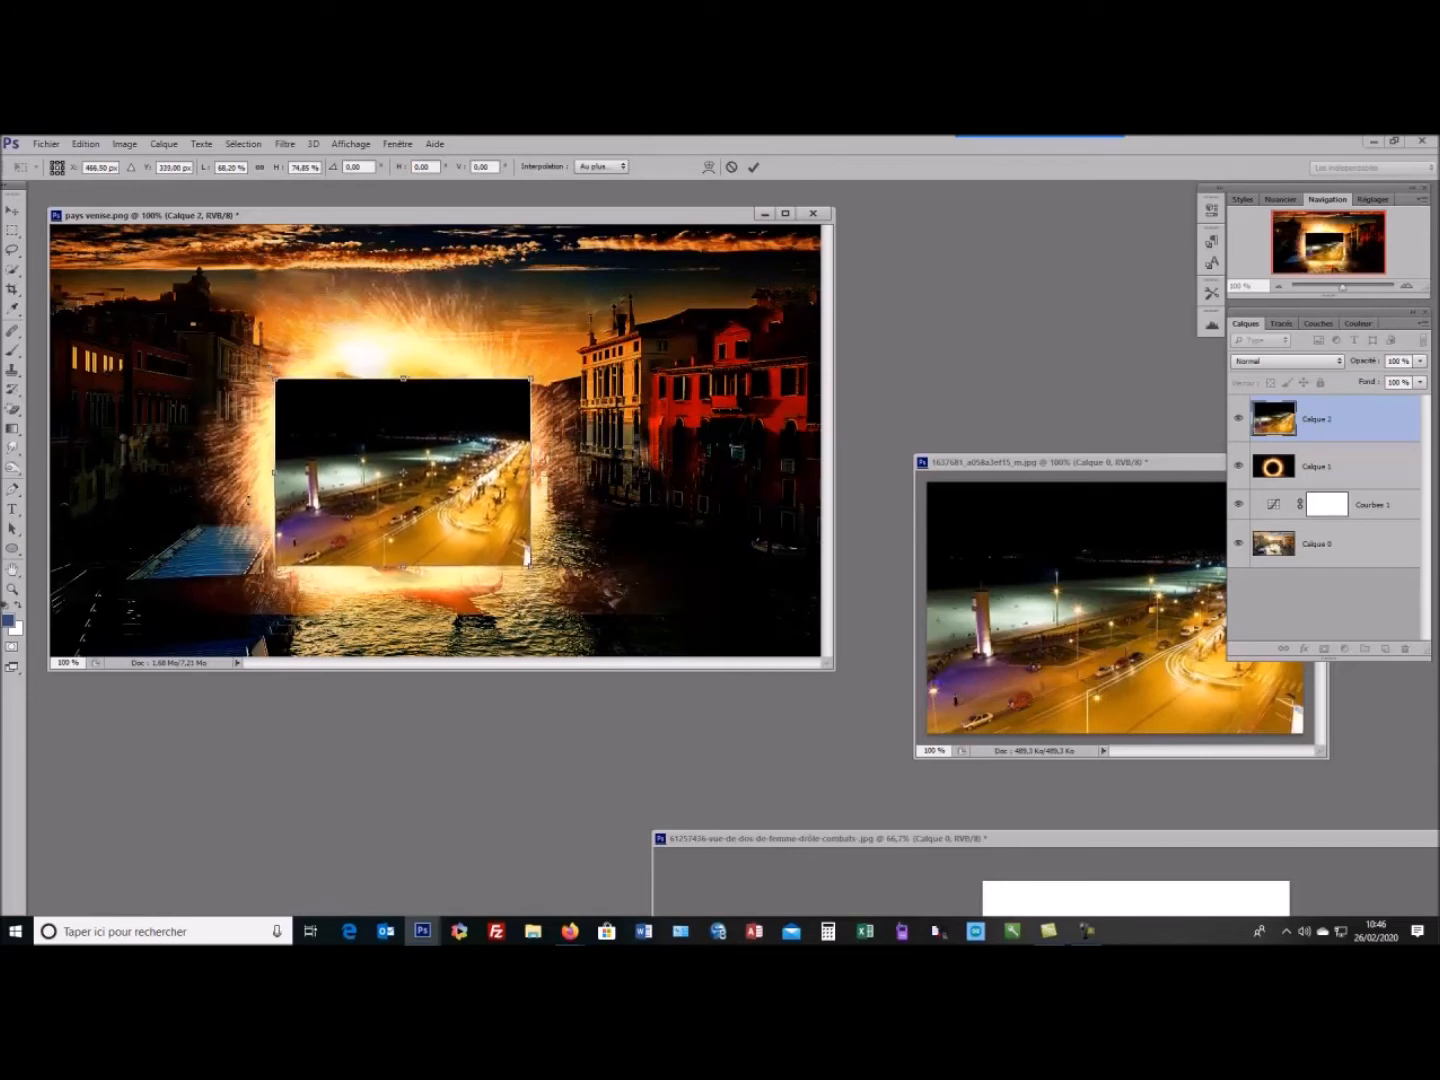
pyautogui.moveTo(401, 377); pyautogui.dragTo(403, 370)
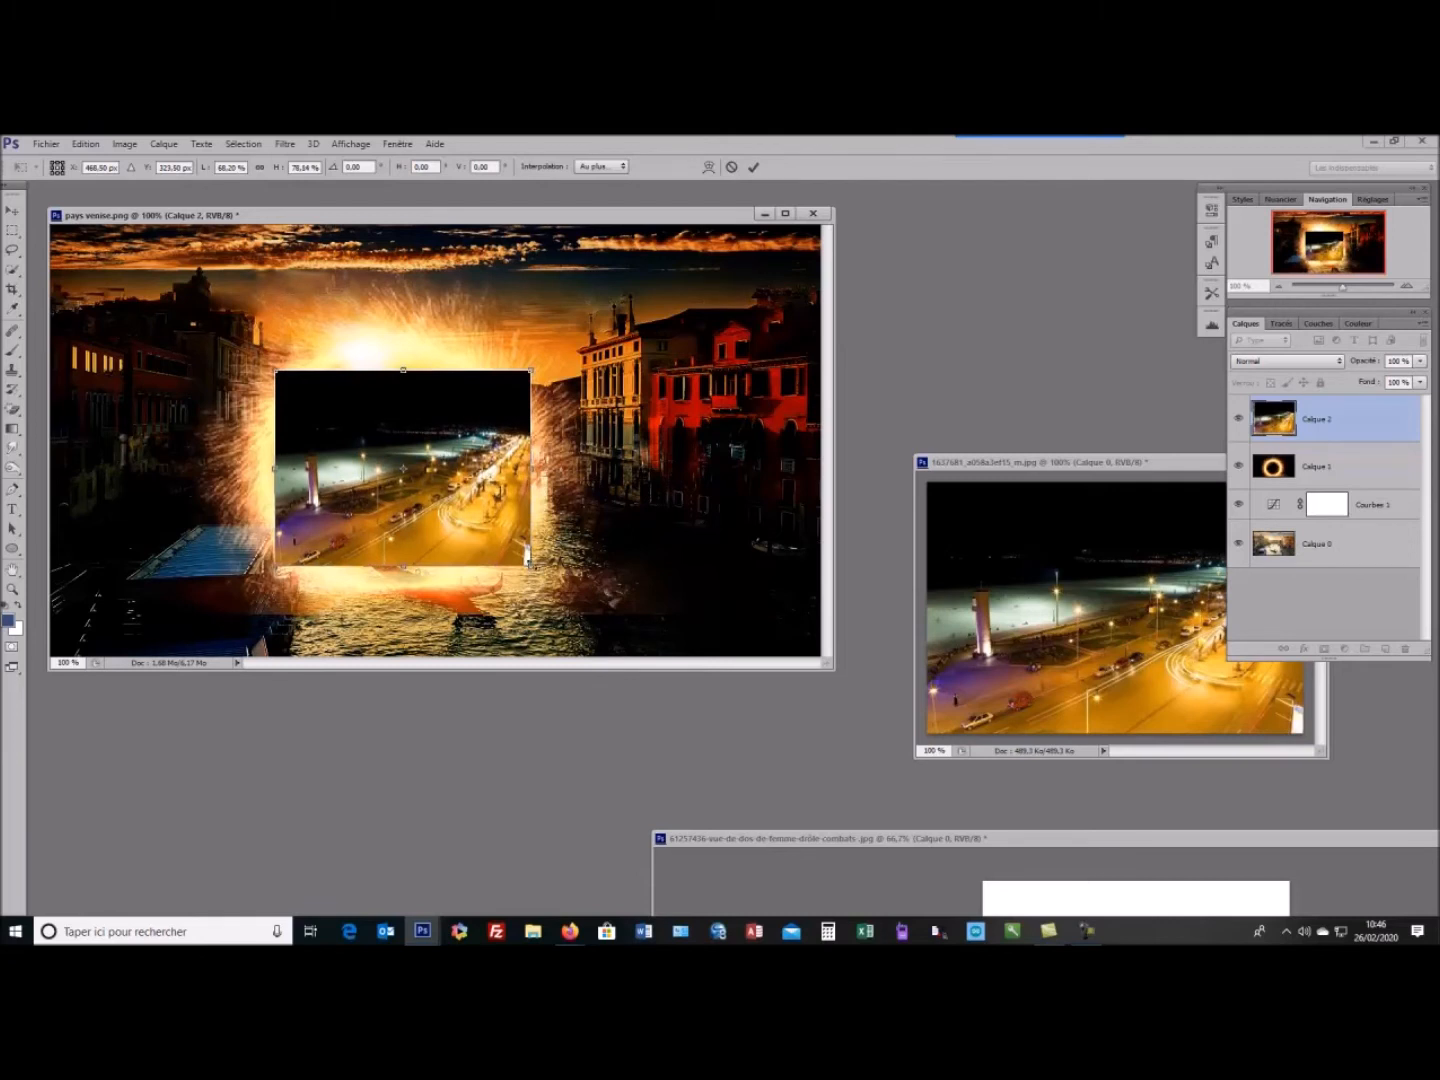
pyautogui.moveTo(528, 560); pyautogui.dragTo(531, 564)
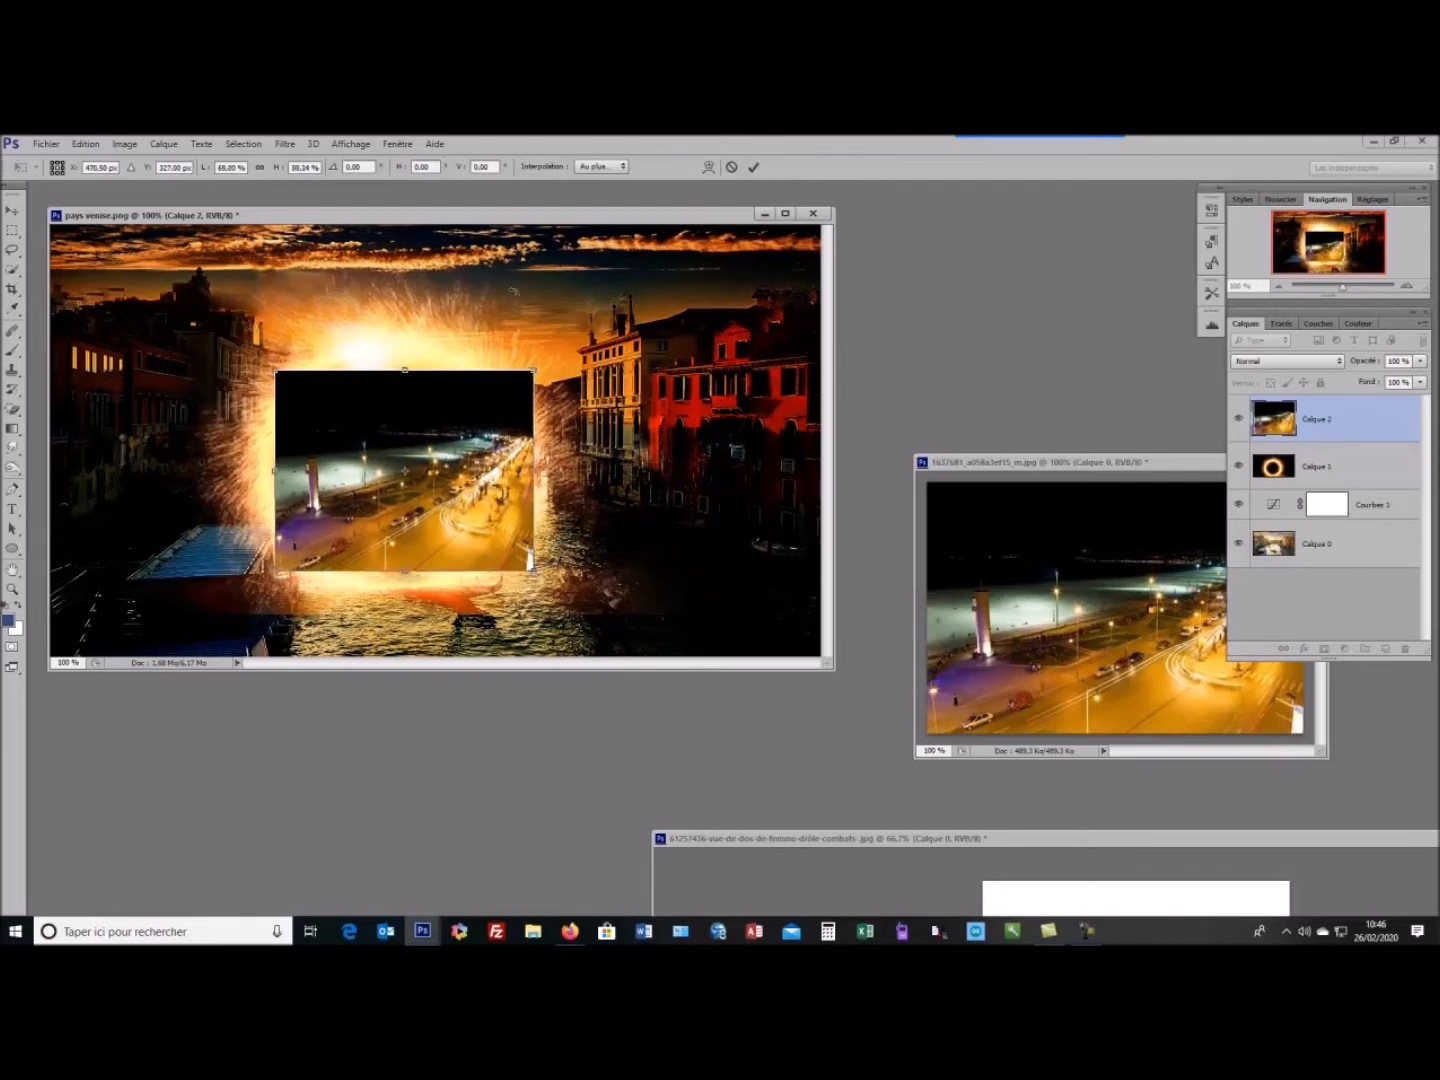
pyautogui.click(754, 167)
pyautogui.press('b')
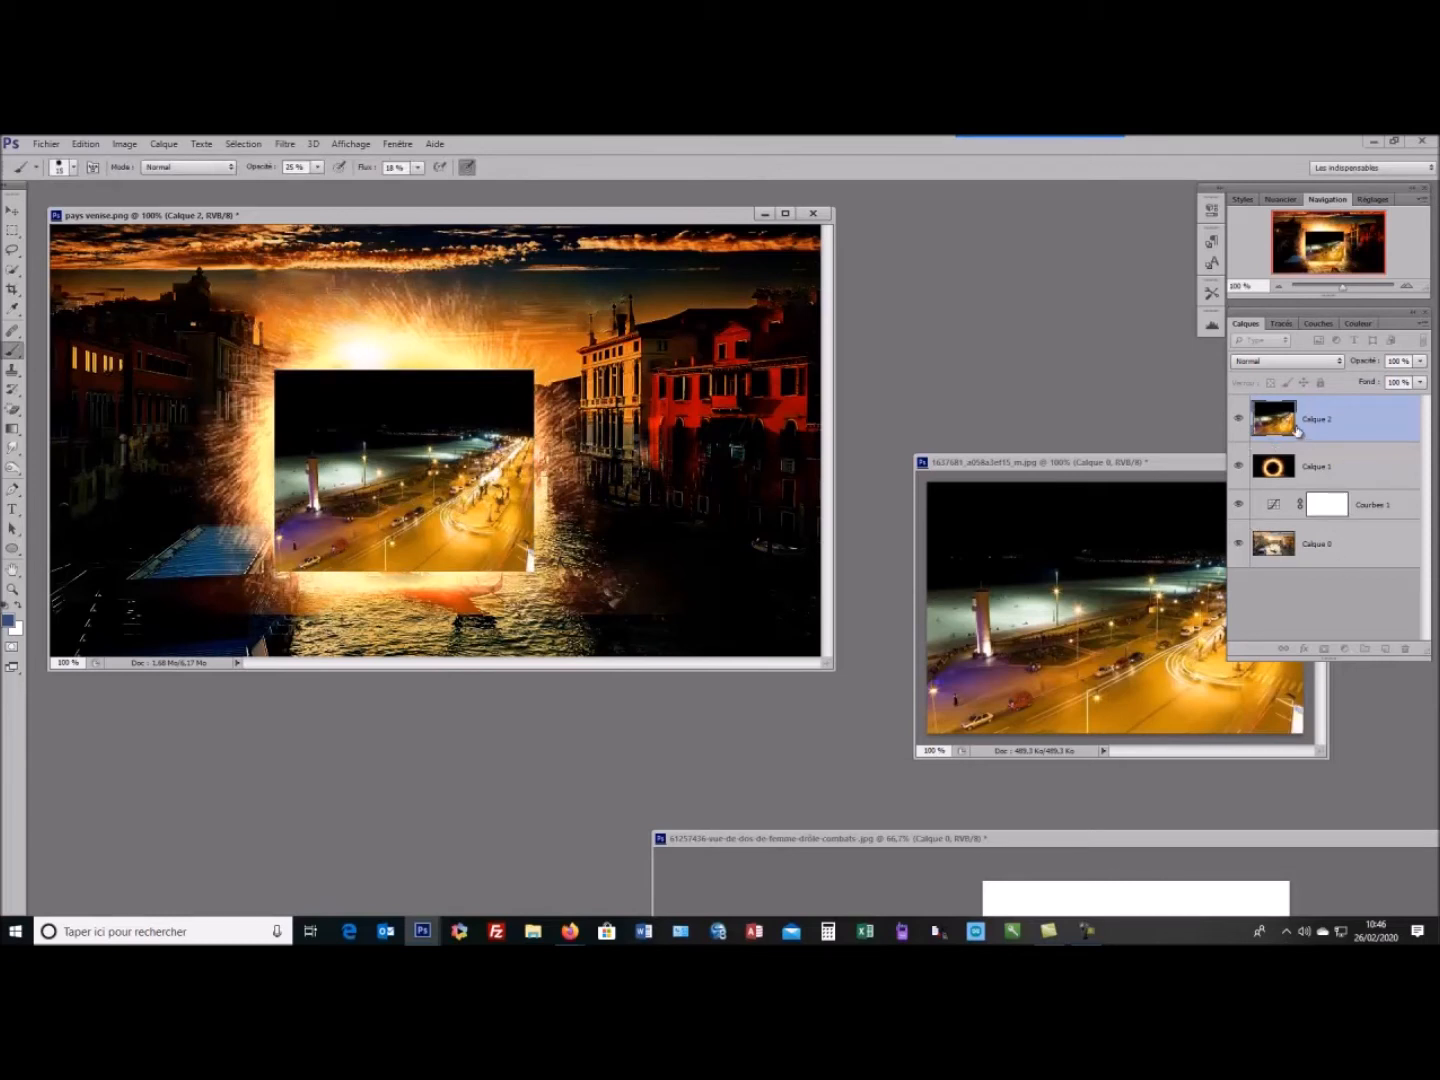
# Try the Superposition blend mode and a white layer mask on Calque 2, undoing each
pyautogui.click(1340, 362)
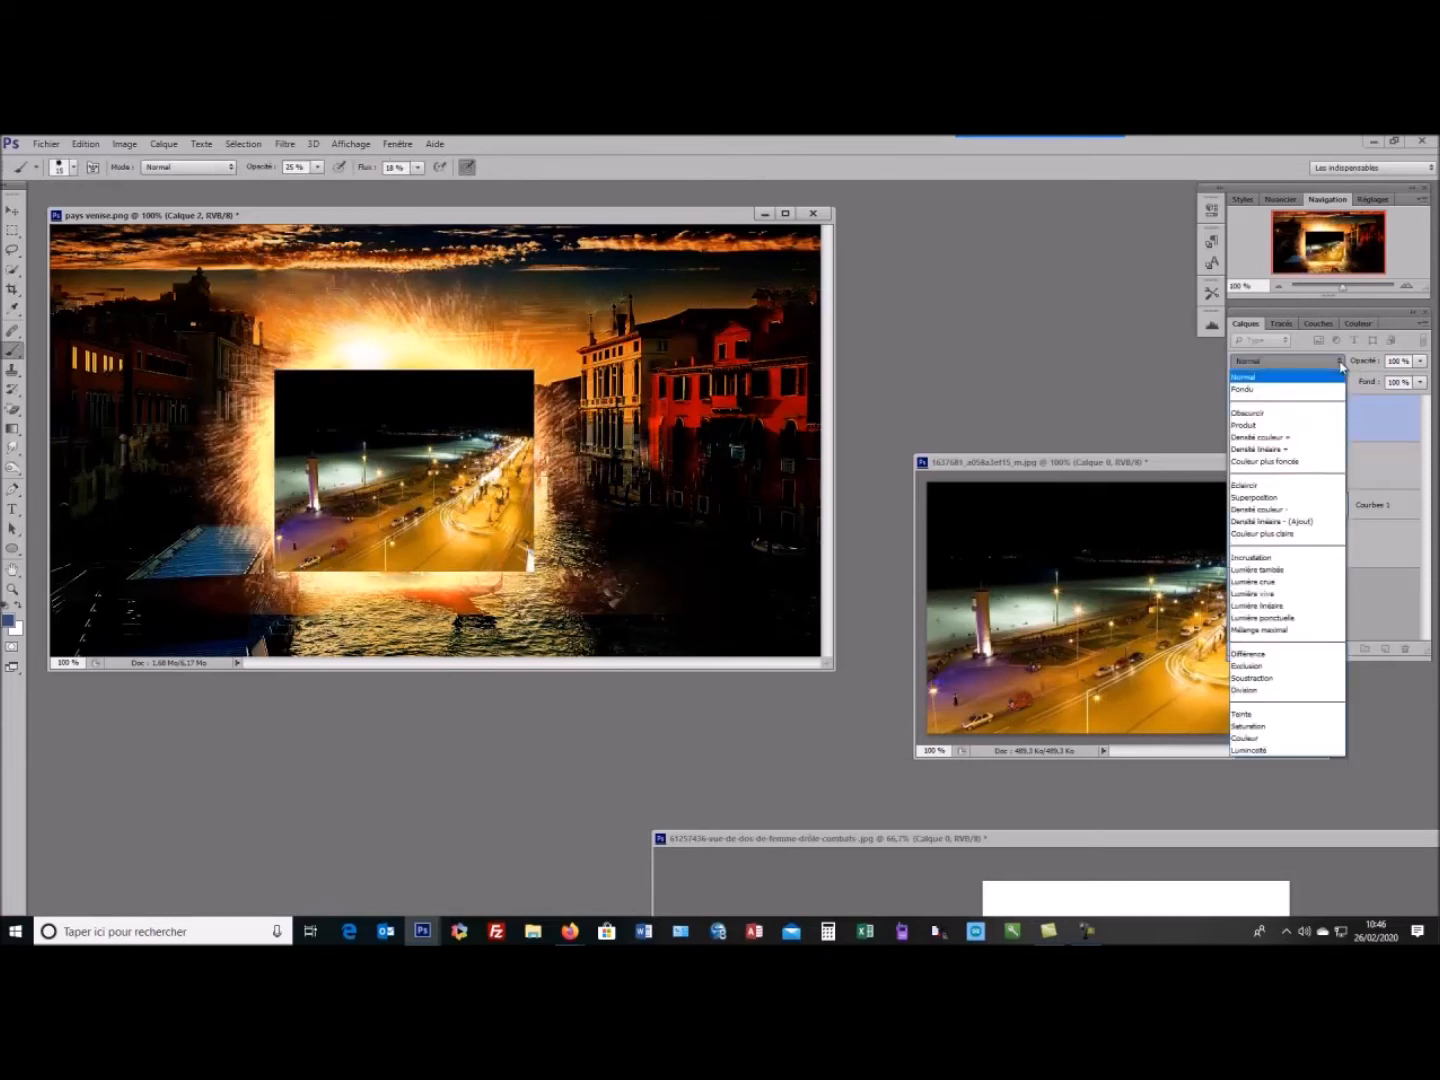
pyautogui.click(1275, 498)
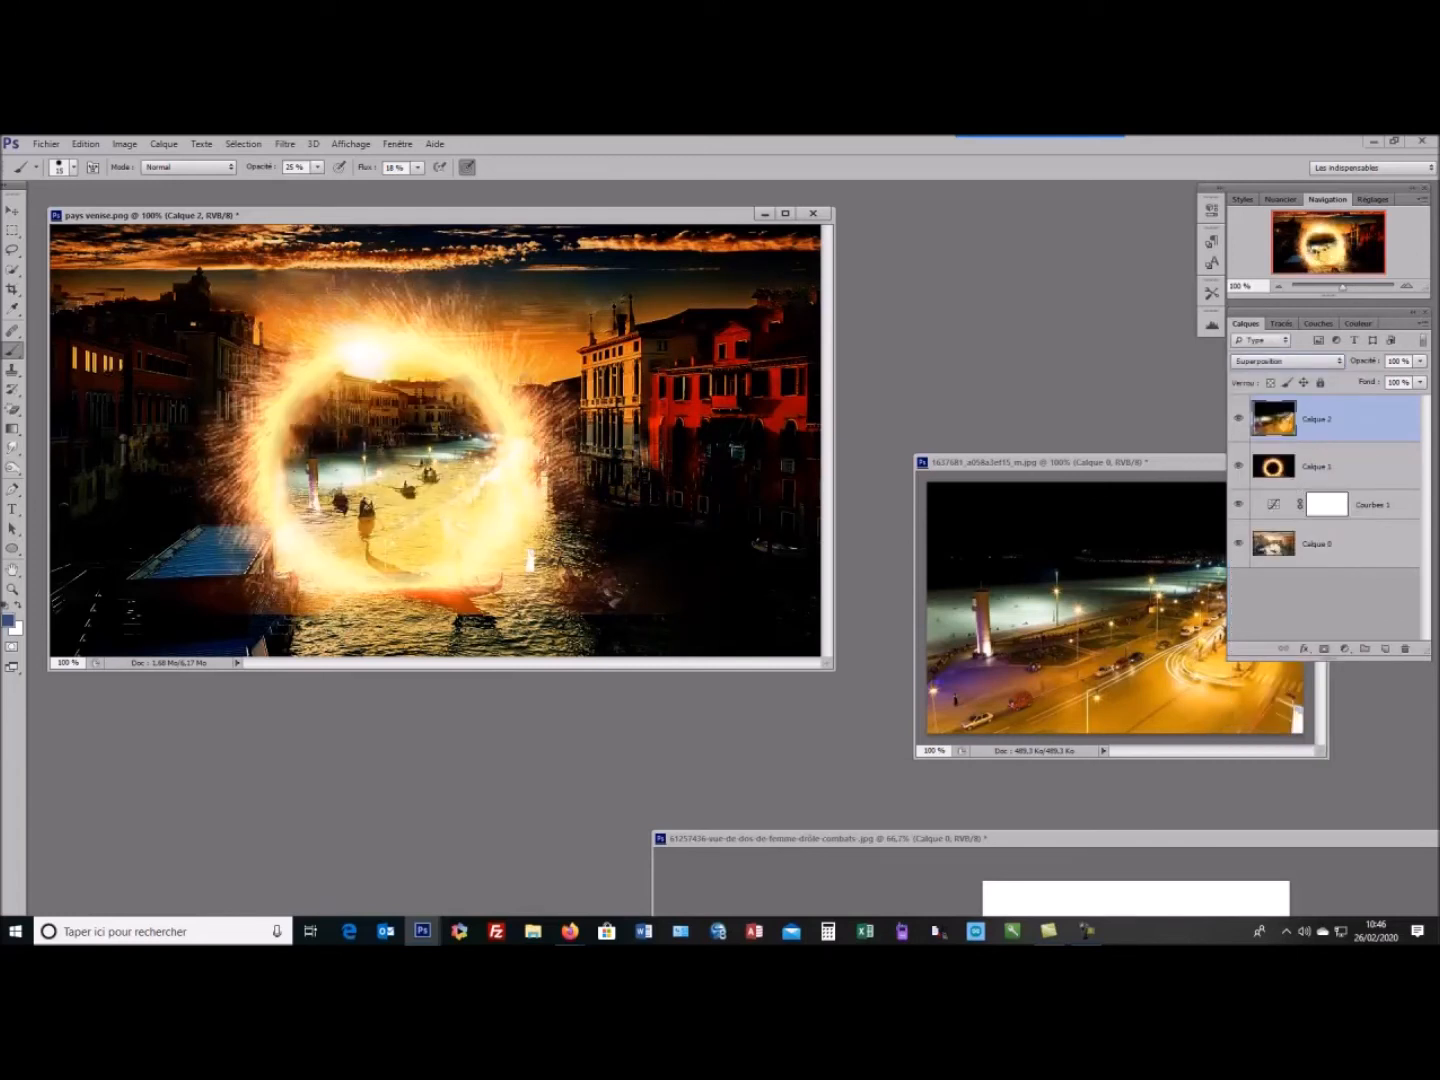
pyautogui.hotkey('ctrl', 'z')
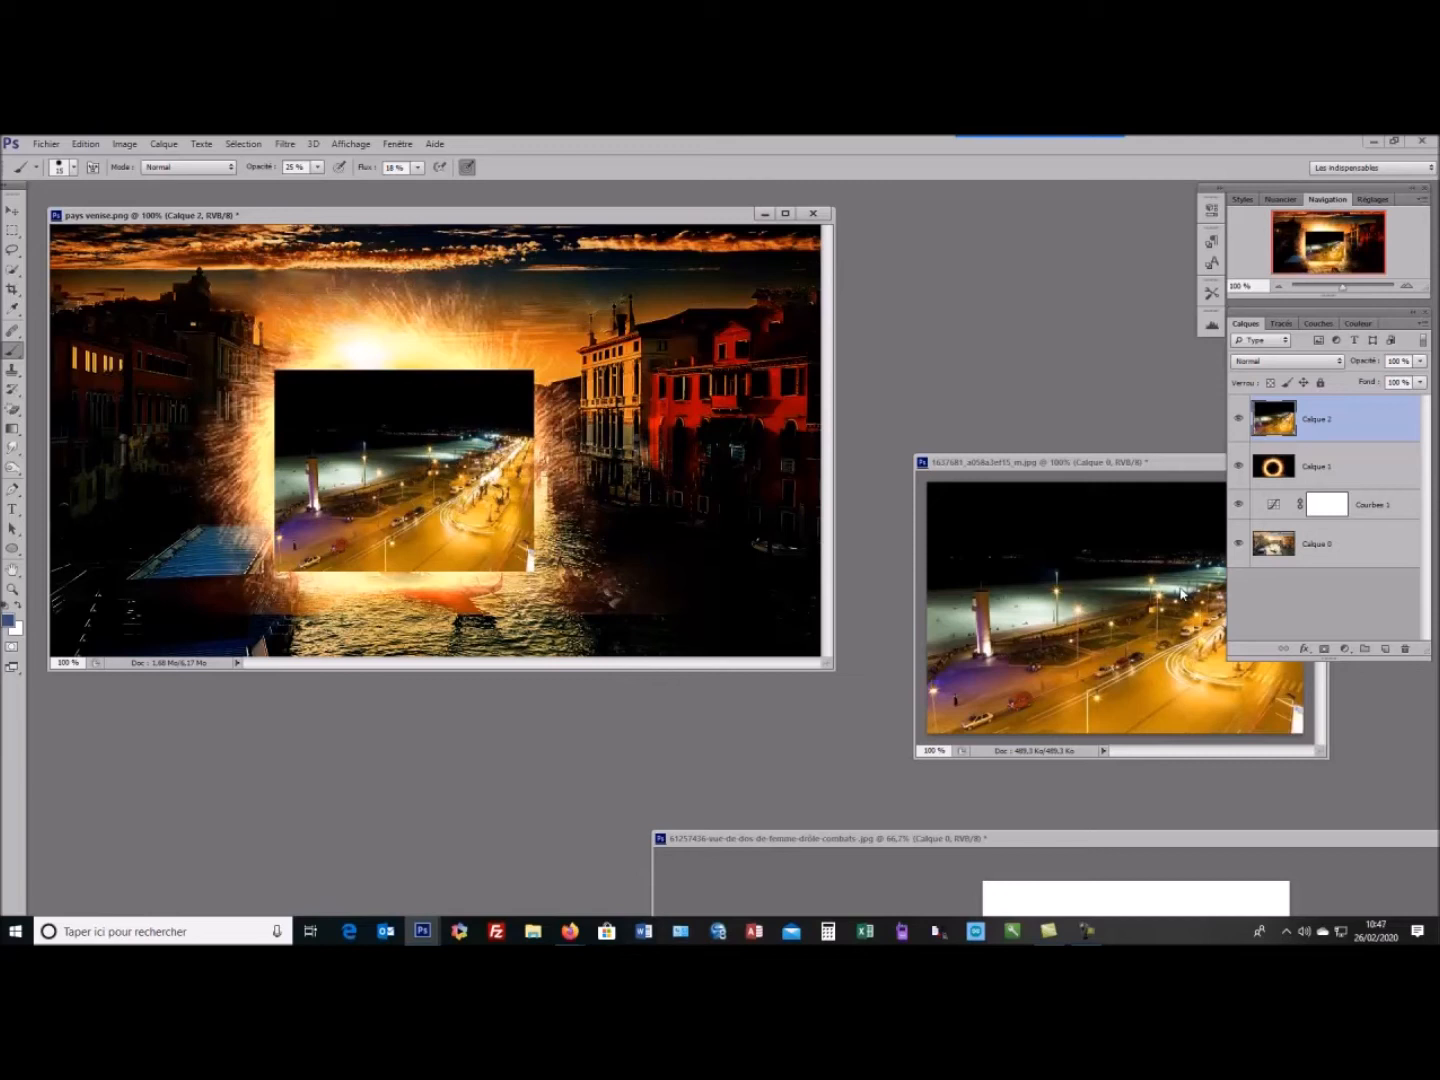
pyautogui.click(1325, 650)
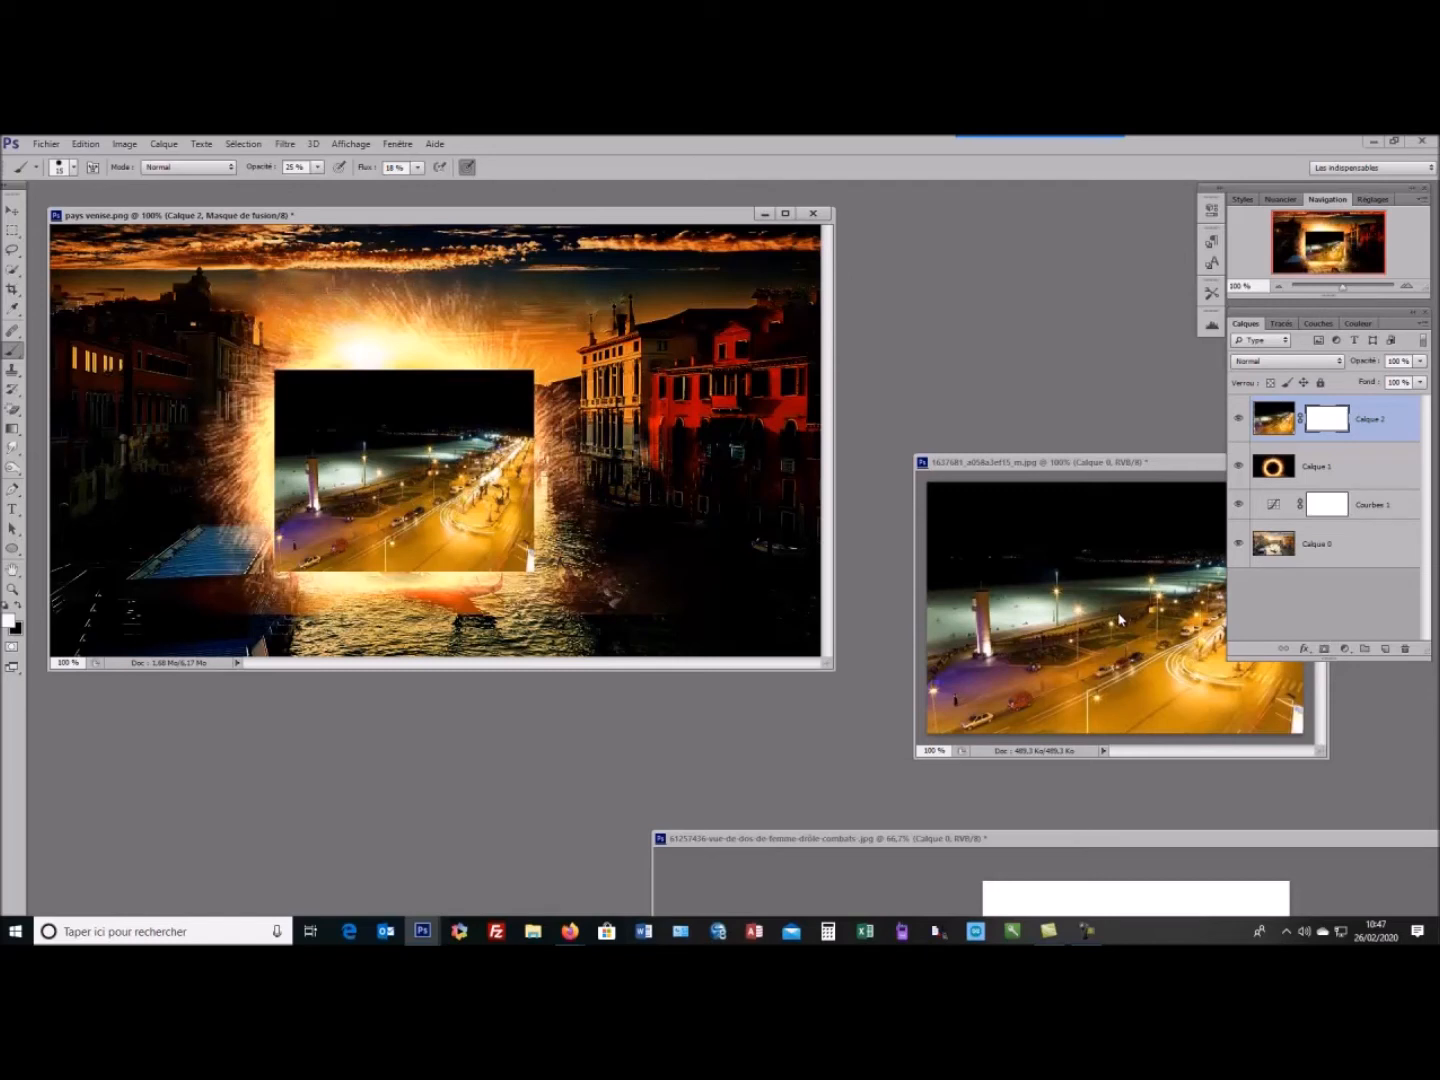
pyautogui.hotkey('ctrl', 'z')
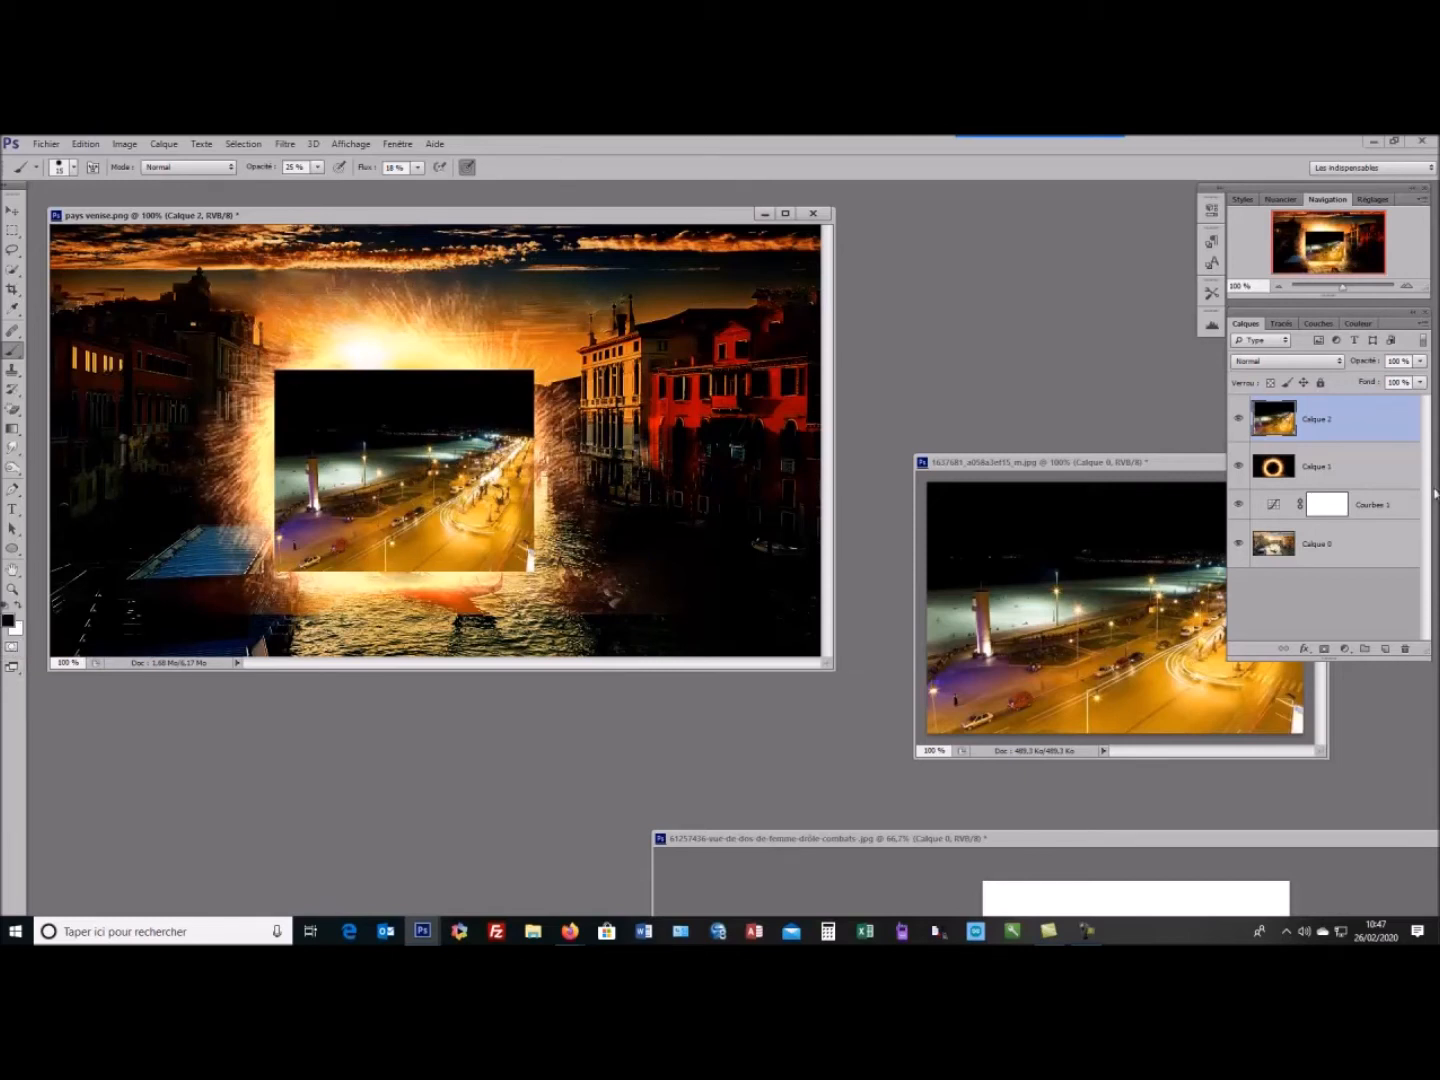
# Add a black layer mask to Calque 2 and paint white inside the fire ring with an enlarged brush at 25% opacity
pyautogui.keyDown('alt'); pyautogui.click(1325, 650); pyautogui.keyUp('alt')
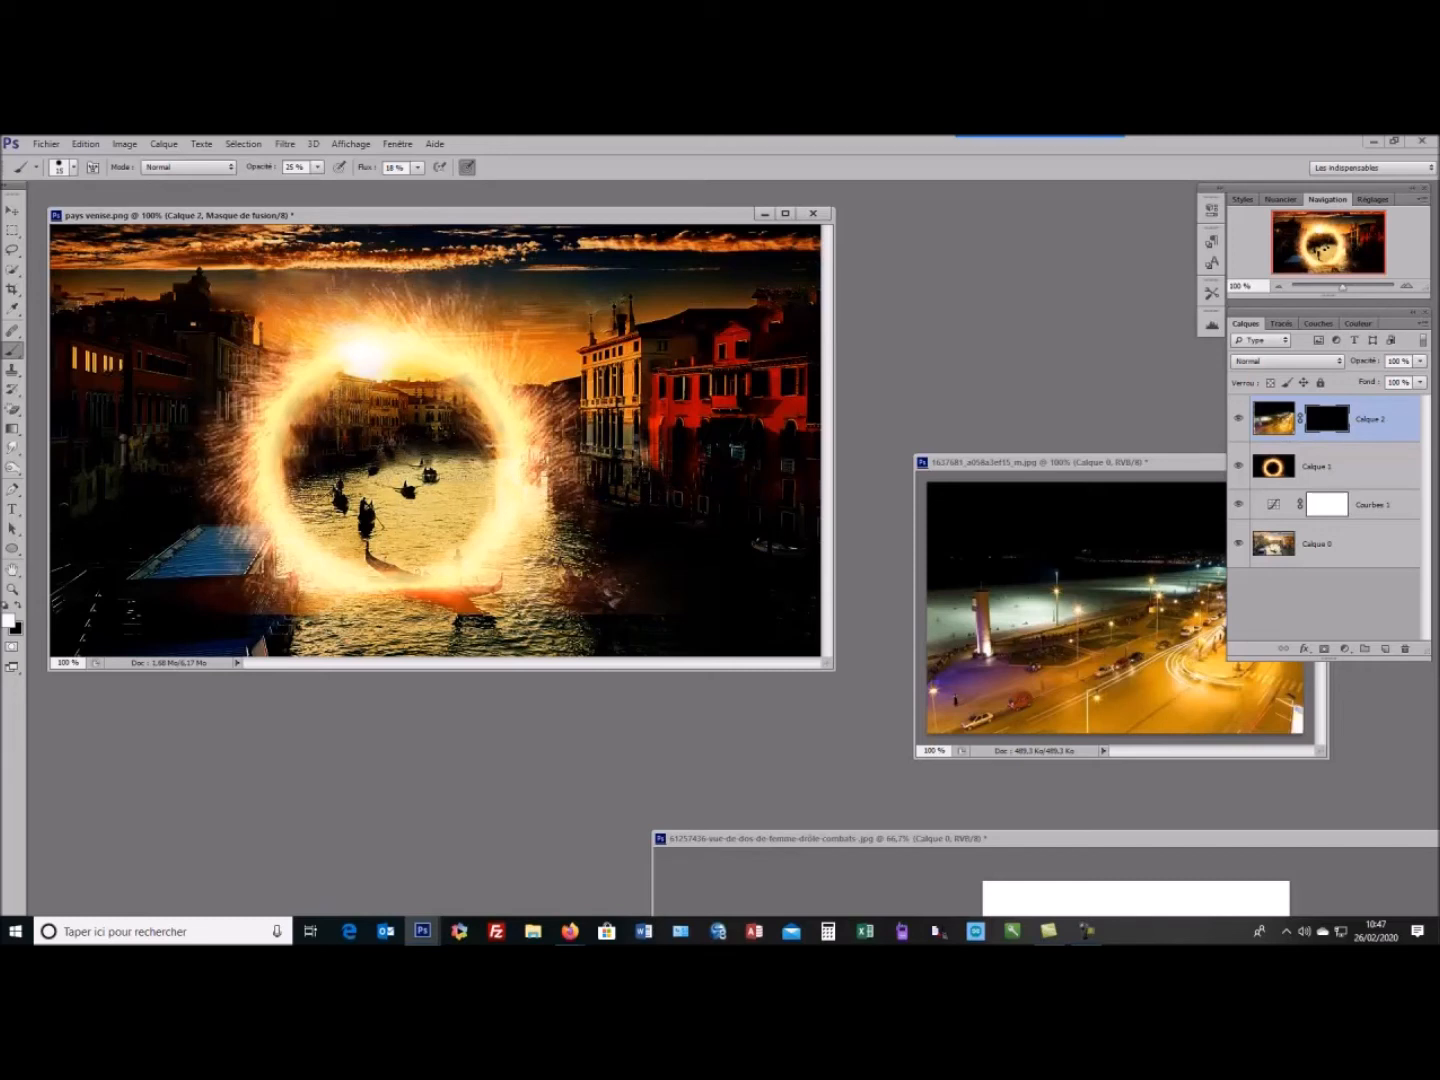
pyautogui.moveTo(314, 401); pyautogui.dragTo(326, 446)
pyautogui.click(74, 168)
pyautogui.click(85, 214)
pyautogui.click(366, 441)
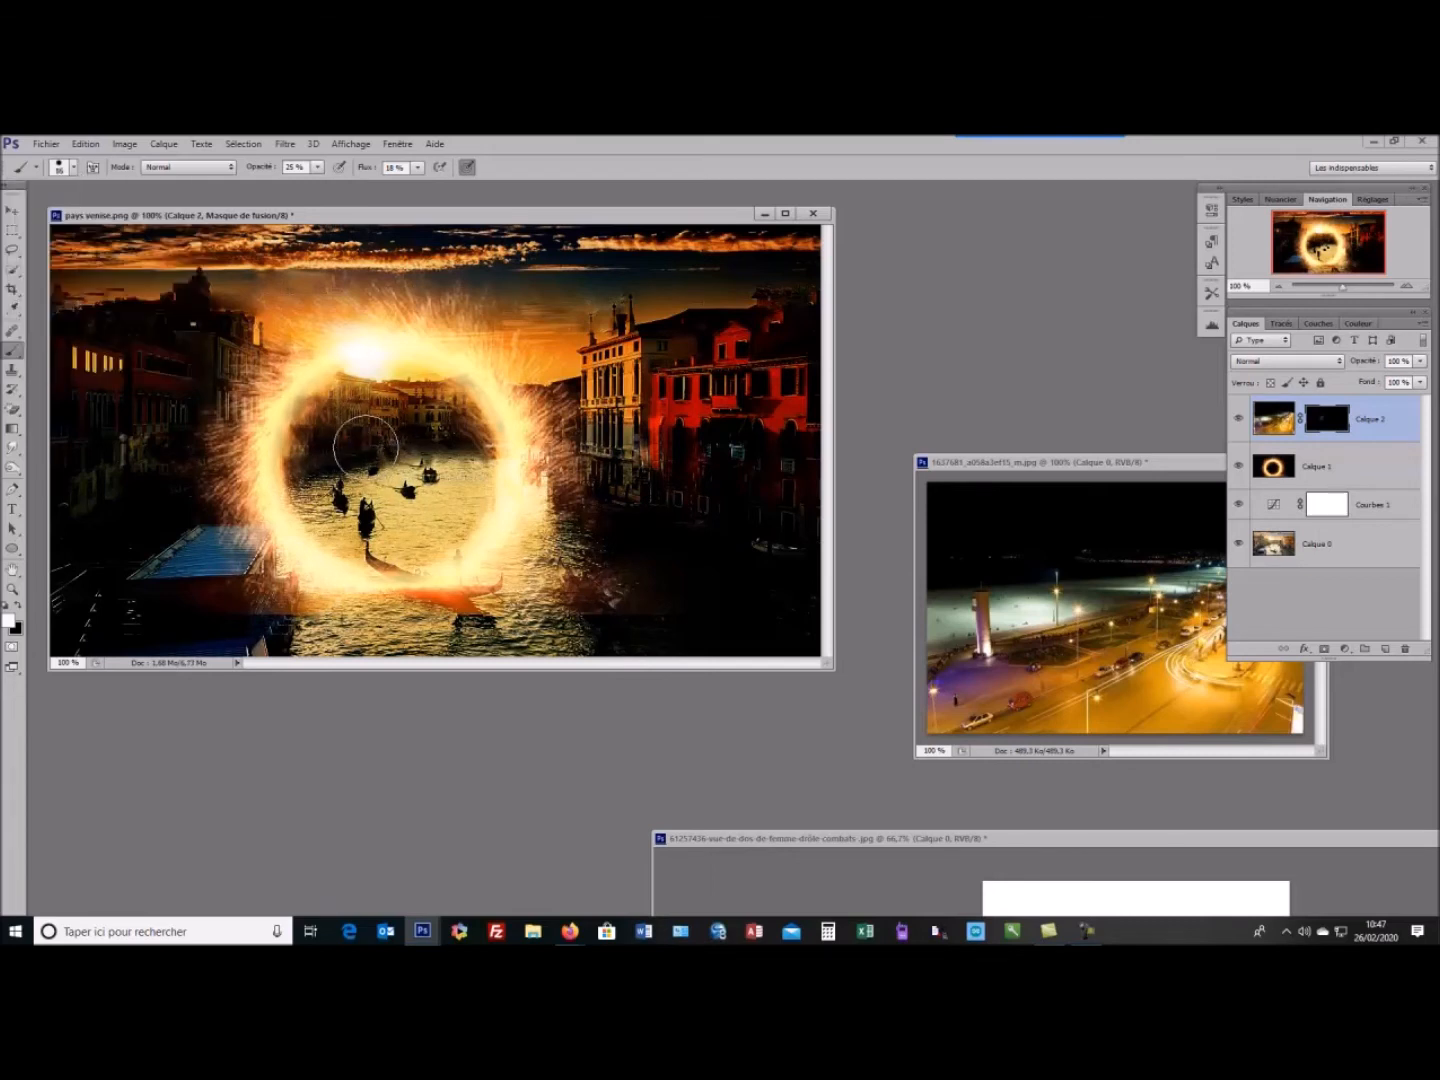
pyautogui.moveTo(338, 459)
pyautogui.mouseDown()
pyautogui.moveTo(328, 425)
pyautogui.moveTo(347, 419)
pyautogui.moveTo(331, 450)
pyautogui.moveTo(350, 392)
pyautogui.moveTo(344, 452)
pyautogui.moveTo(314, 472)
pyautogui.moveTo(374, 447)
pyautogui.moveTo(424, 499)
pyautogui.moveTo(445, 464)
pyautogui.moveTo(462, 489)
pyautogui.moveTo(424, 512)
pyautogui.moveTo(409, 443)
pyautogui.moveTo(386, 444)
pyautogui.moveTo(432, 424)
pyautogui.moveTo(391, 475)
pyautogui.moveTo(380, 380)
pyautogui.moveTo(354, 467)
pyautogui.mouseUp()
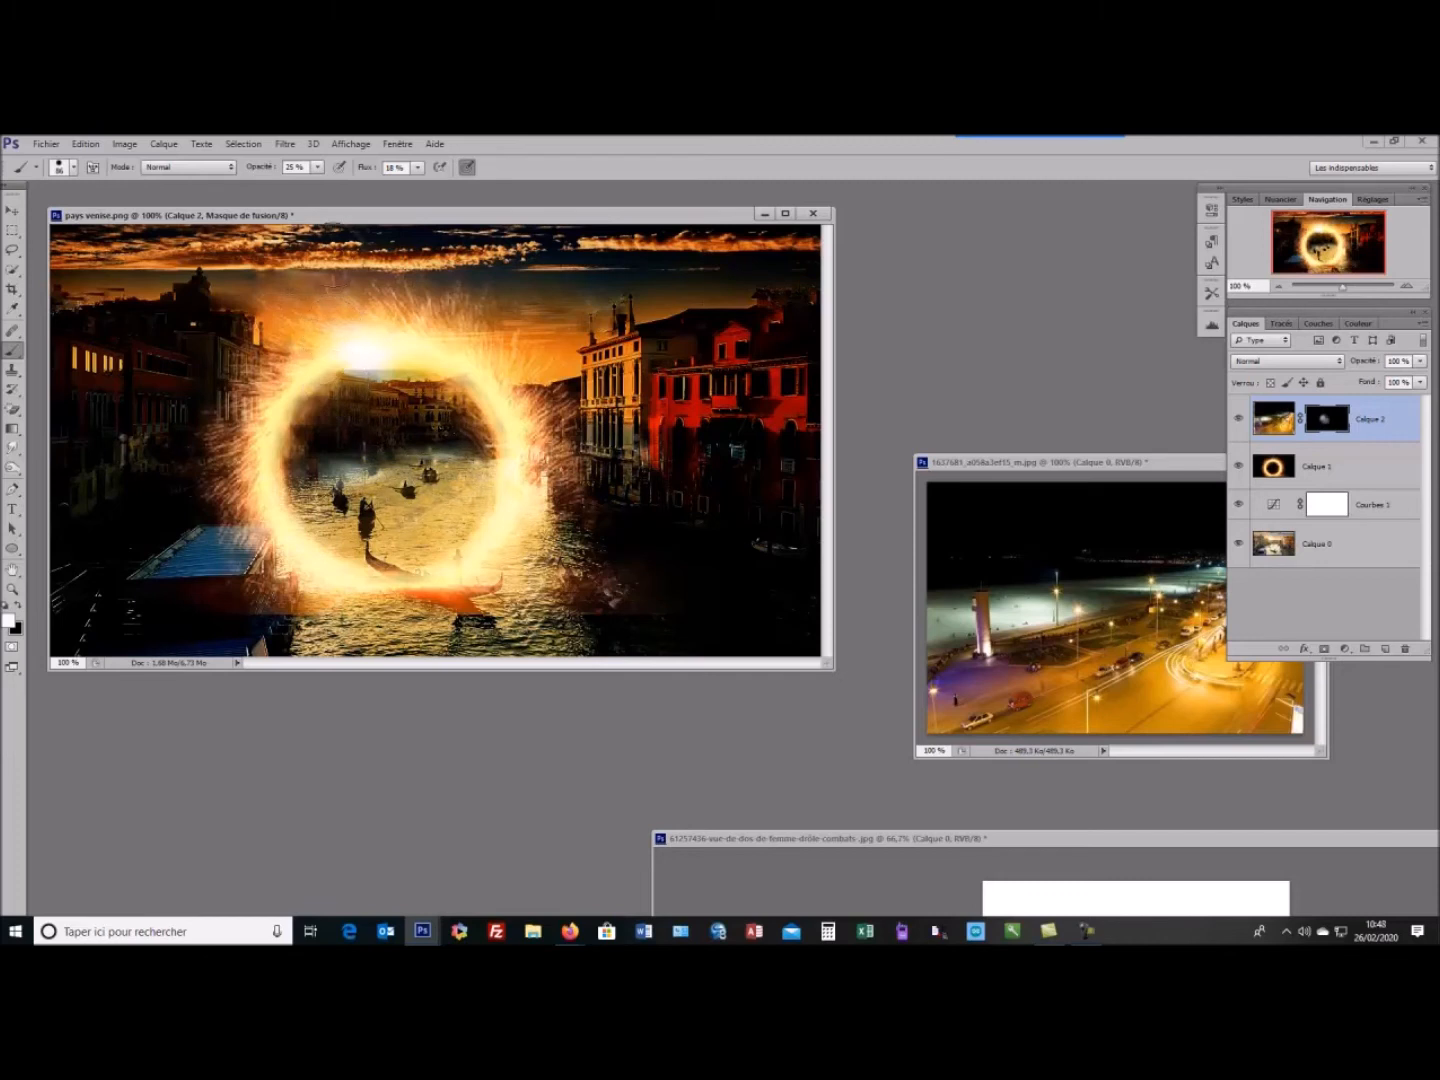
# Raise the brush opacity to 62% and paint Calque 2's mask white to reveal the night road inside the fire ring
pyautogui.click(319, 167)
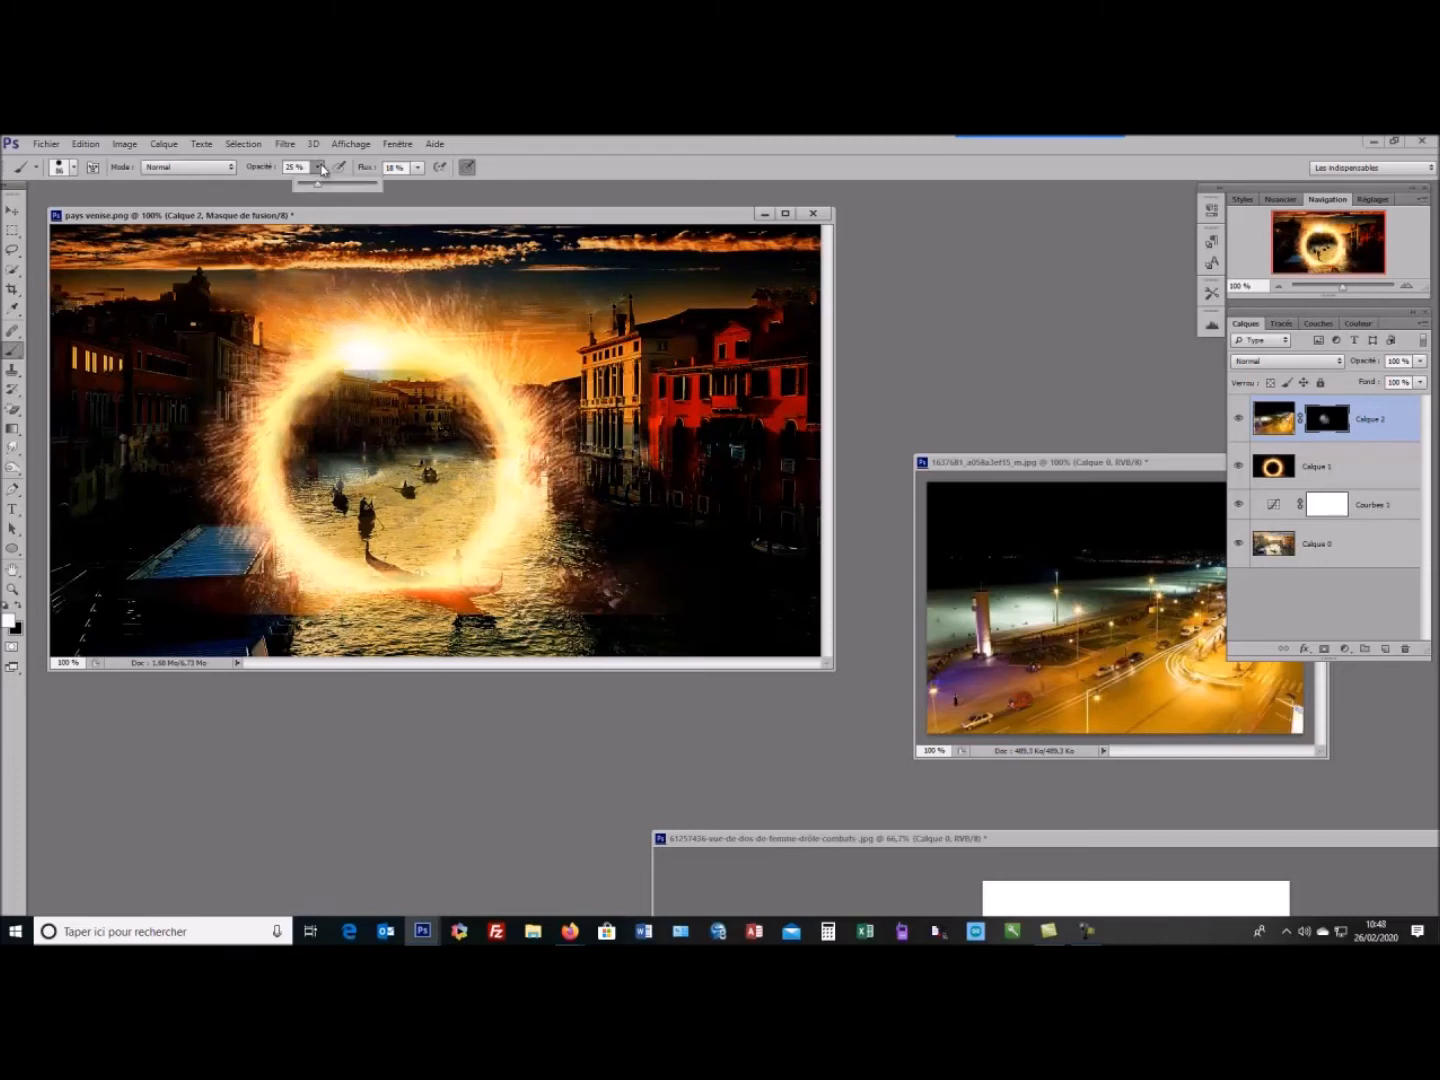
pyautogui.moveTo(324, 187); pyautogui.dragTo(345, 187)
pyautogui.click(410, 450)
pyautogui.moveTo(402, 473)
pyautogui.mouseDown()
pyautogui.moveTo(442, 472)
pyautogui.moveTo(369, 427)
pyautogui.moveTo(359, 477)
pyautogui.moveTo(421, 462)
pyautogui.moveTo(381, 421)
pyautogui.moveTo(332, 472)
pyautogui.moveTo(387, 445)
pyautogui.moveTo(361, 413)
pyautogui.moveTo(437, 420)
pyautogui.moveTo(451, 447)
pyautogui.moveTo(432, 492)
pyautogui.moveTo(382, 515)
pyautogui.moveTo(322, 460)
pyautogui.moveTo(325, 492)
pyautogui.moveTo(357, 522)
pyautogui.moveTo(389, 527)
pyautogui.moveTo(425, 503)
pyautogui.moveTo(411, 421)
pyautogui.moveTo(361, 407)
pyautogui.moveTo(320, 437)
pyautogui.moveTo(331, 405)
pyautogui.moveTo(353, 390)
pyautogui.moveTo(319, 444)
pyautogui.moveTo(316, 485)
pyautogui.moveTo(337, 525)
pyautogui.moveTo(410, 535)
pyautogui.moveTo(467, 519)
pyautogui.moveTo(459, 447)
pyautogui.moveTo(385, 417)
pyautogui.moveTo(395, 405)
pyautogui.moveTo(439, 417)
pyautogui.moveTo(460, 447)
pyautogui.moveTo(434, 406)
pyautogui.moveTo(463, 460)
pyautogui.moveTo(444, 407)
pyautogui.moveTo(411, 403)
pyautogui.moveTo(445, 420)
pyautogui.moveTo(457, 503)
pyautogui.moveTo(461, 459)
pyautogui.moveTo(467, 485)
pyautogui.moveTo(458, 522)
pyautogui.moveTo(432, 540)
pyautogui.moveTo(420, 535)
pyautogui.moveTo(456, 511)
pyautogui.moveTo(435, 537)
pyautogui.moveTo(330, 510)
pyautogui.moveTo(353, 486)
pyautogui.moveTo(307, 505)
pyautogui.moveTo(345, 545)
pyautogui.moveTo(390, 540)
pyautogui.moveTo(355, 395)
pyautogui.moveTo(445, 415)
pyautogui.moveTo(470, 462)
pyautogui.moveTo(462, 538)
pyautogui.moveTo(440, 545)
pyautogui.moveTo(375, 510)
pyautogui.moveTo(325, 450)
pyautogui.moveTo(366, 515)
pyautogui.moveTo(393, 524)
pyautogui.moveTo(415, 490)
pyautogui.moveTo(378, 515)
pyautogui.moveTo(385, 545)
pyautogui.moveTo(334, 418)
pyautogui.moveTo(405, 402)
pyautogui.moveTo(377, 395)
pyautogui.moveTo(395, 408)
pyautogui.moveTo(378, 500)
pyautogui.moveTo(338, 527)
pyautogui.moveTo(405, 482)
pyautogui.moveTo(352, 506)
pyautogui.moveTo(347, 541)
pyautogui.mouseUp()
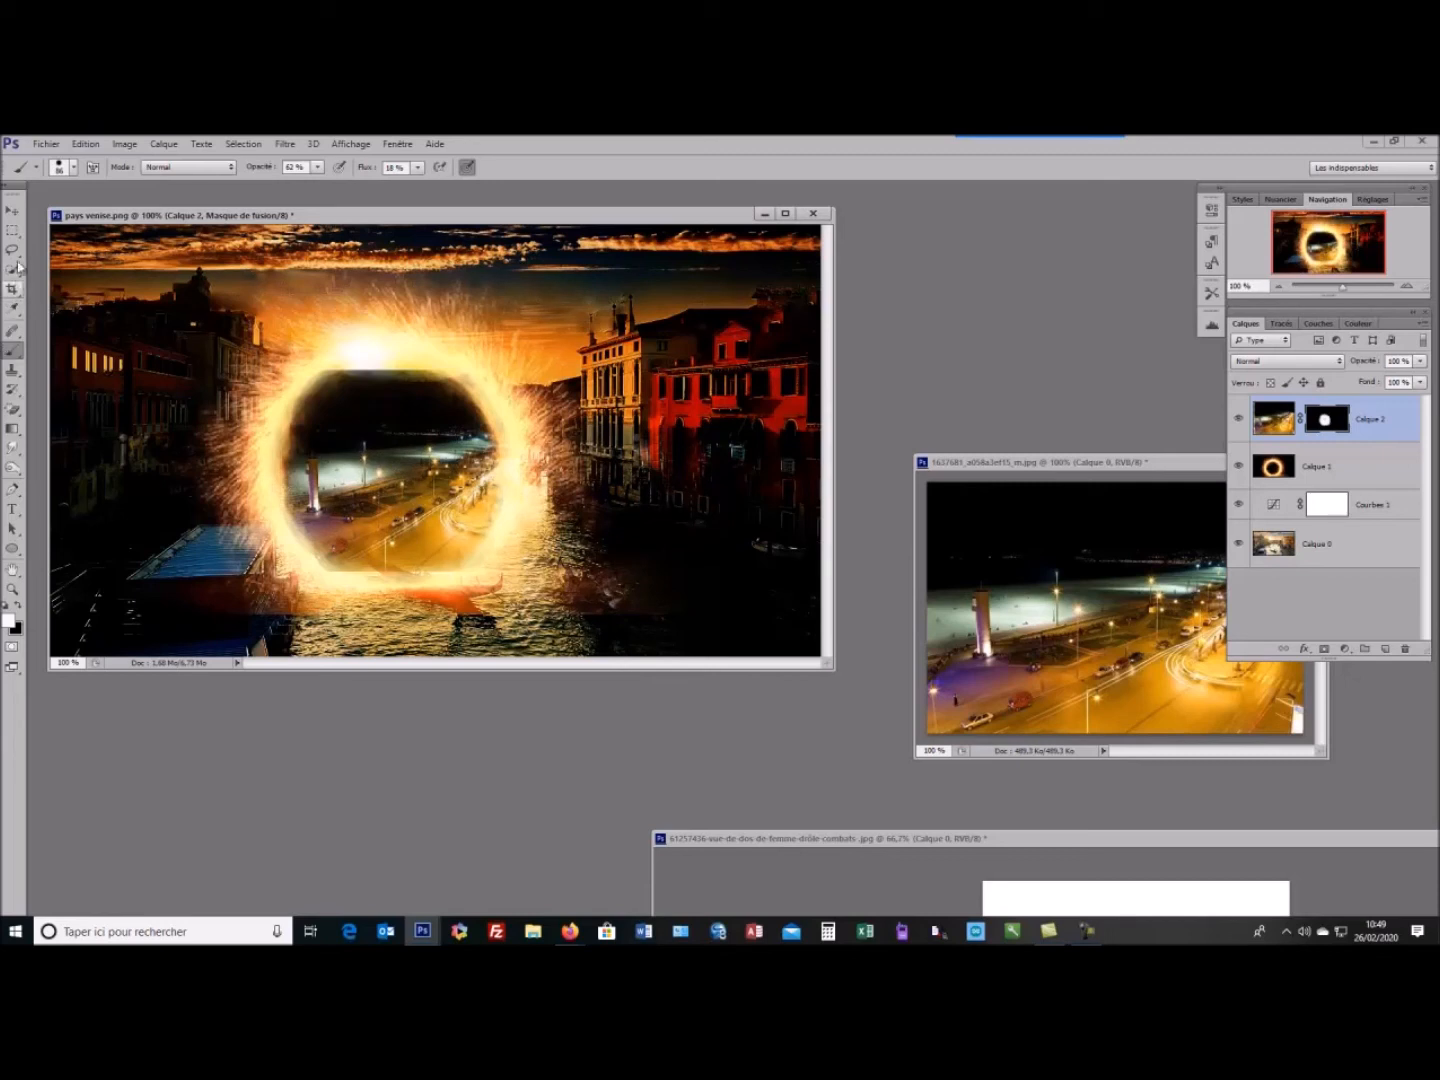
# Bring the woman picture's window into view and shrink it to fit the picture
pyautogui.click(13, 232)
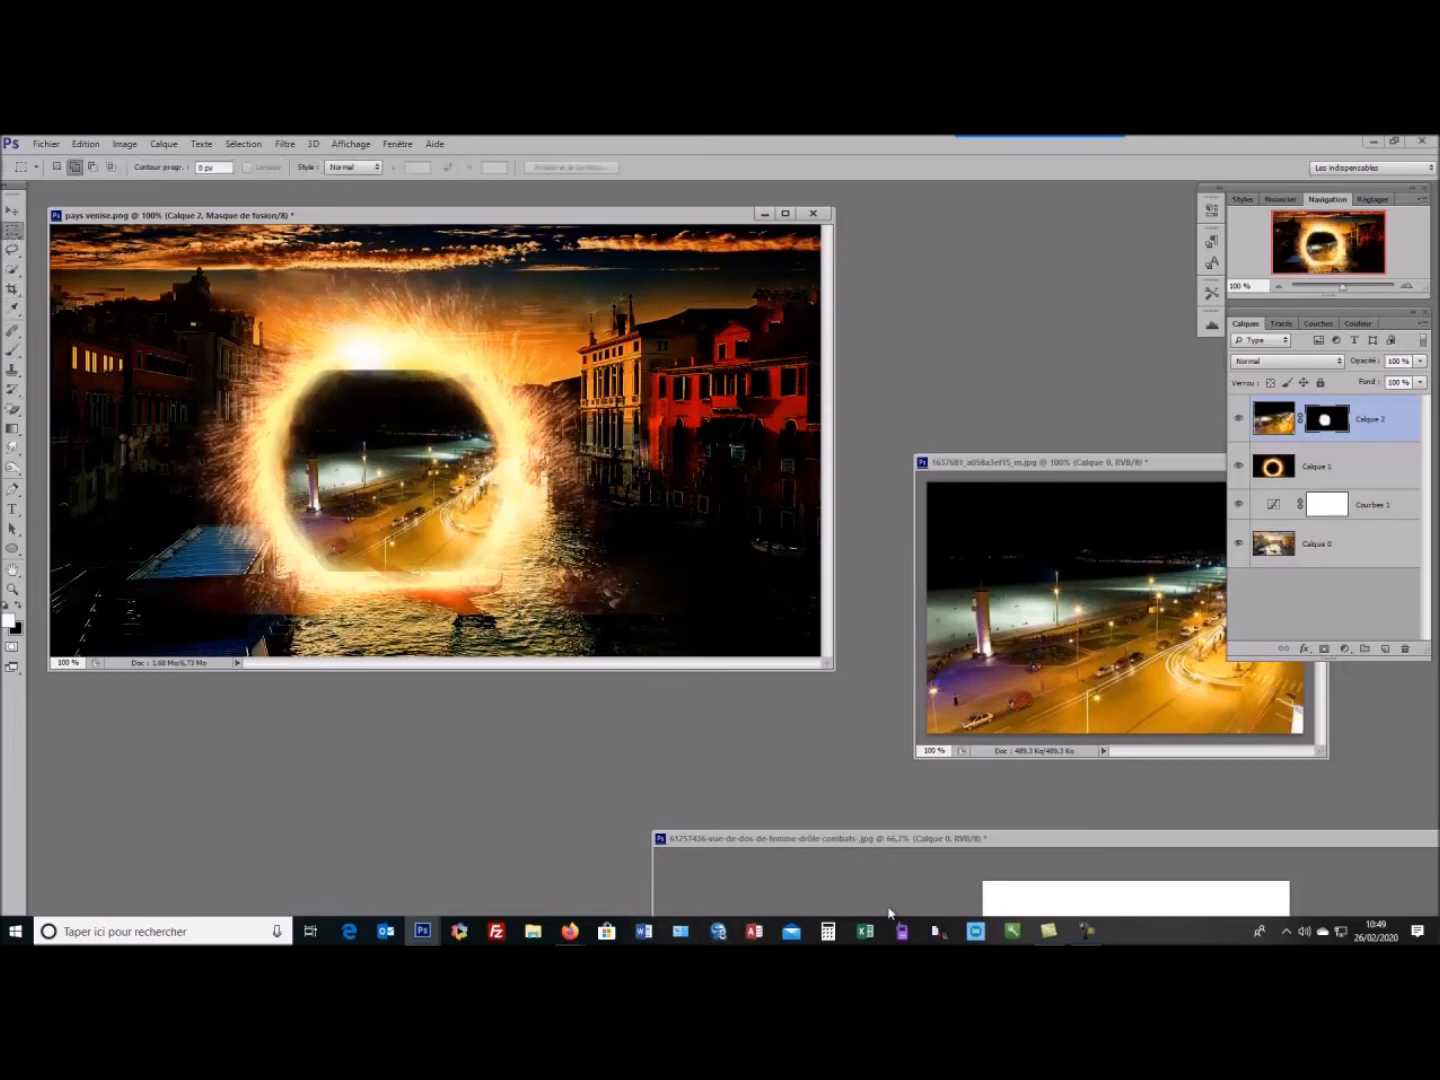
pyautogui.moveTo(991, 842); pyautogui.dragTo(590, 699)
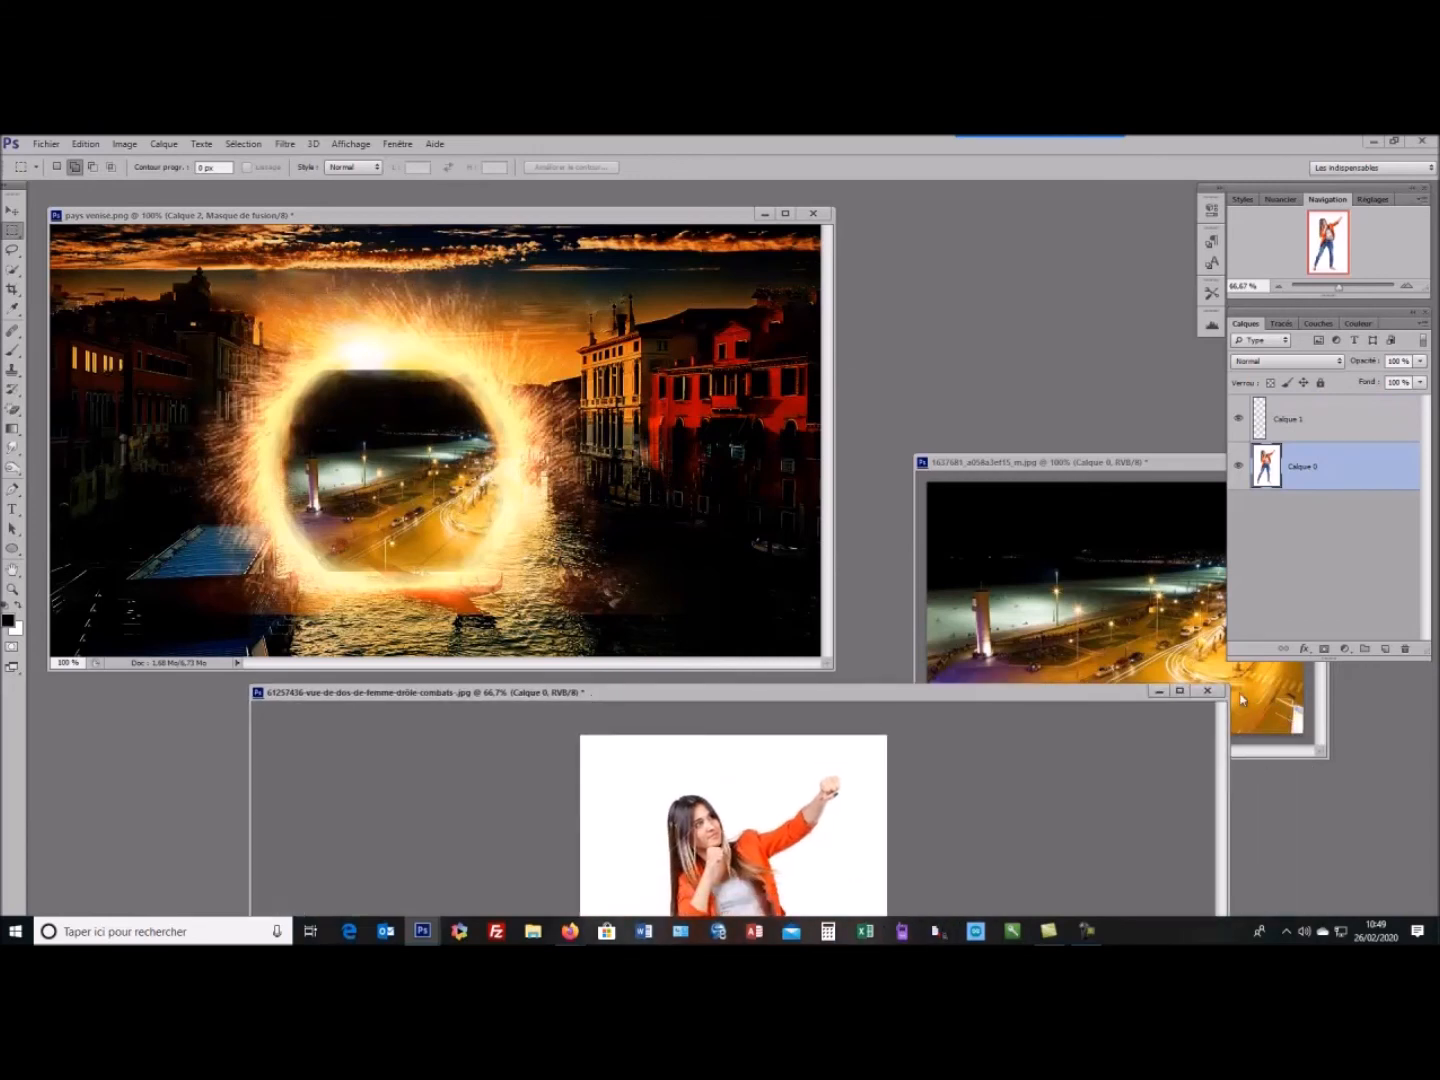
pyautogui.moveTo(1230, 684); pyautogui.dragTo(570, 748)
# Close the night road picture without saving and move the woman picture's window beside the Venice picture
pyautogui.moveTo(1171, 469); pyautogui.dragTo(1038, 672)
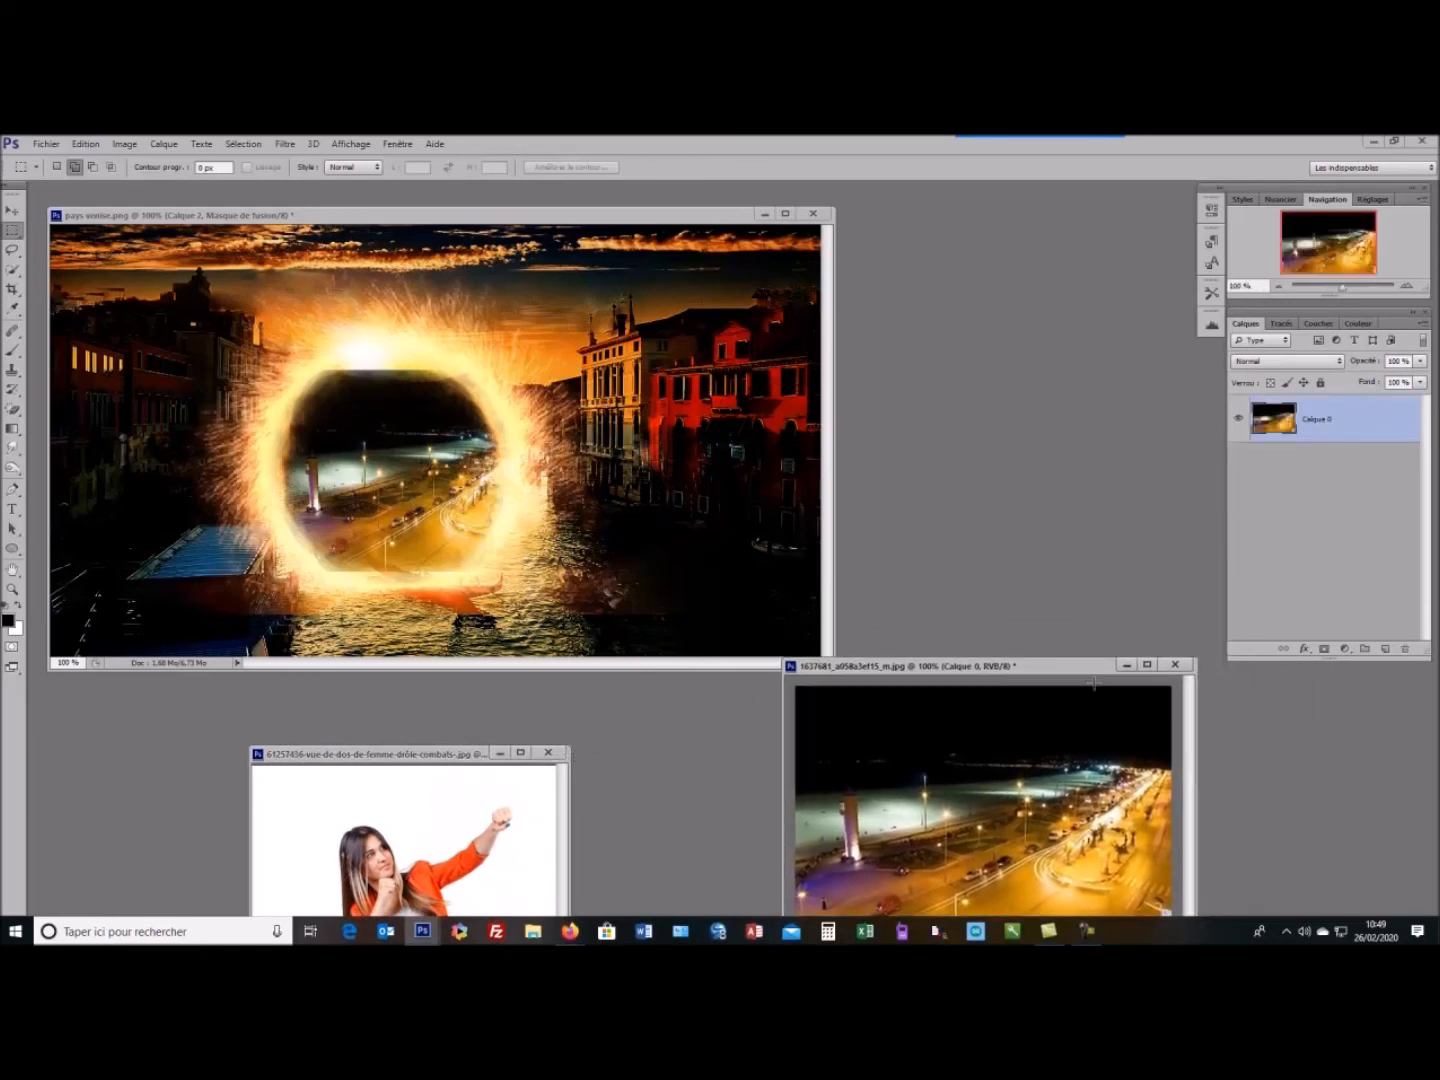
pyautogui.click(1176, 665)
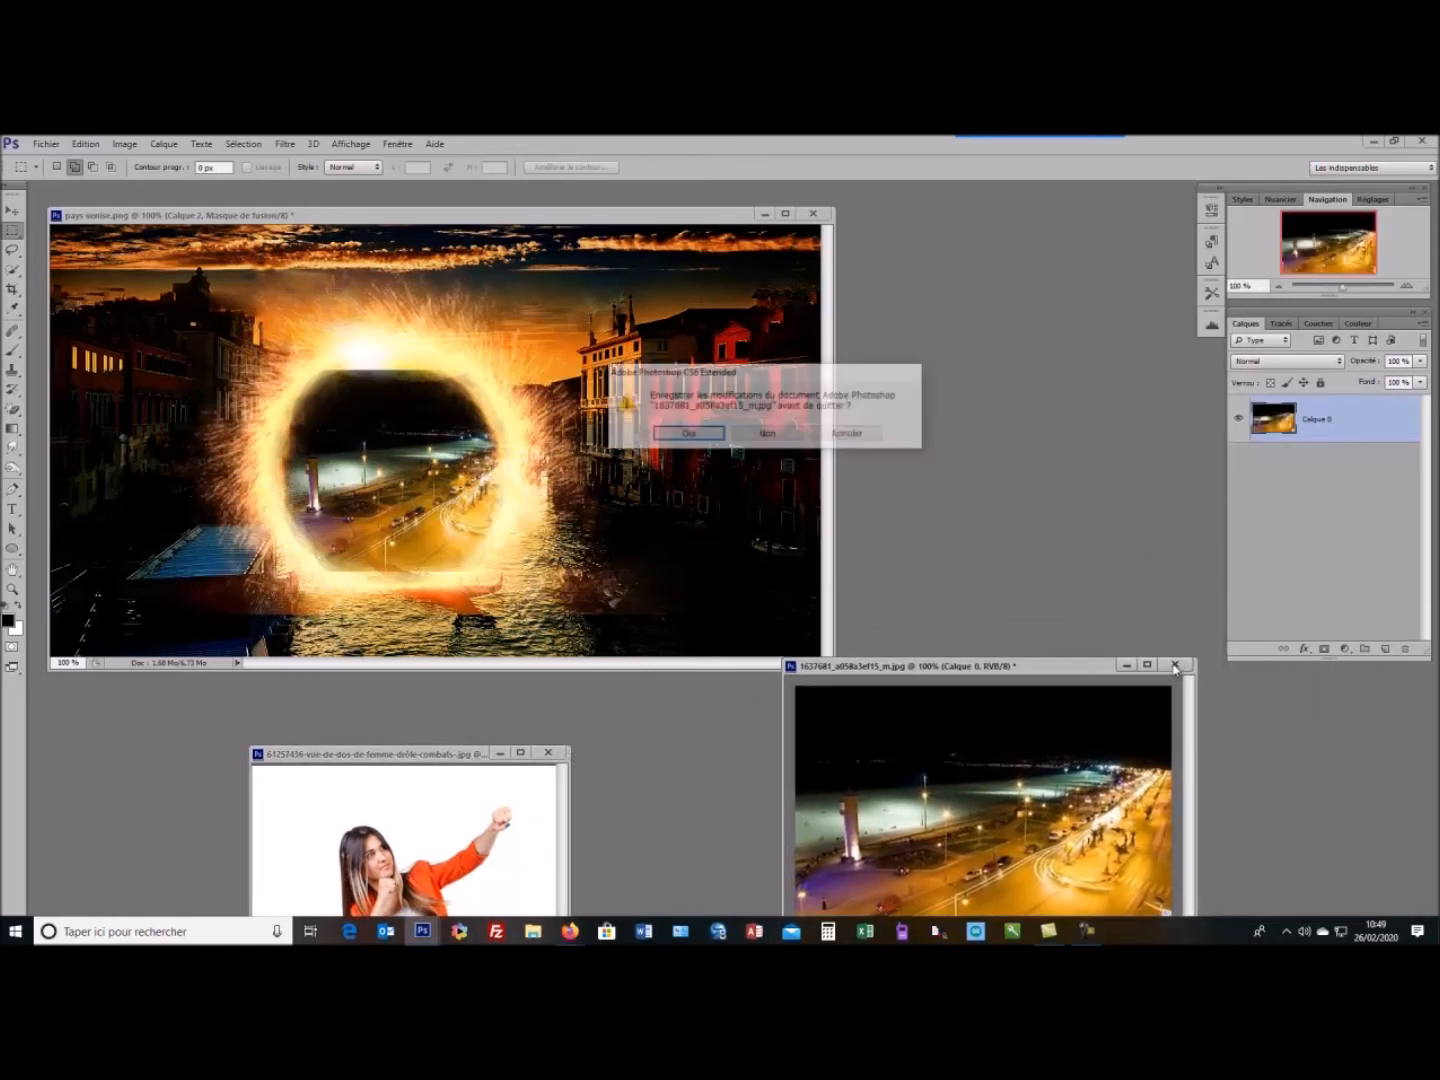
pyautogui.click(789, 443)
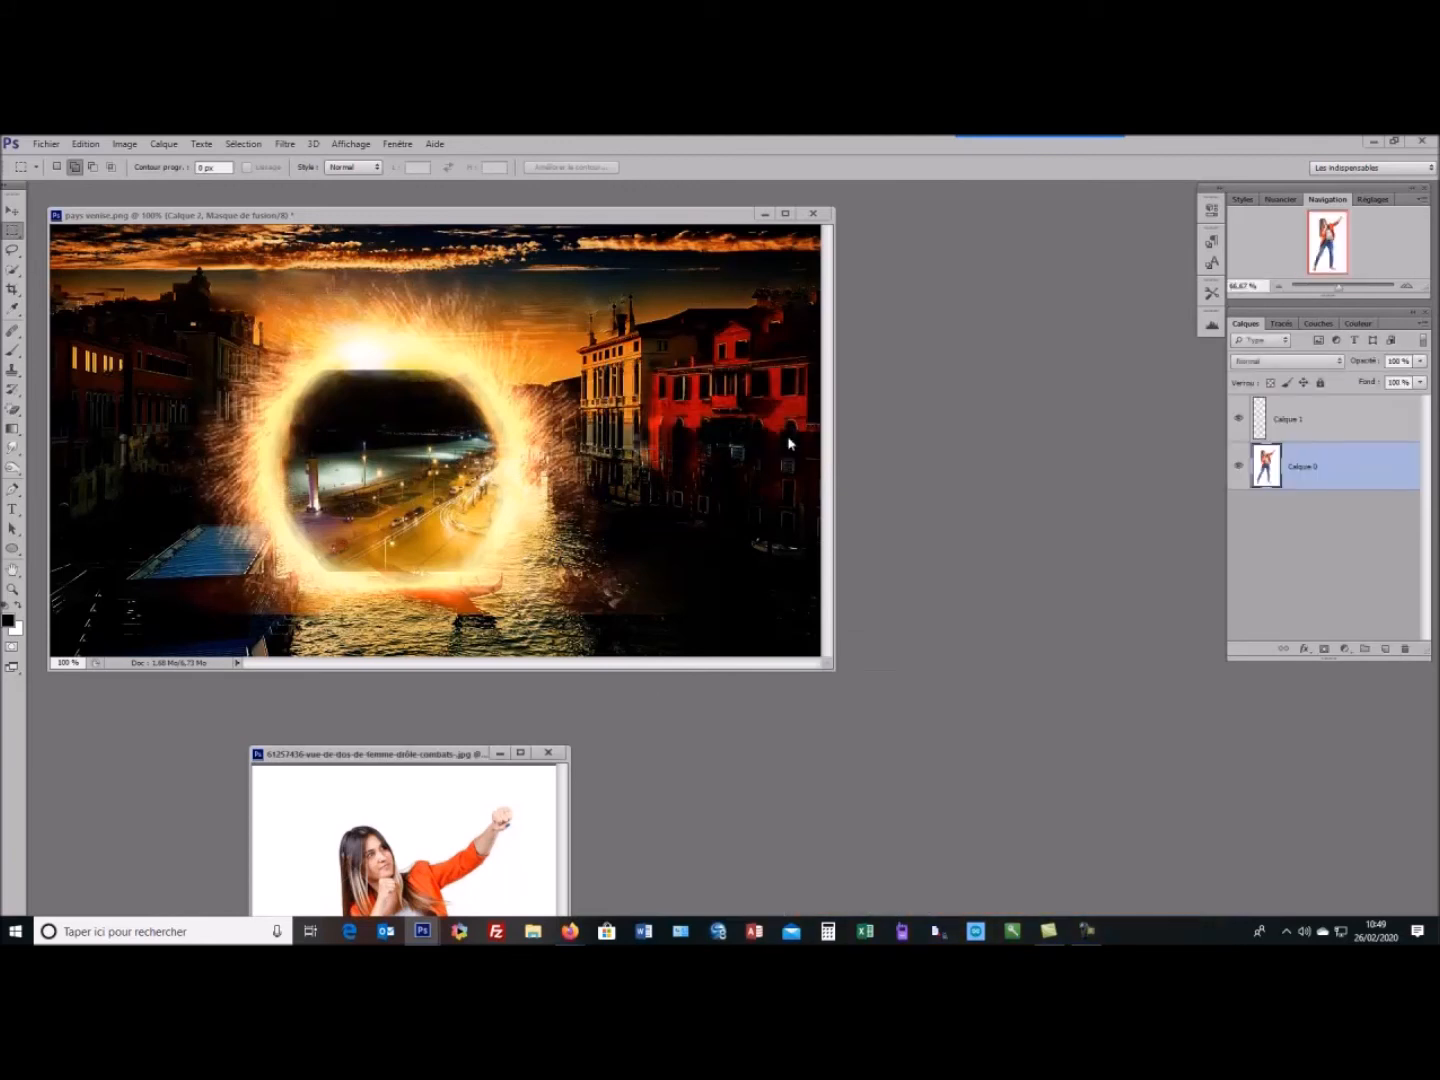
pyautogui.moveTo(389, 766); pyautogui.dragTo(990, 417)
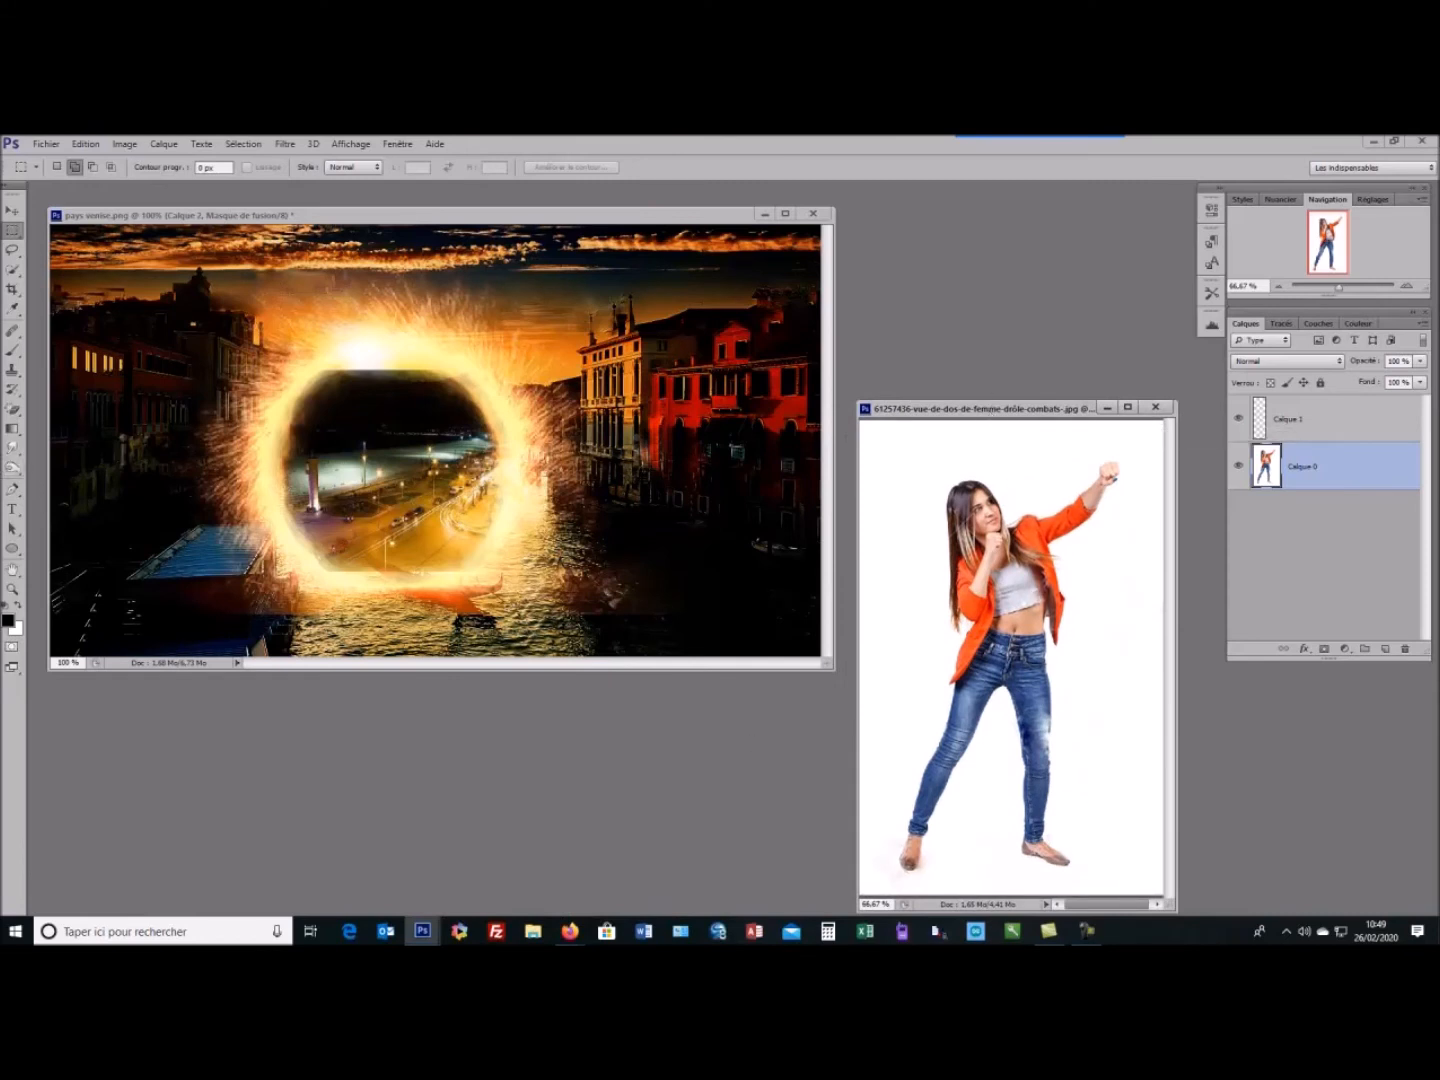
# Select the woman with the Quick Selection tool, including her raised fist, and refine the selection's edges
pyautogui.click(14, 269)
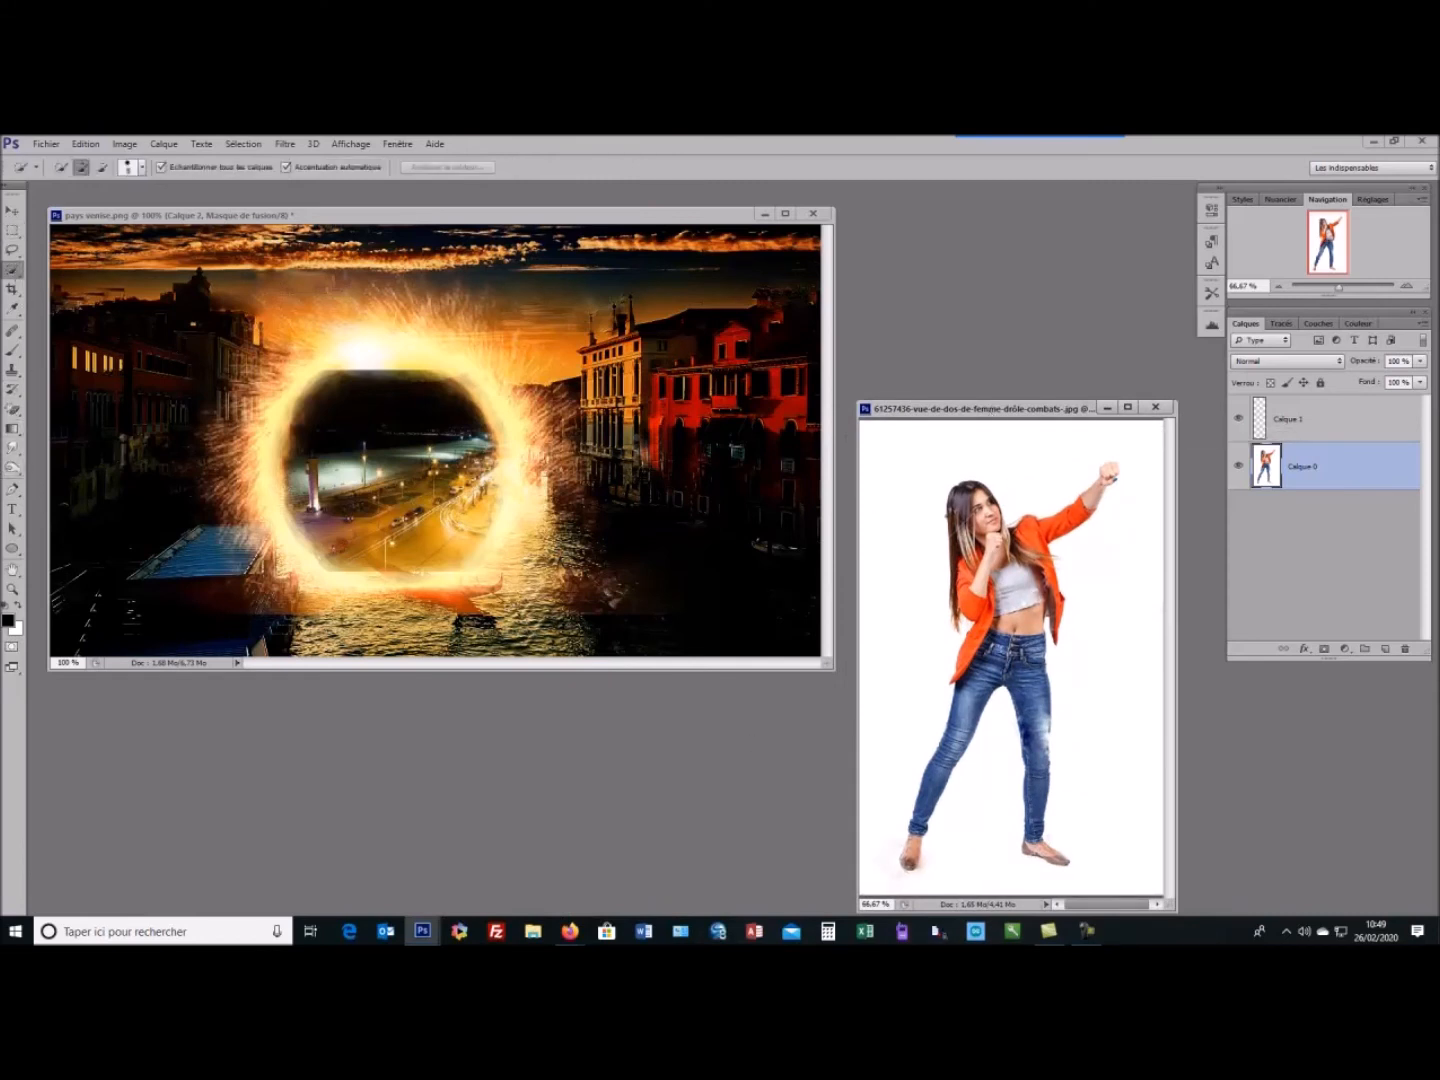
pyautogui.rightClick(15, 272)
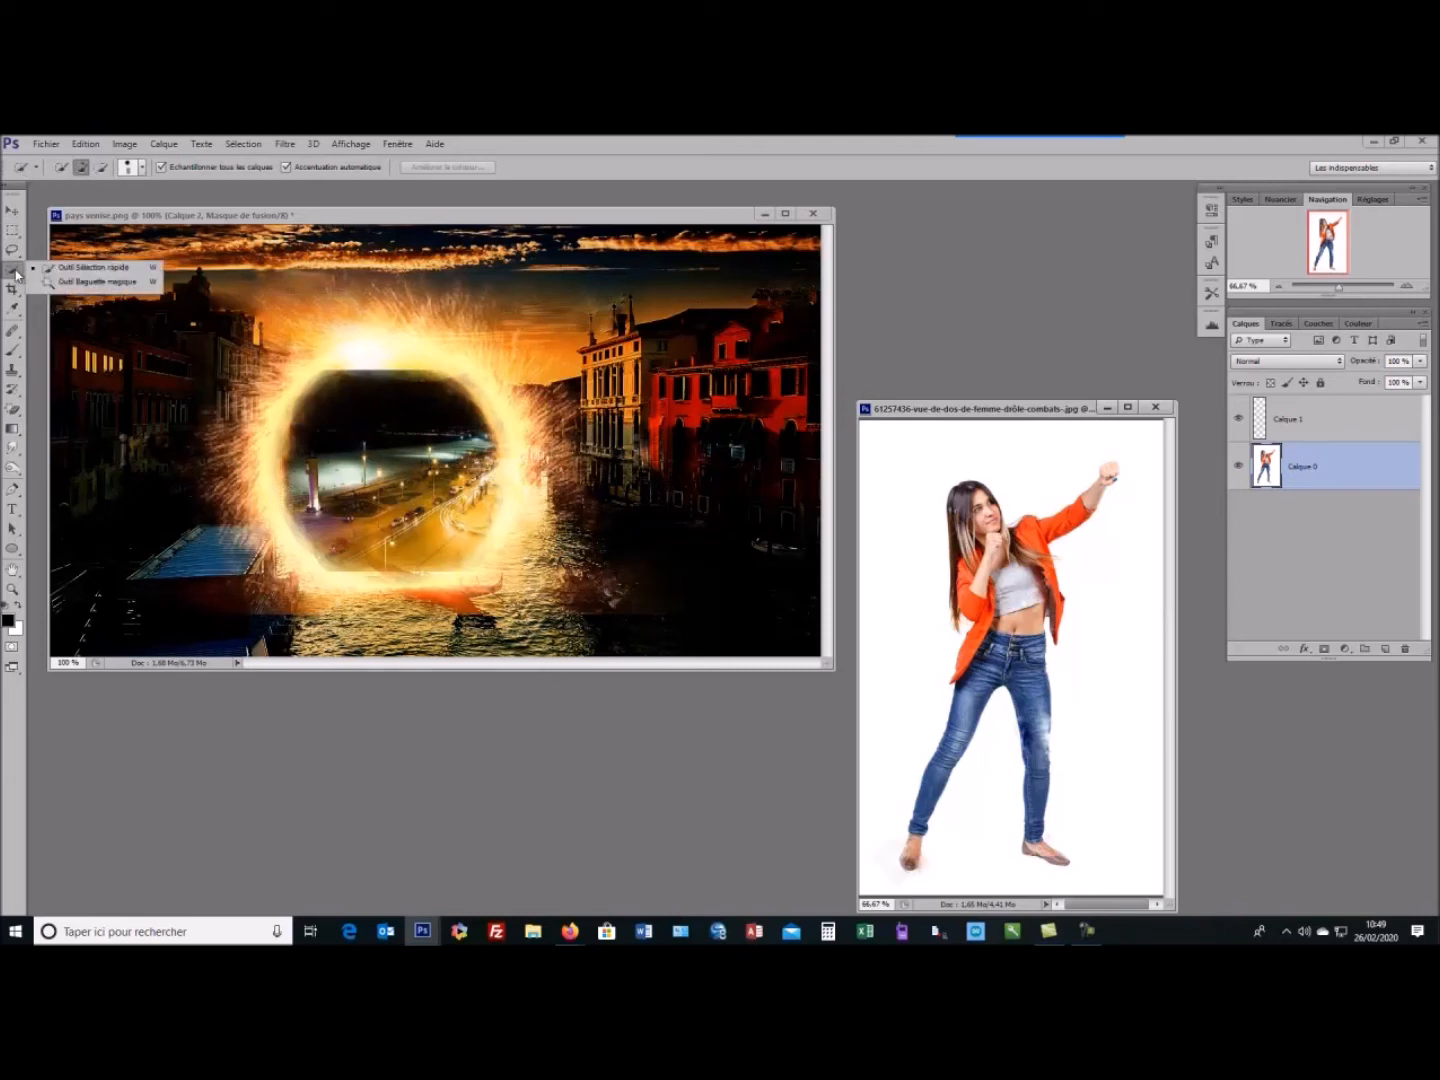
pyautogui.click(16, 273)
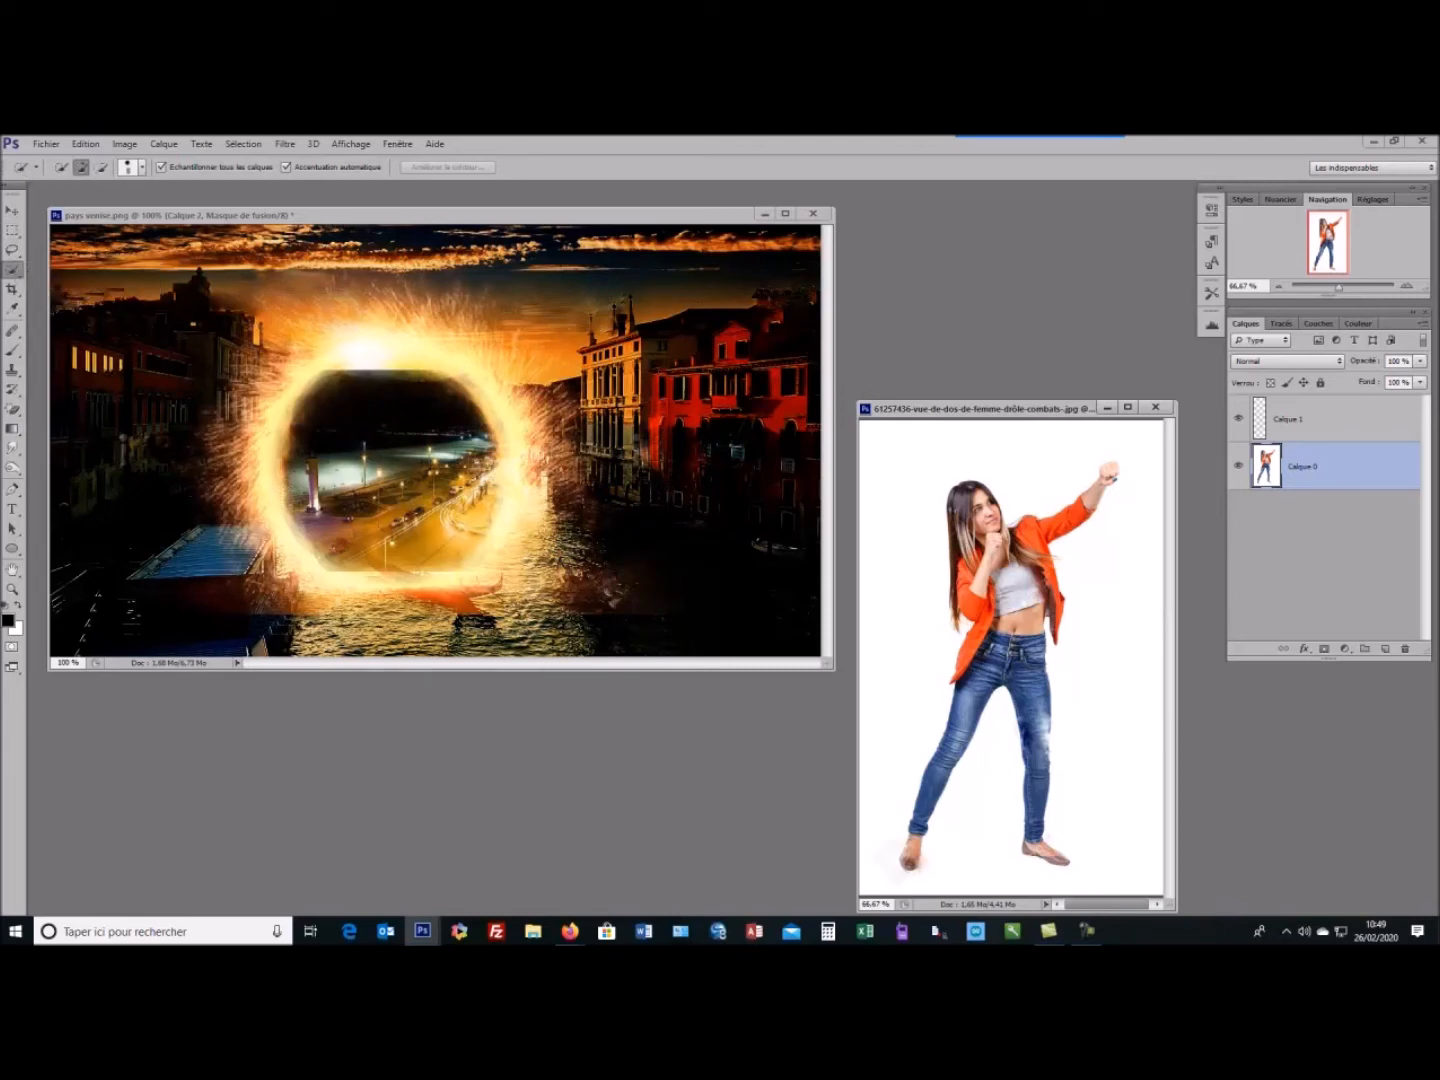
pyautogui.moveTo(972, 517); pyautogui.dragTo(969, 530)
pyautogui.click(1111, 476)
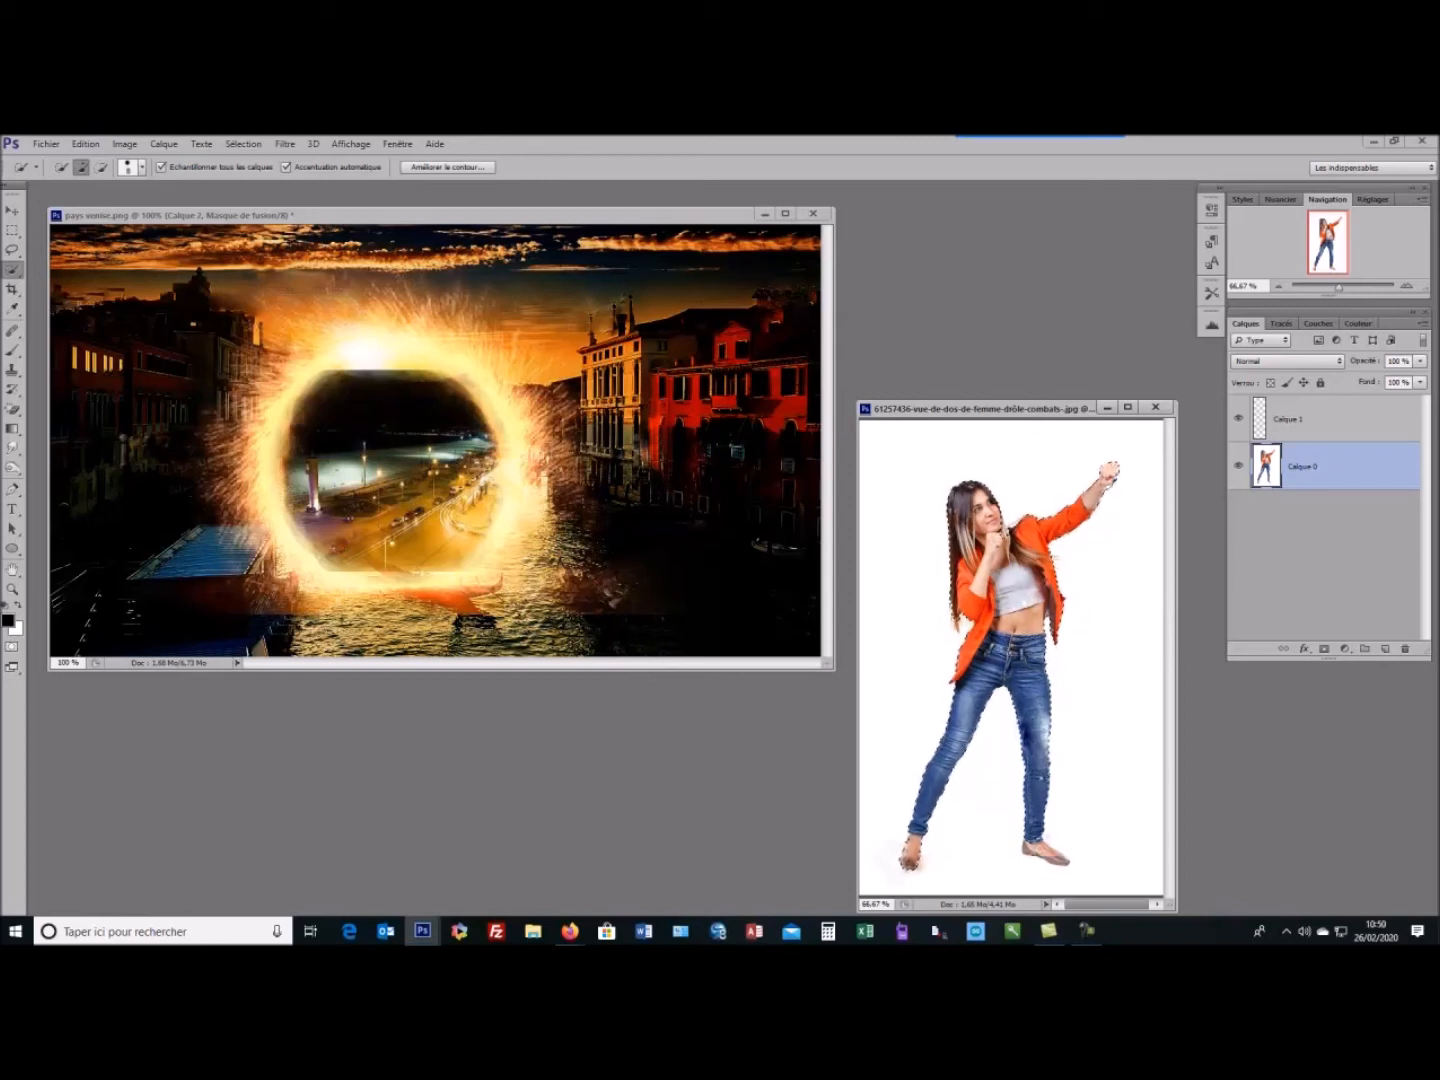
pyautogui.press('alt')
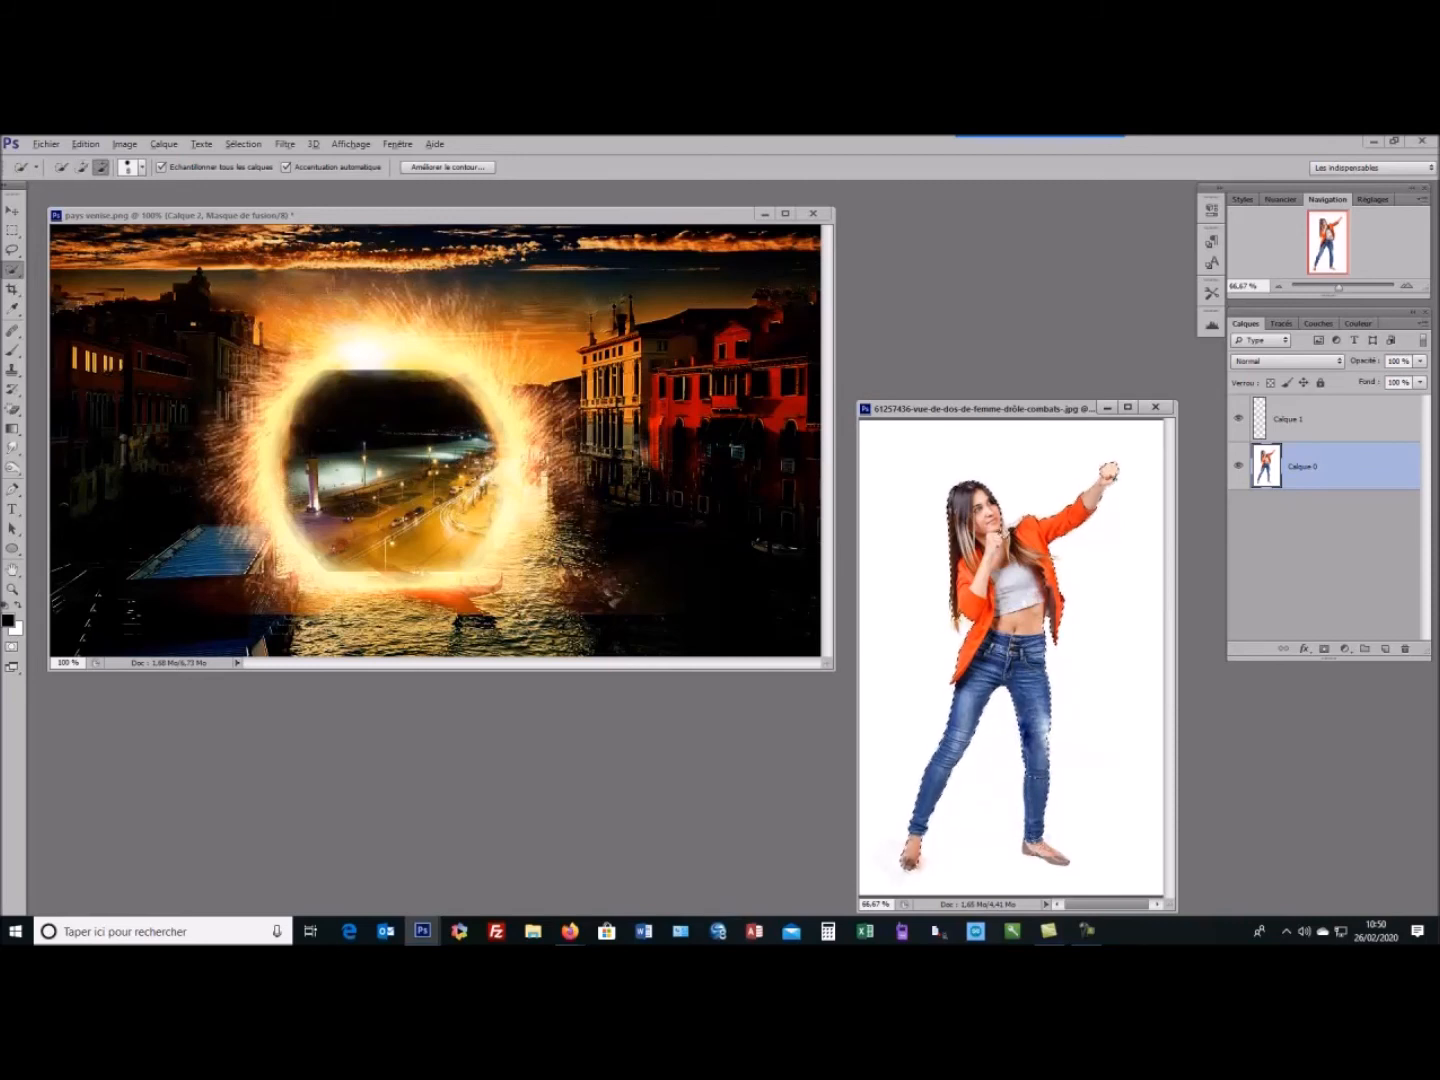
pyautogui.press('alt')
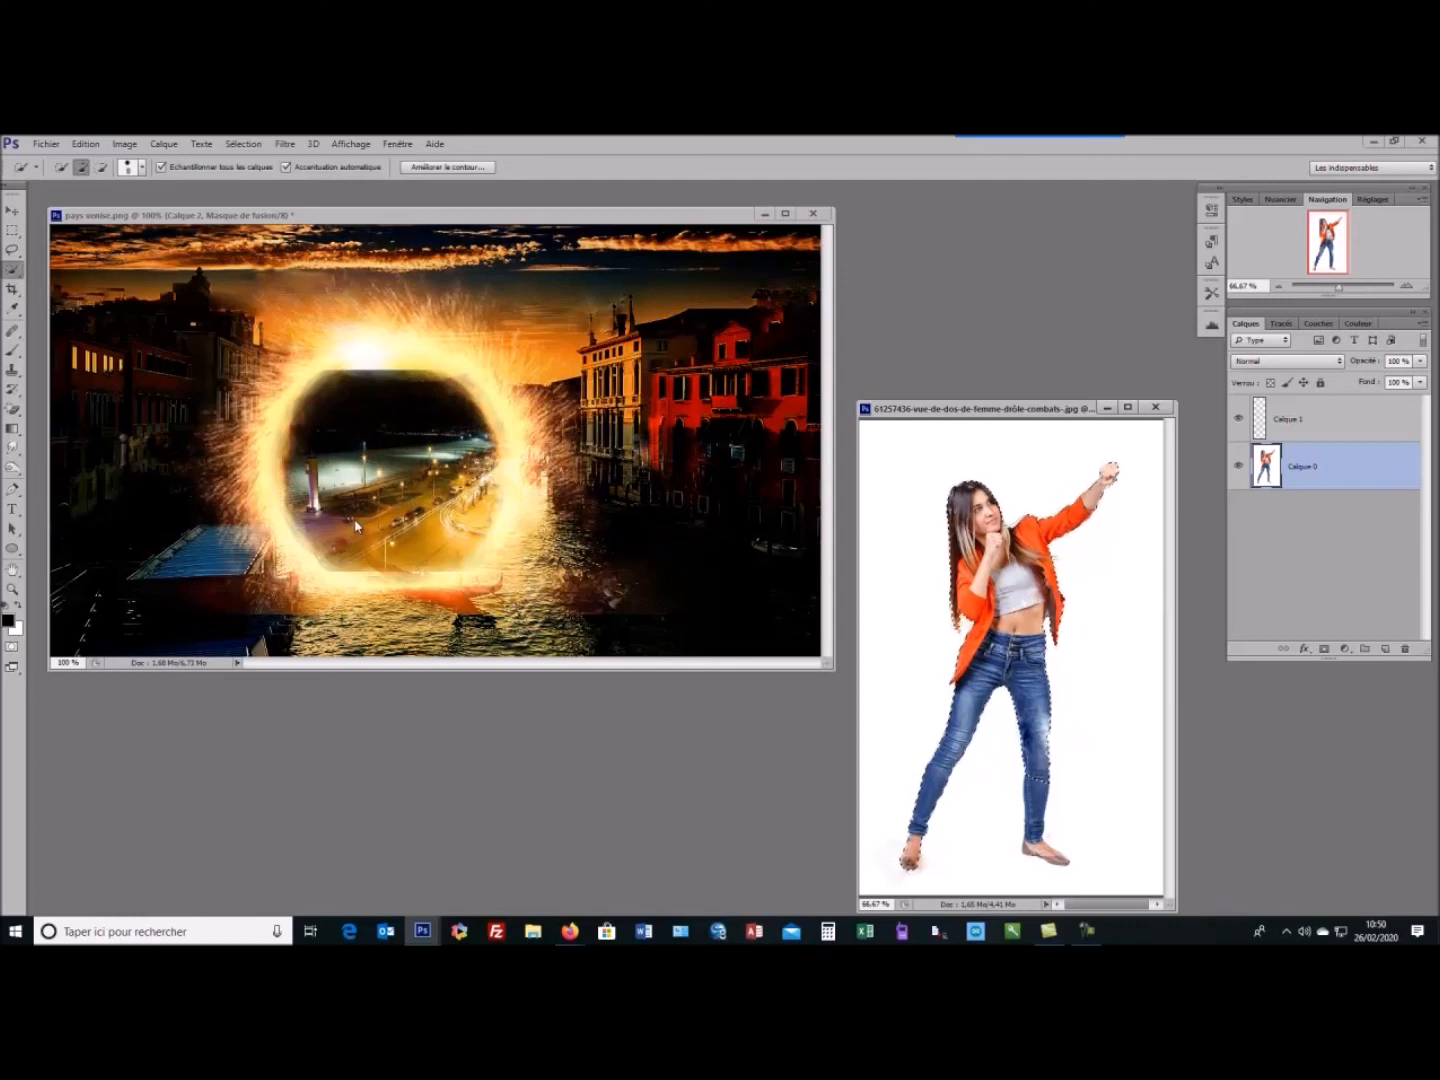
# In pays venise.png, shift the fire ring layer Calque 1 slightly up and left, and move Calque 2 with its mask to fit inside it
pyautogui.click(387, 407)
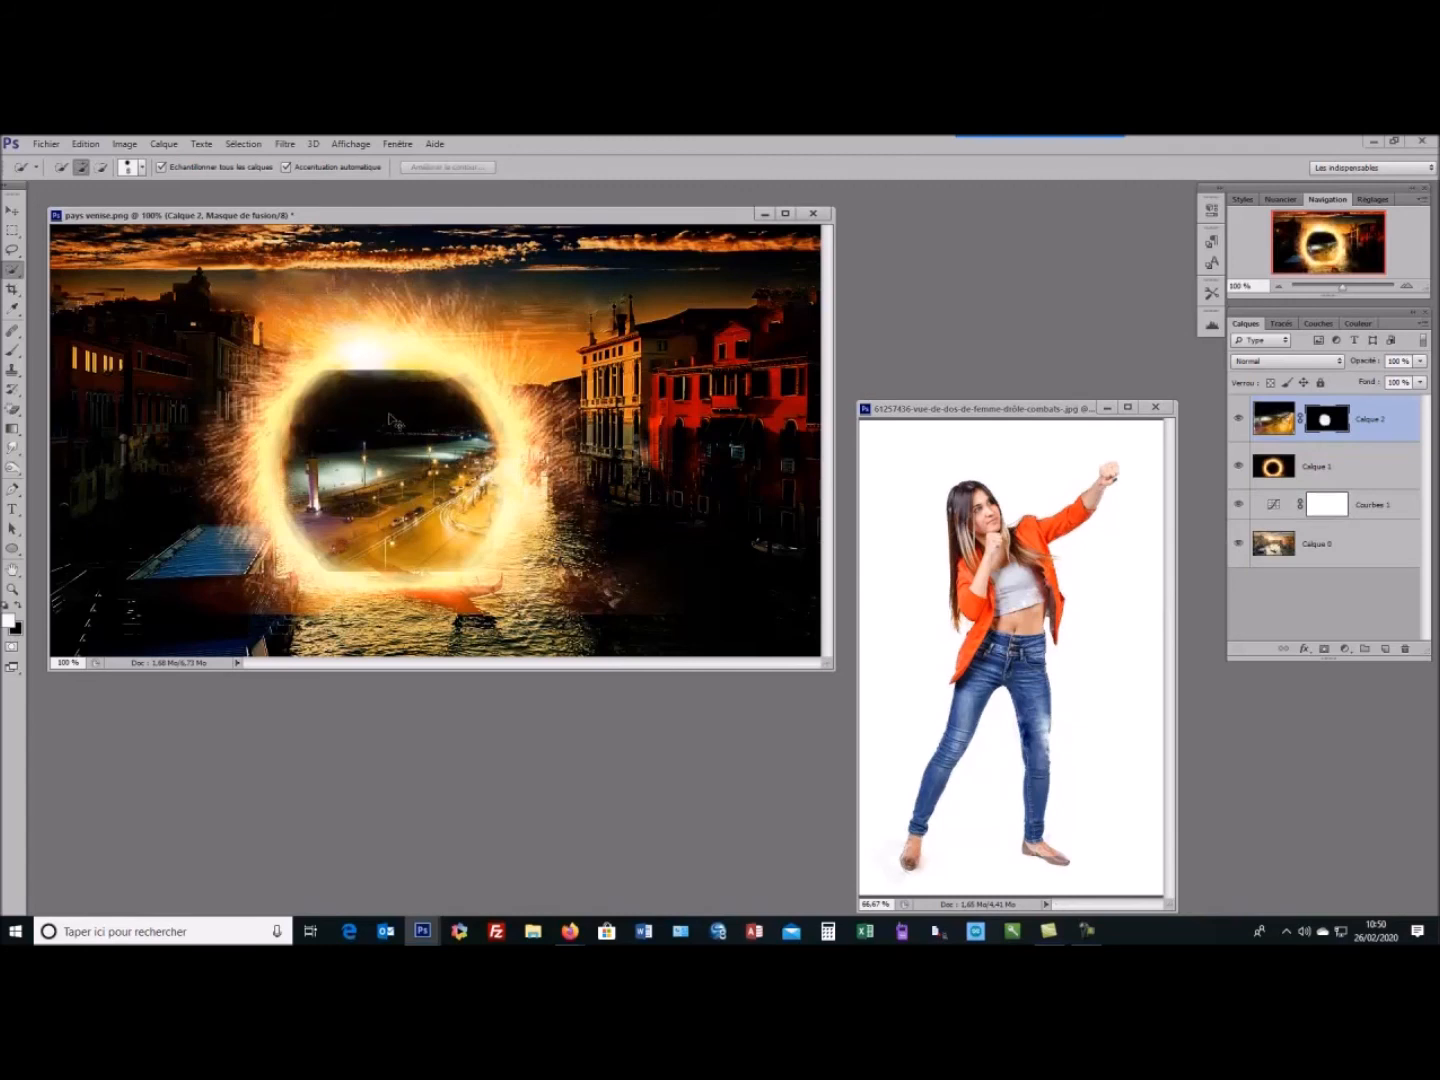
pyautogui.moveTo(392, 413); pyautogui.dragTo(392, 414)
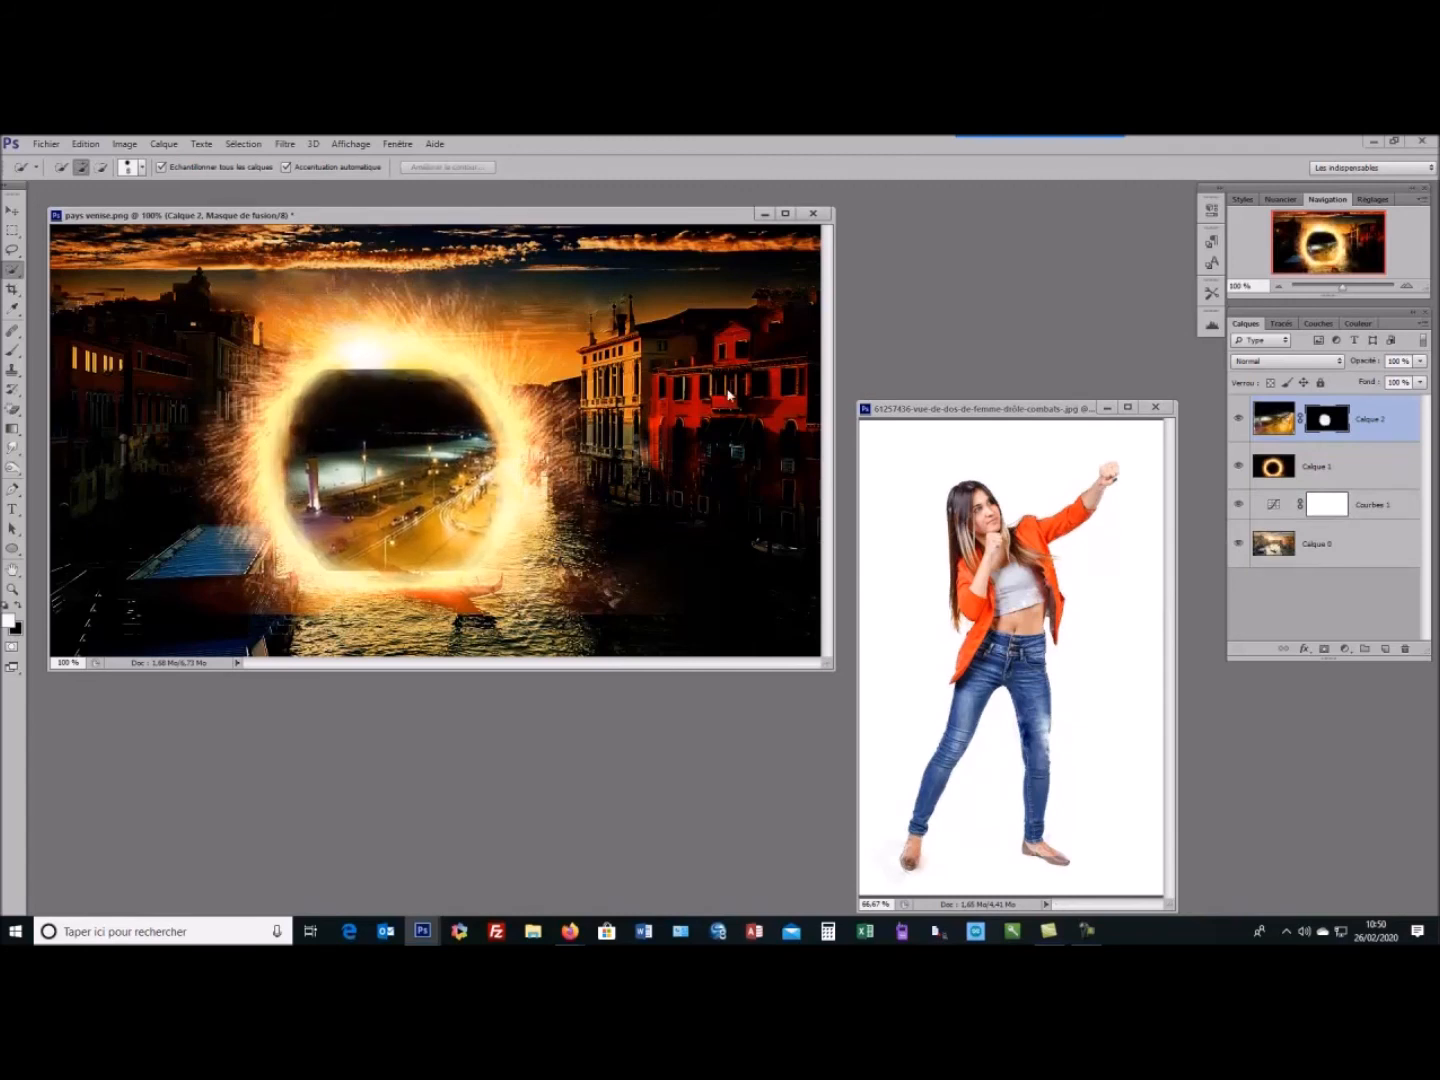
pyautogui.click(1282, 472)
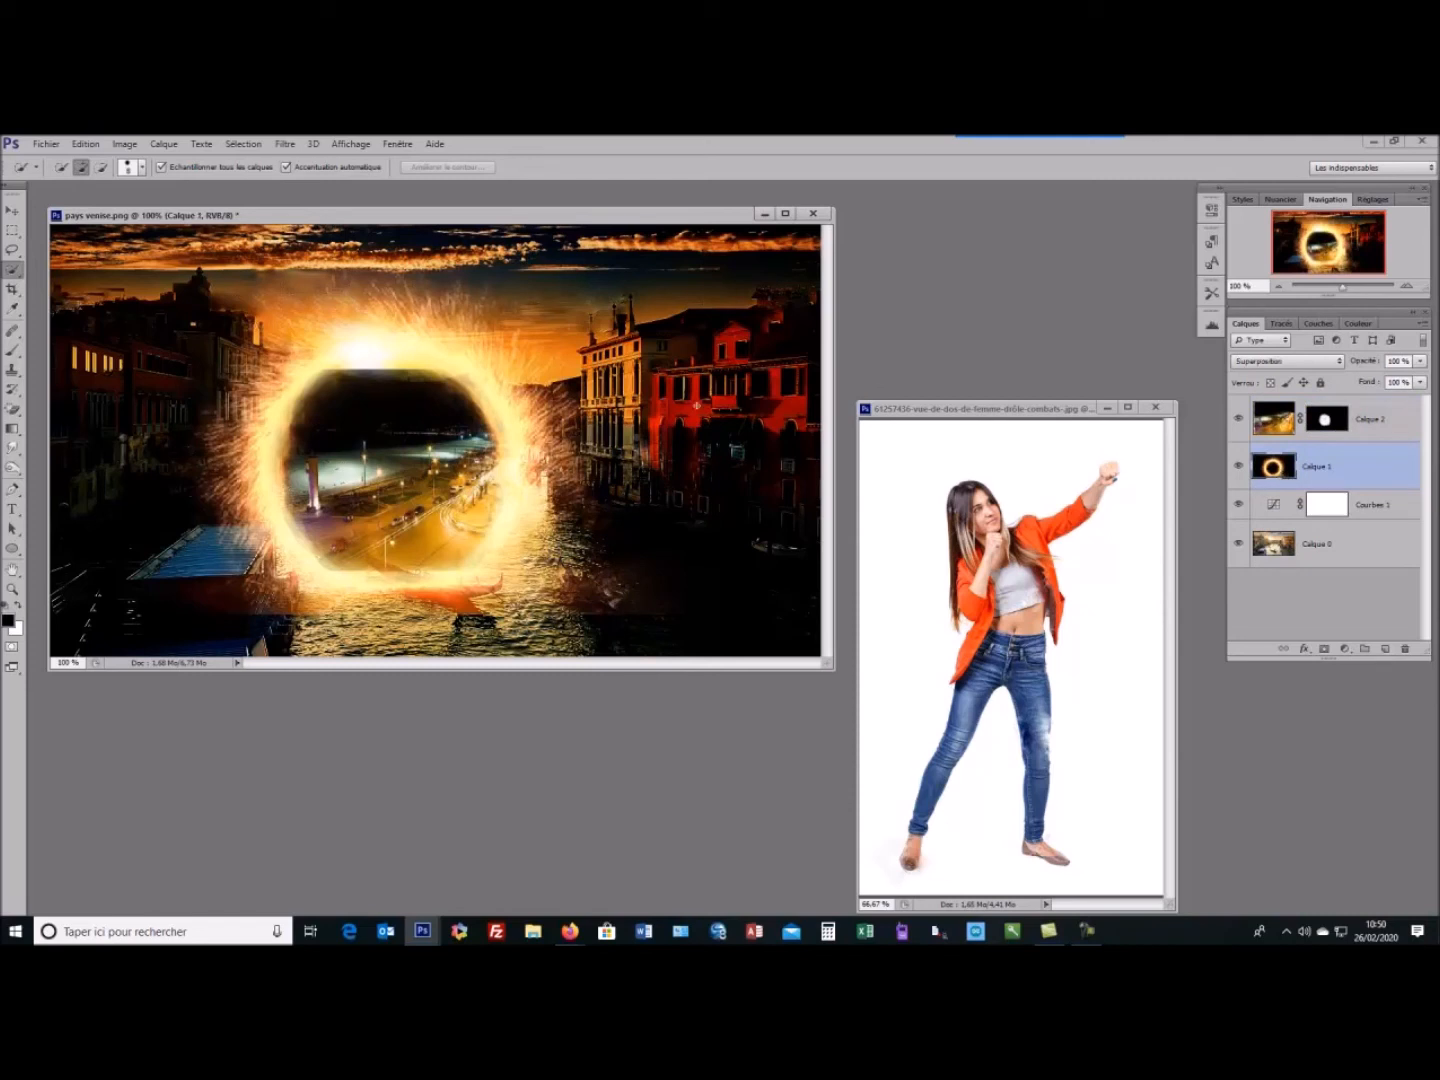
pyautogui.moveTo(264, 476)
pyautogui.mouseDown()
pyautogui.moveTo(243, 450)
pyautogui.moveTo(229, 461)
pyautogui.moveTo(251, 449)
pyautogui.mouseUp()
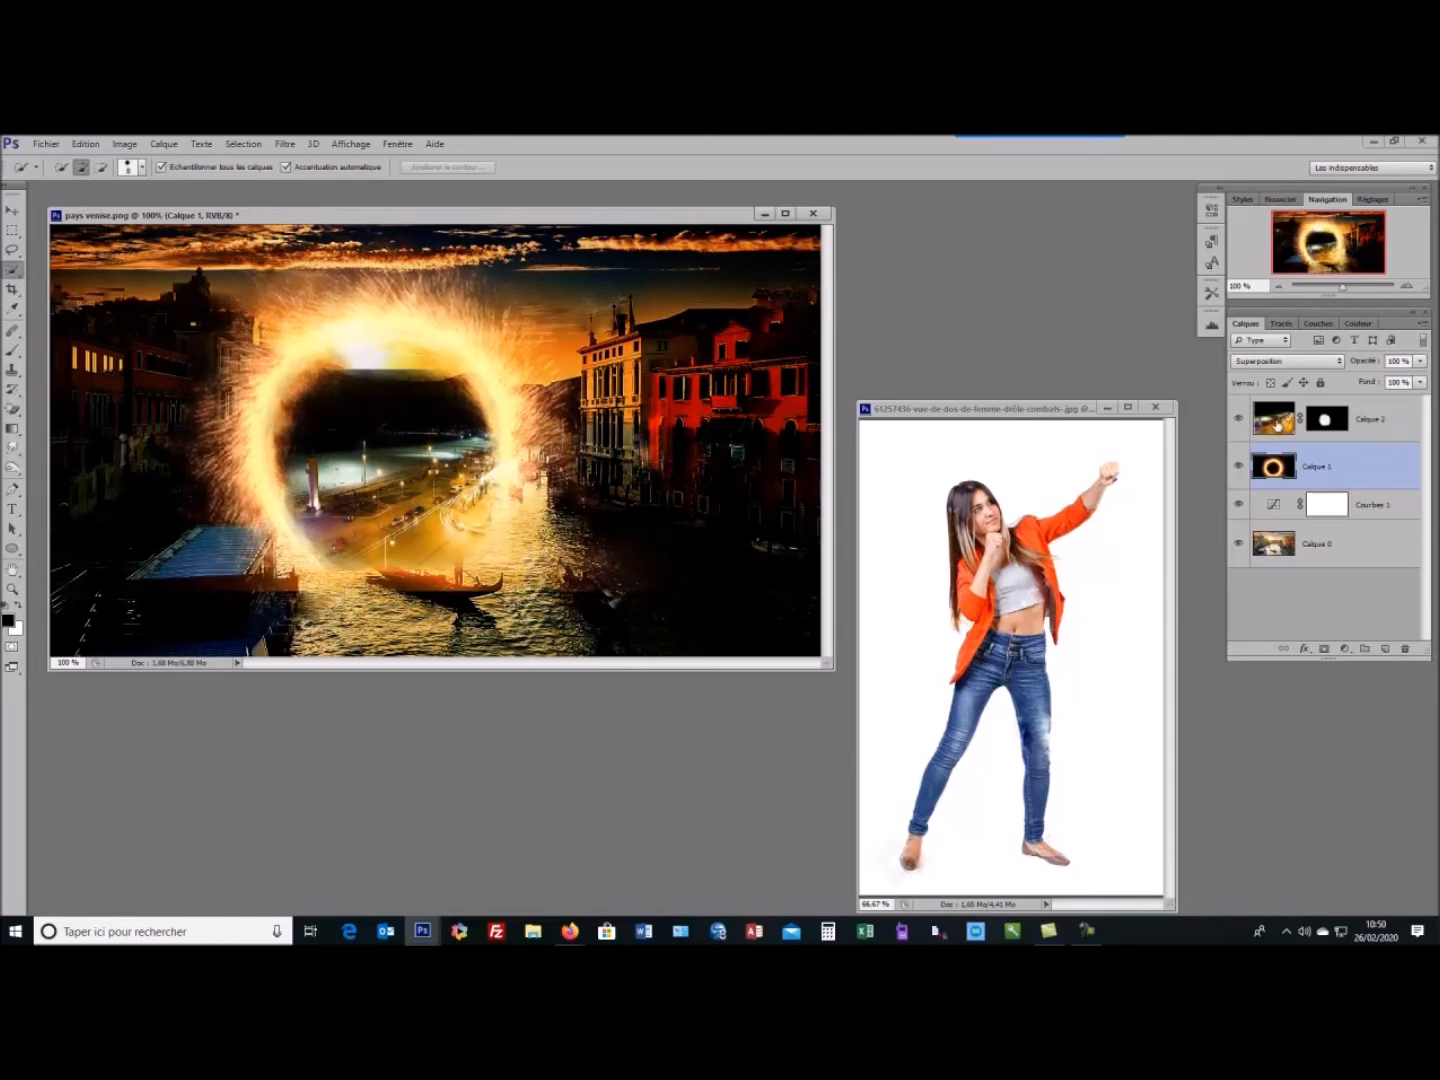
pyautogui.click(1325, 420)
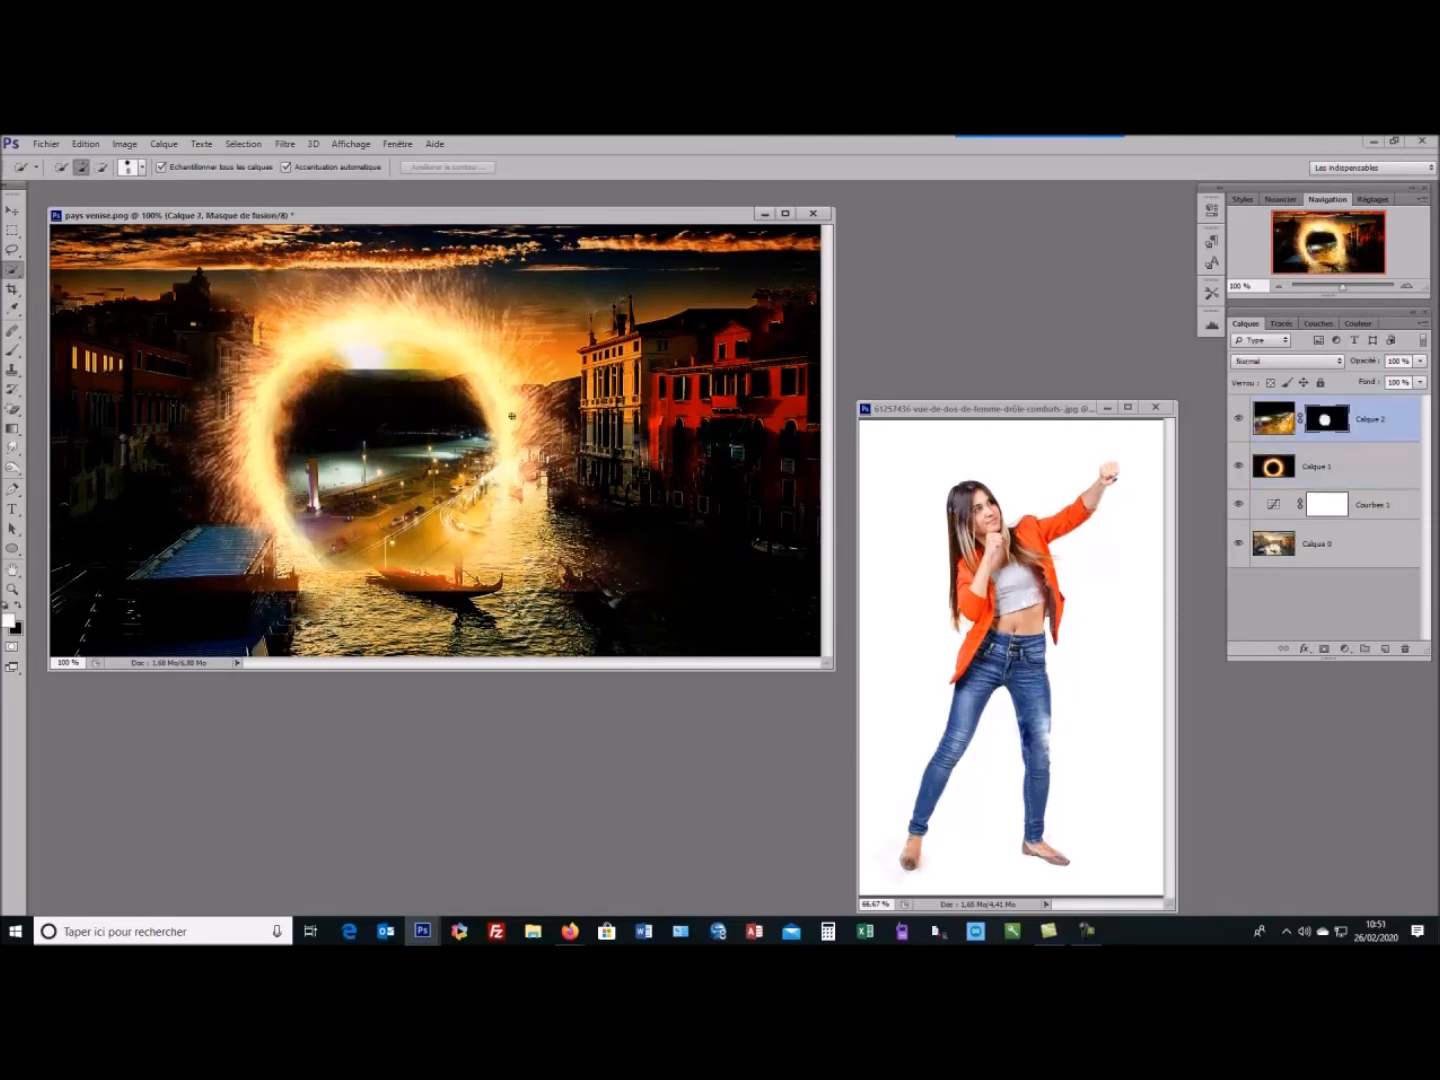
pyautogui.moveTo(438, 464); pyautogui.dragTo(432, 447)
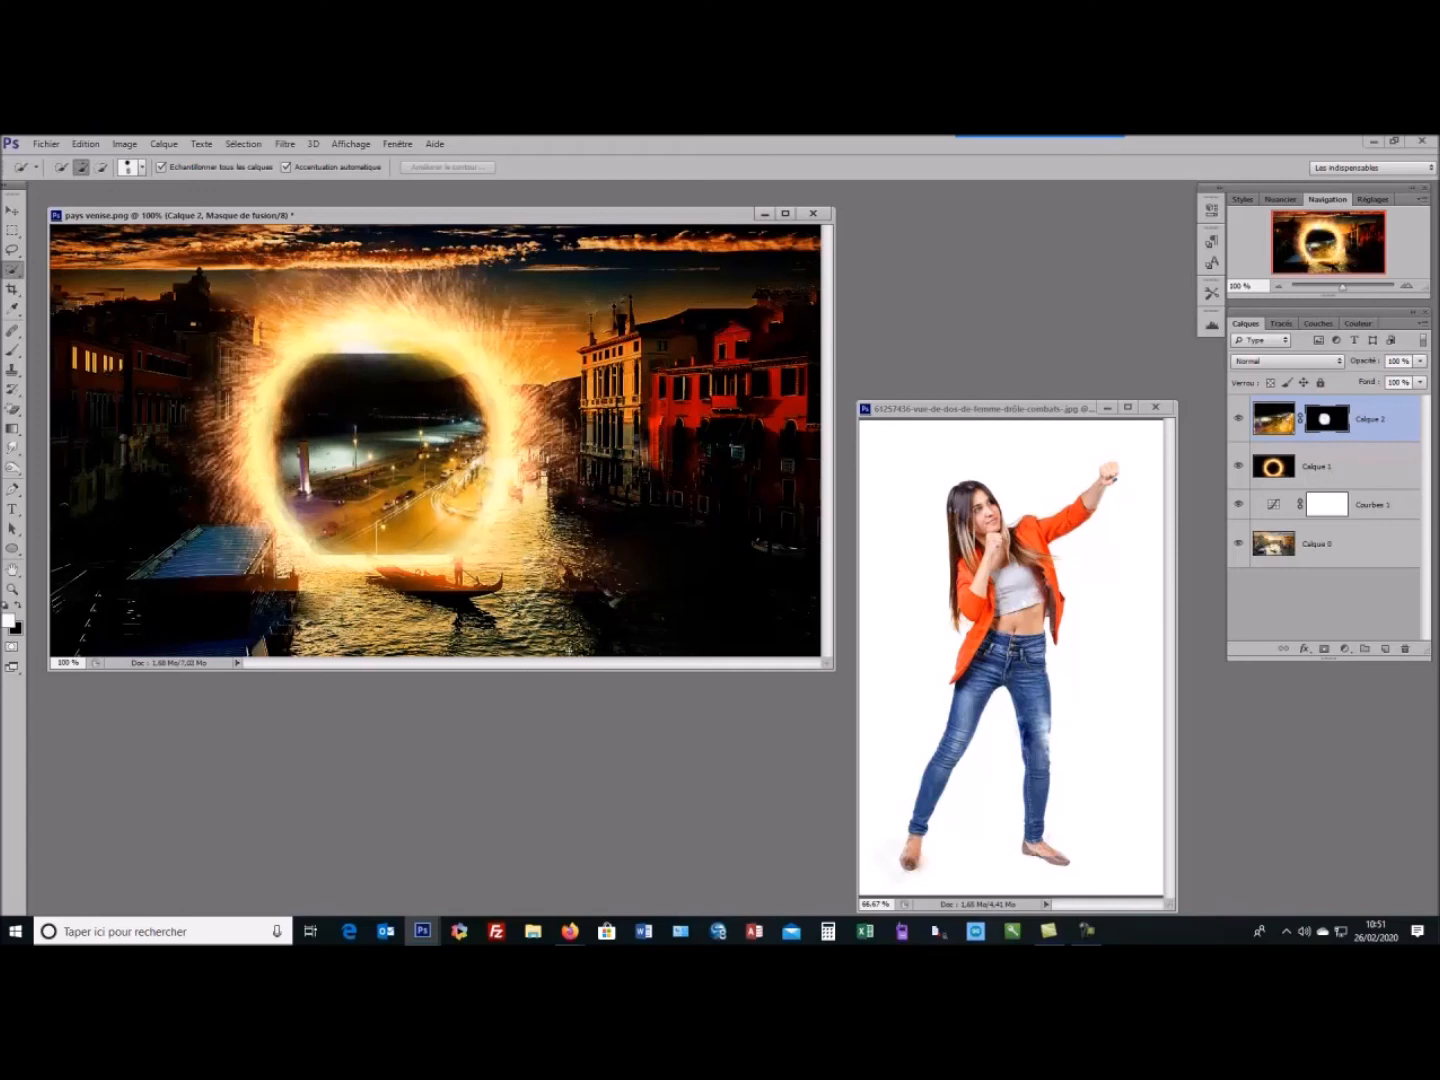
# Copy the selected woman into pays venise.png as a new layer, placed over the fire ring's left side
pyautogui.click(1023, 619)
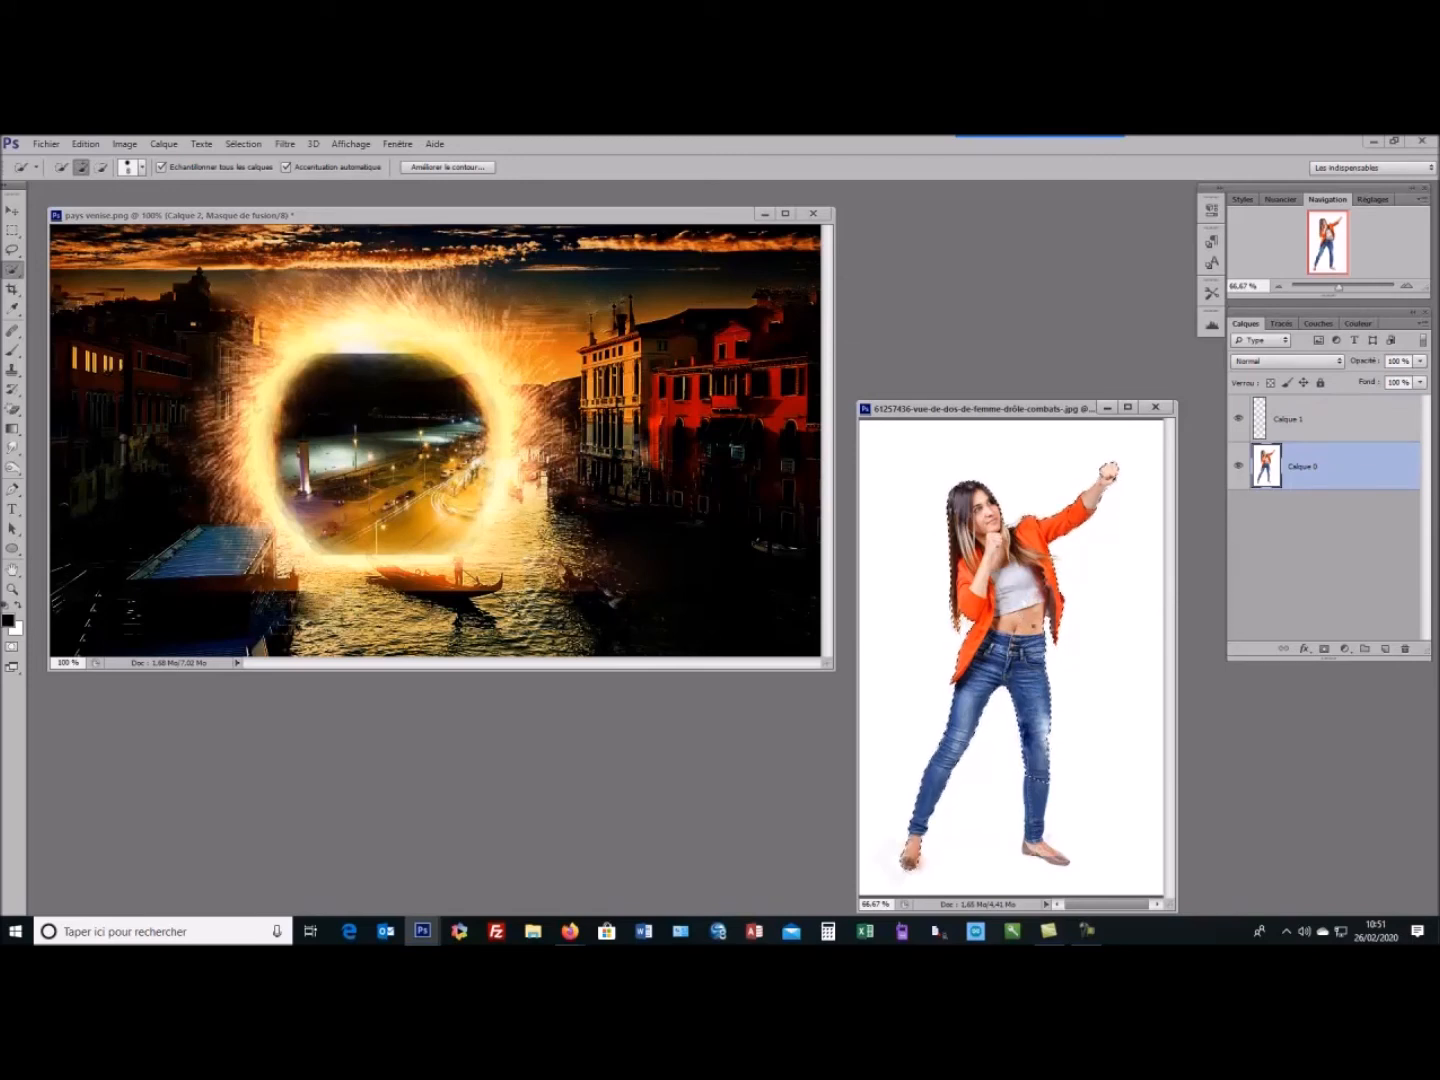
pyautogui.moveTo(1023, 619); pyautogui.dragTo(267, 487)
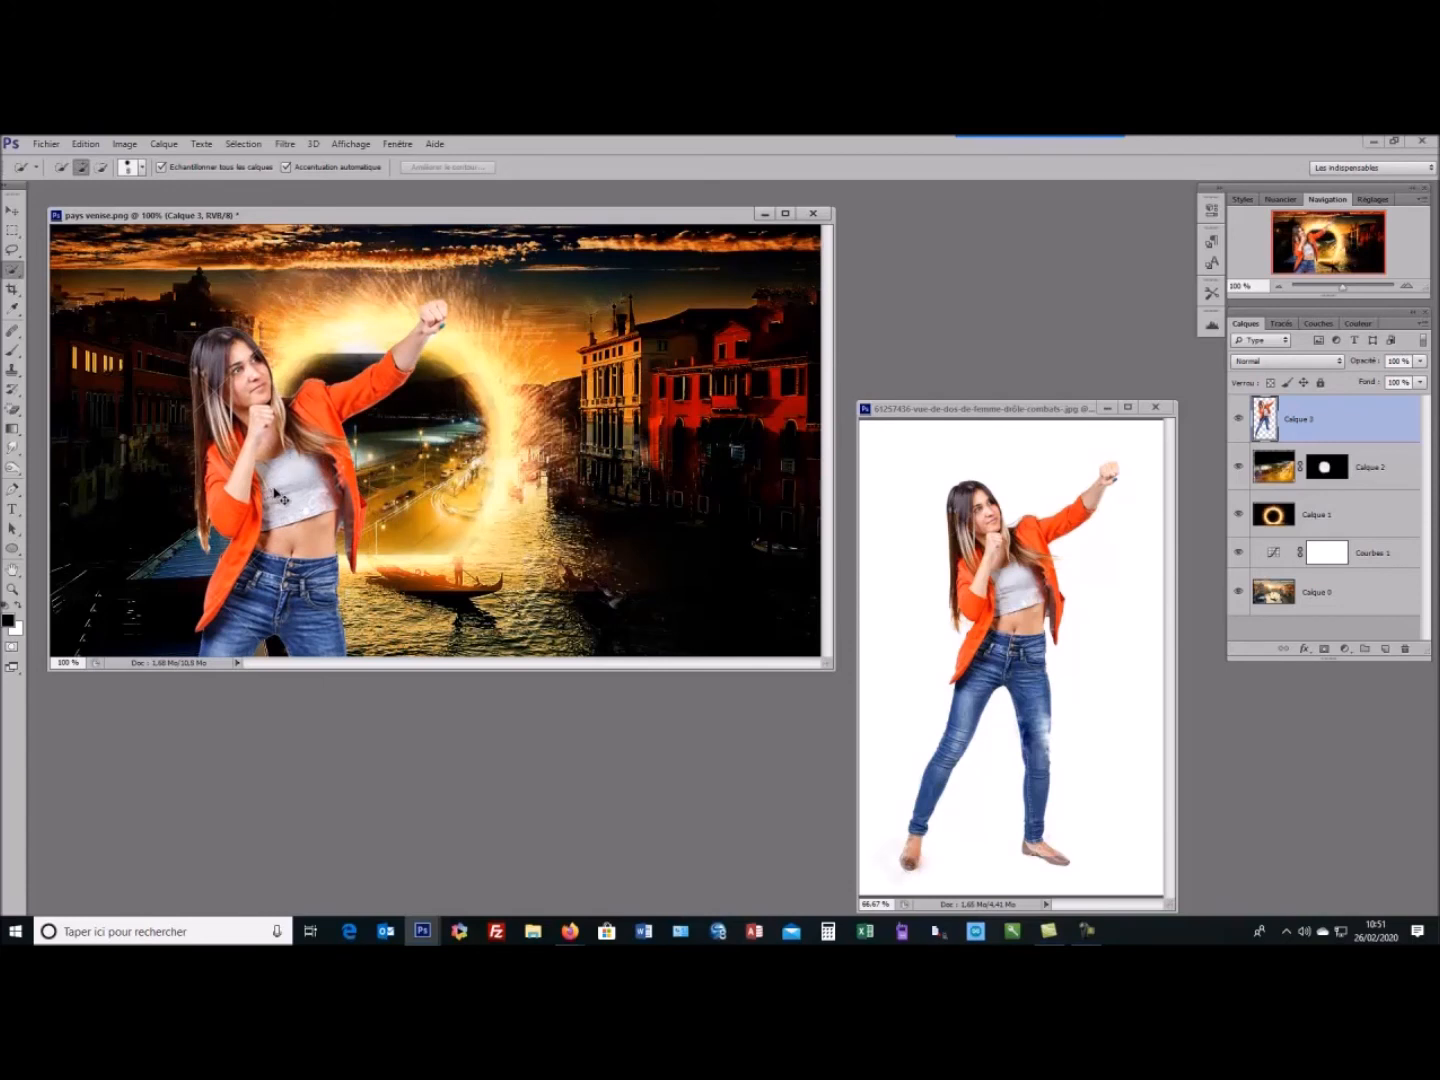
# Scale the woman on Calque 3 to about 31% width and 28% height and place her at the fire ring's left inner edge
pyautogui.hotkey('ctrl', 't')
pyautogui.moveTo(455, 296); pyautogui.dragTo(339, 548)
pyautogui.moveTo(266, 634); pyautogui.dragTo(277, 438)
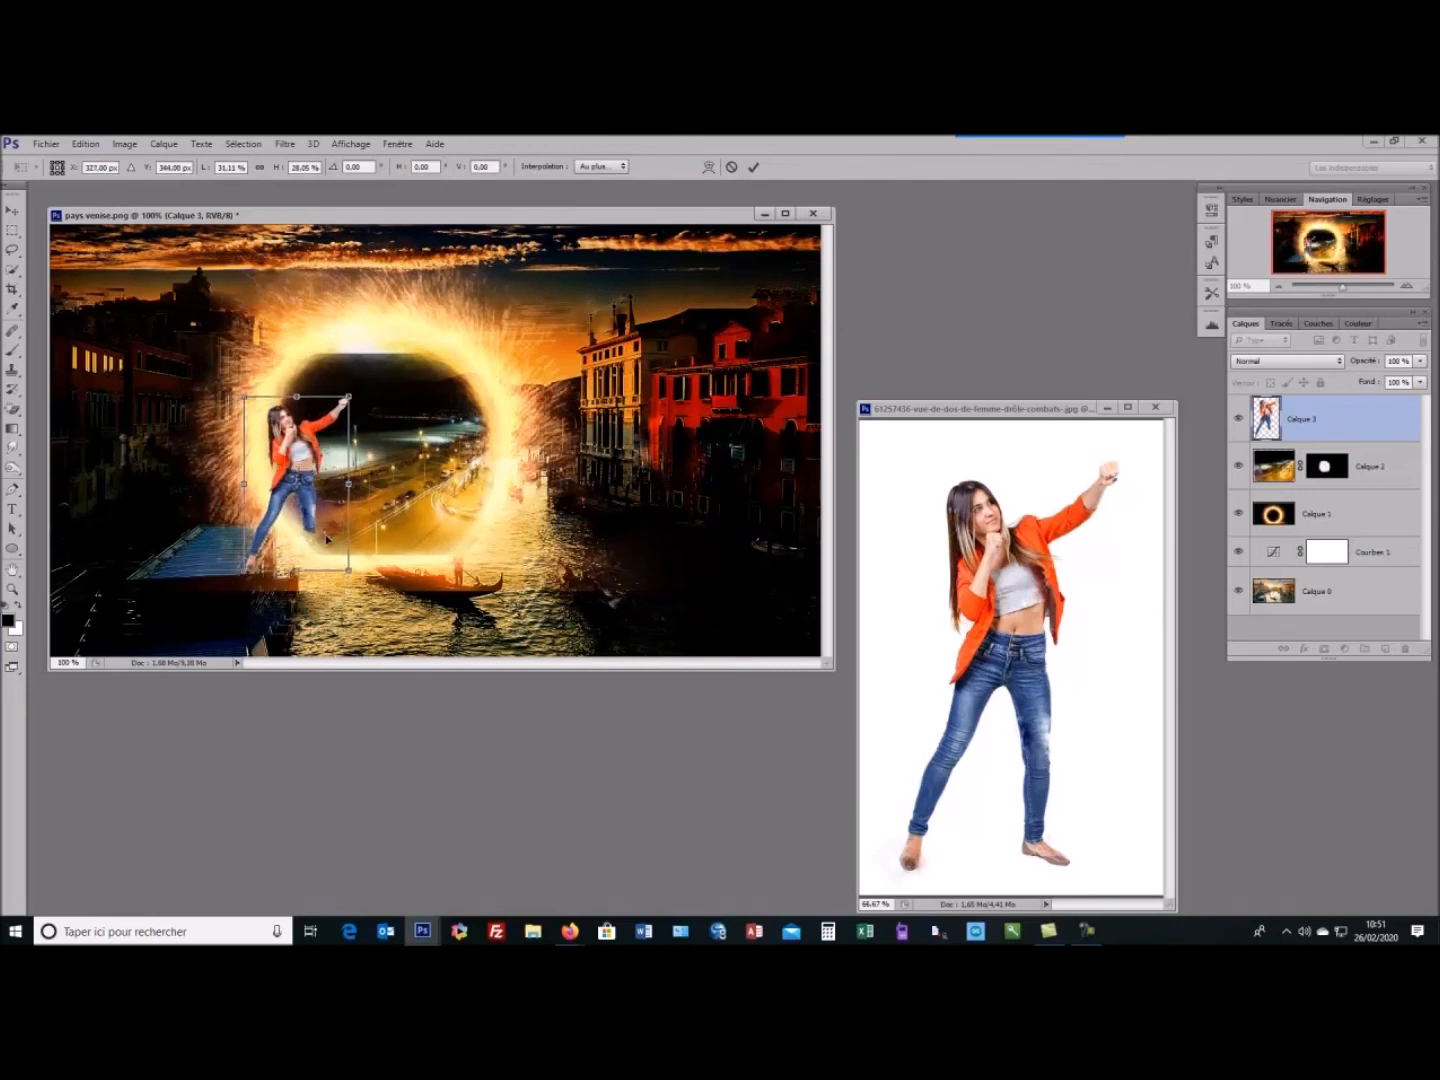
pyautogui.moveTo(280, 517); pyautogui.dragTo(285, 512)
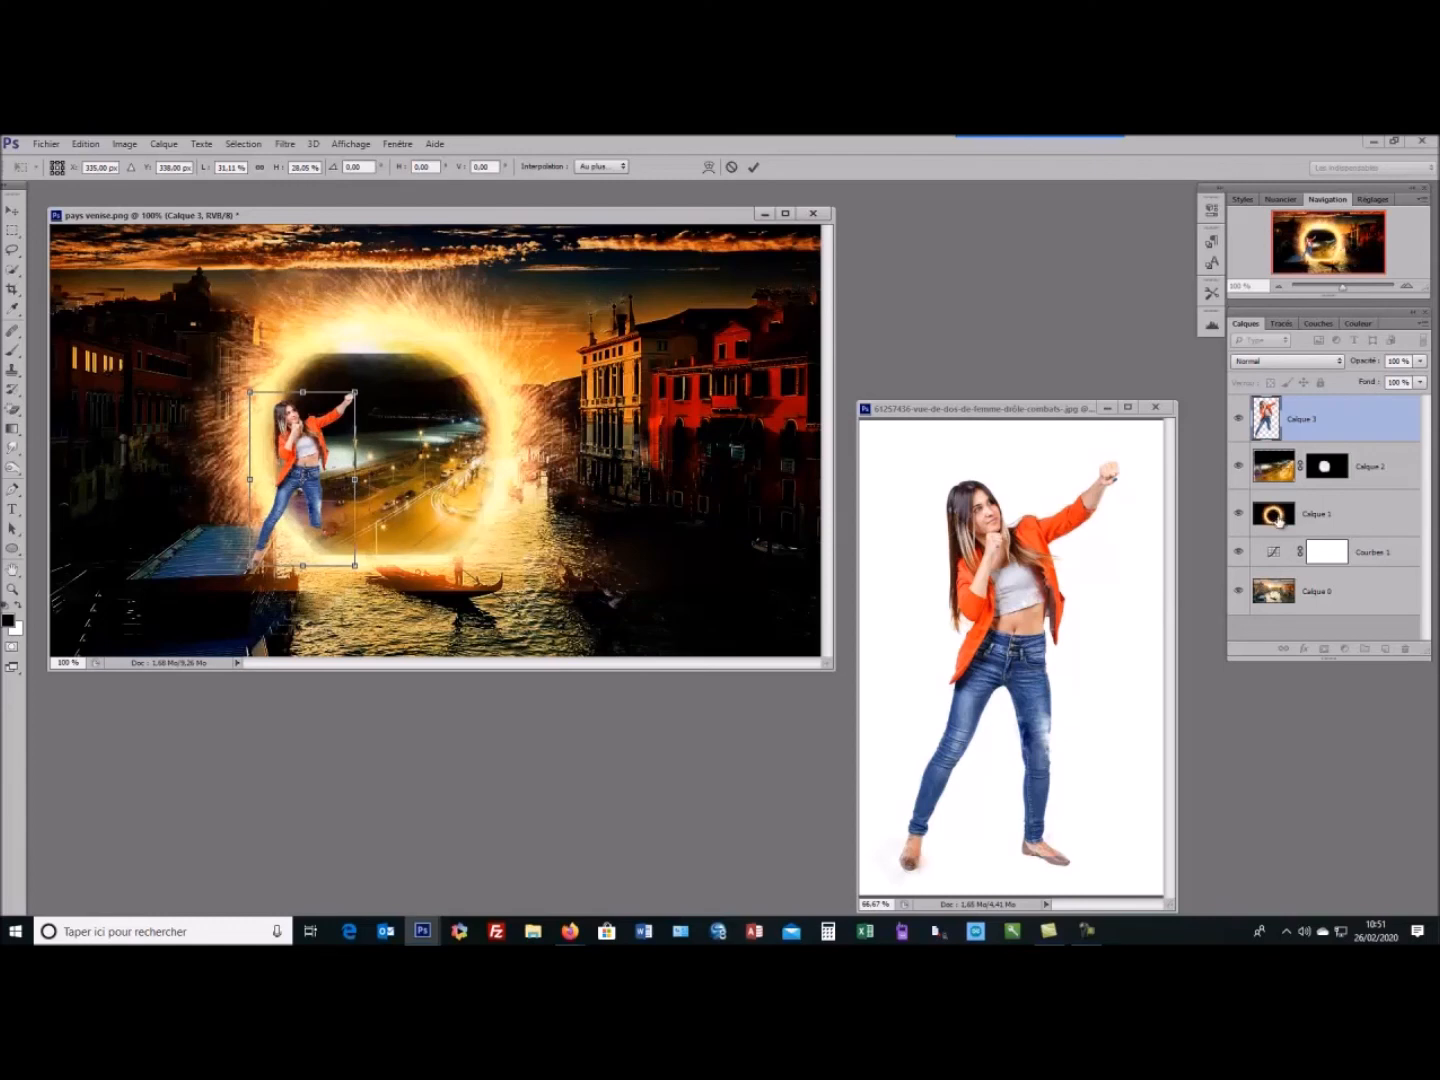
pyautogui.click(753, 167)
pyautogui.press('w')
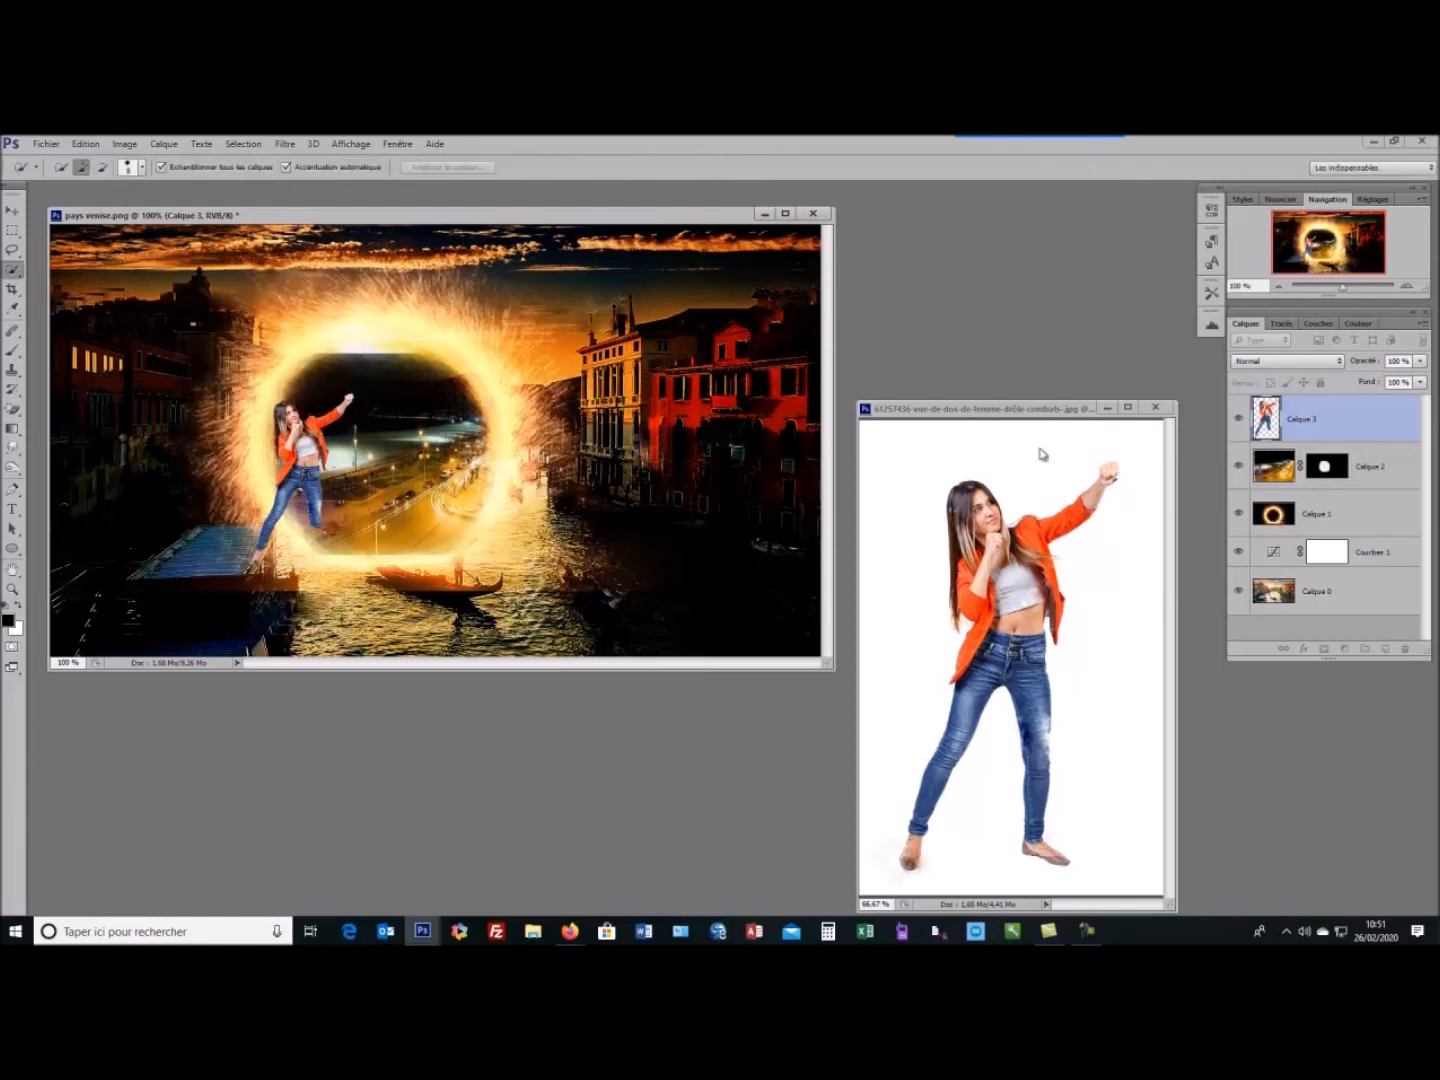
# Move the night road layer Calque 2 slightly up and left, and shift the fire ring layer Calque 1 left around it
pyautogui.click(1279, 525)
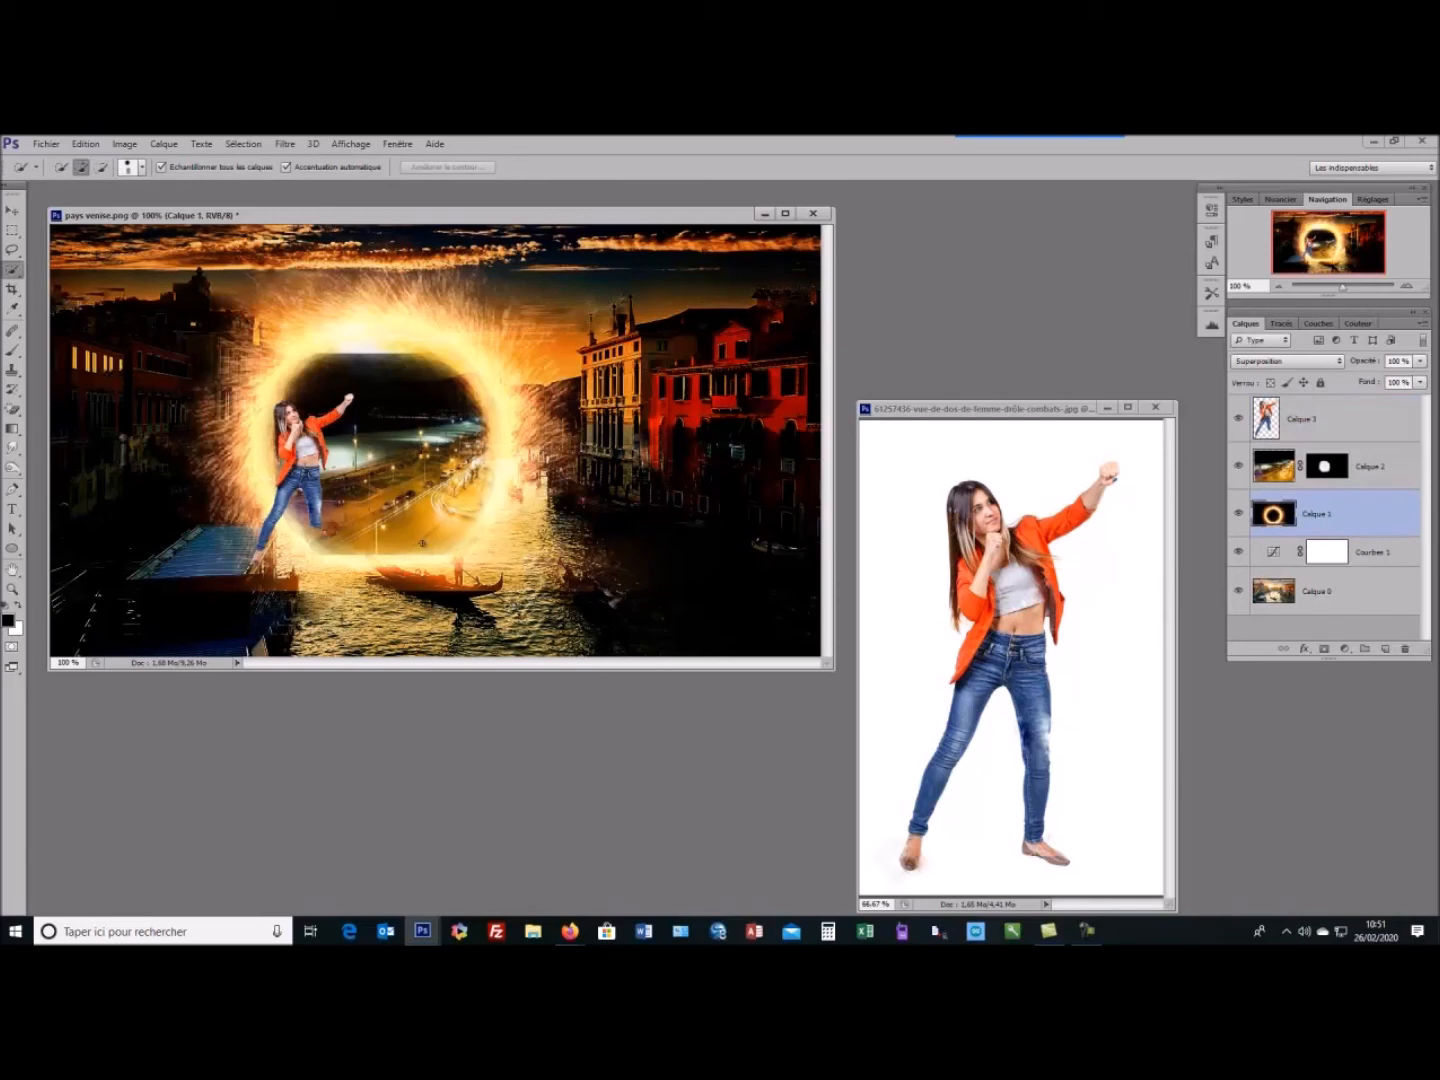
pyautogui.moveTo(425, 540); pyautogui.dragTo(415, 531)
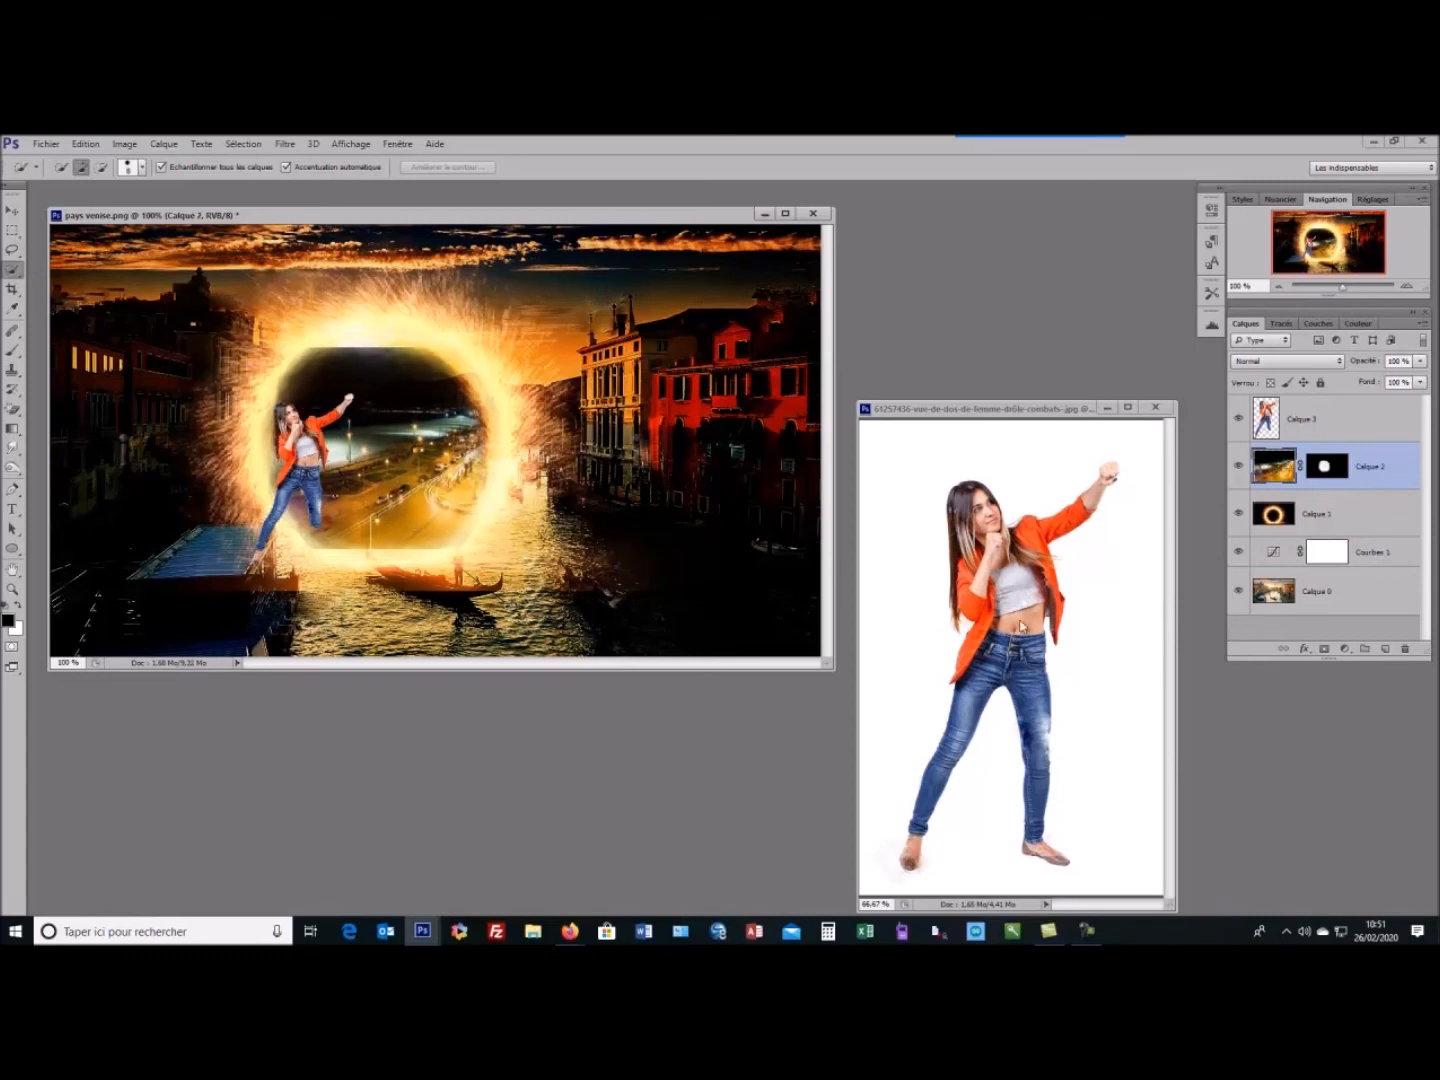
pyautogui.click(1280, 520)
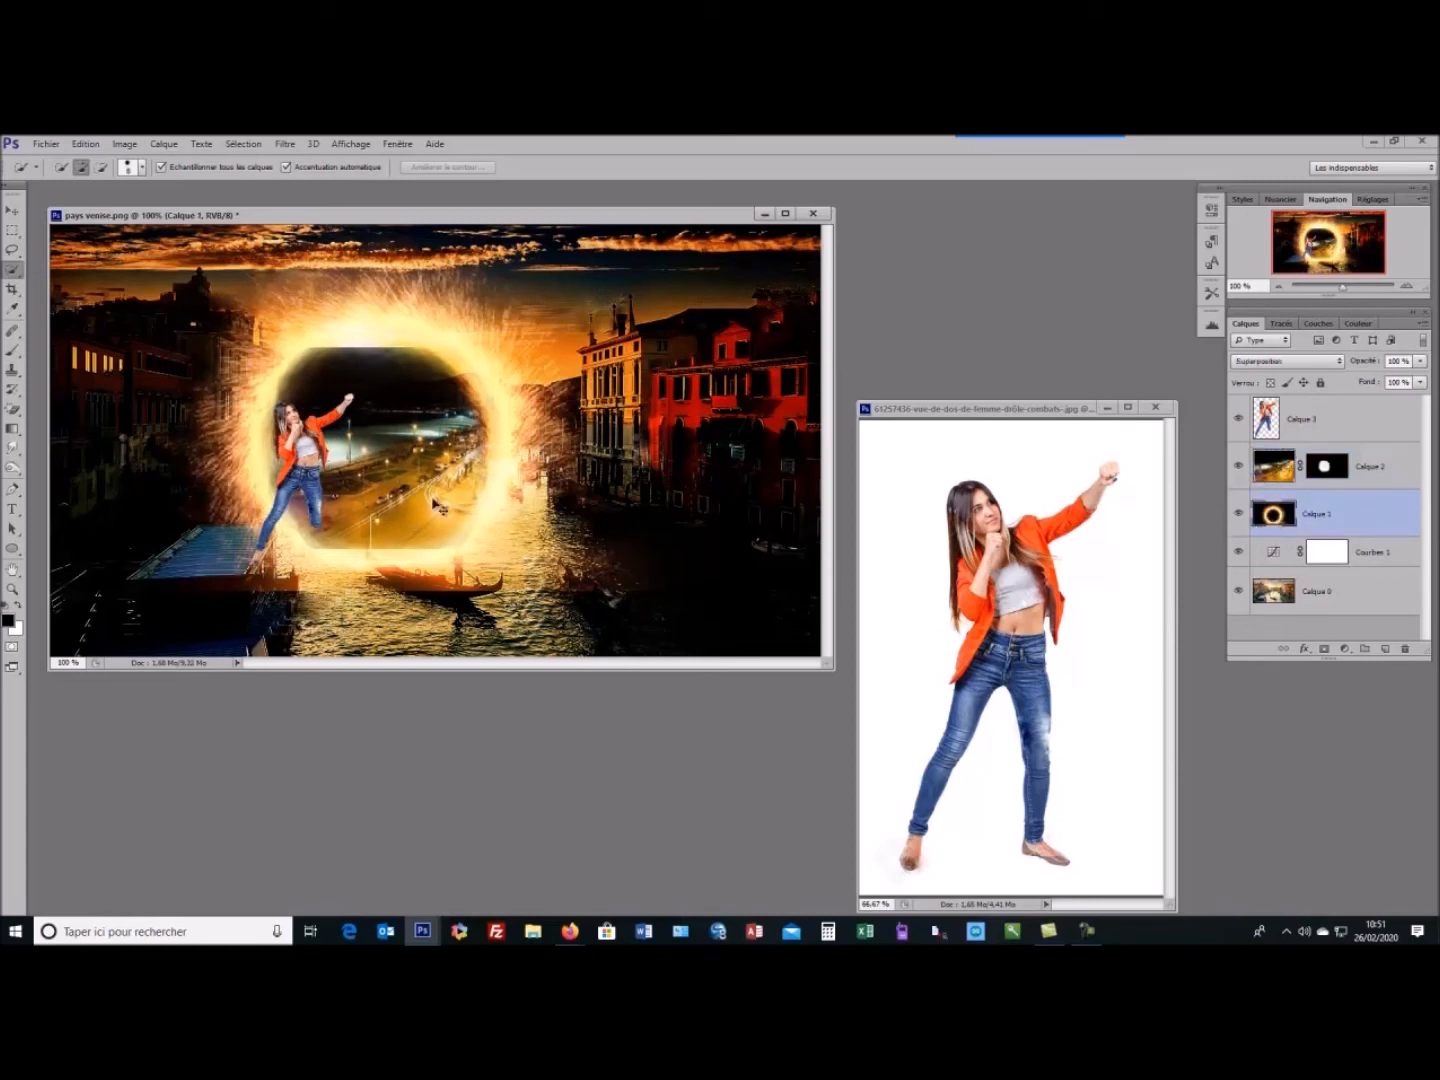
pyautogui.moveTo(490, 545); pyautogui.dragTo(464, 550)
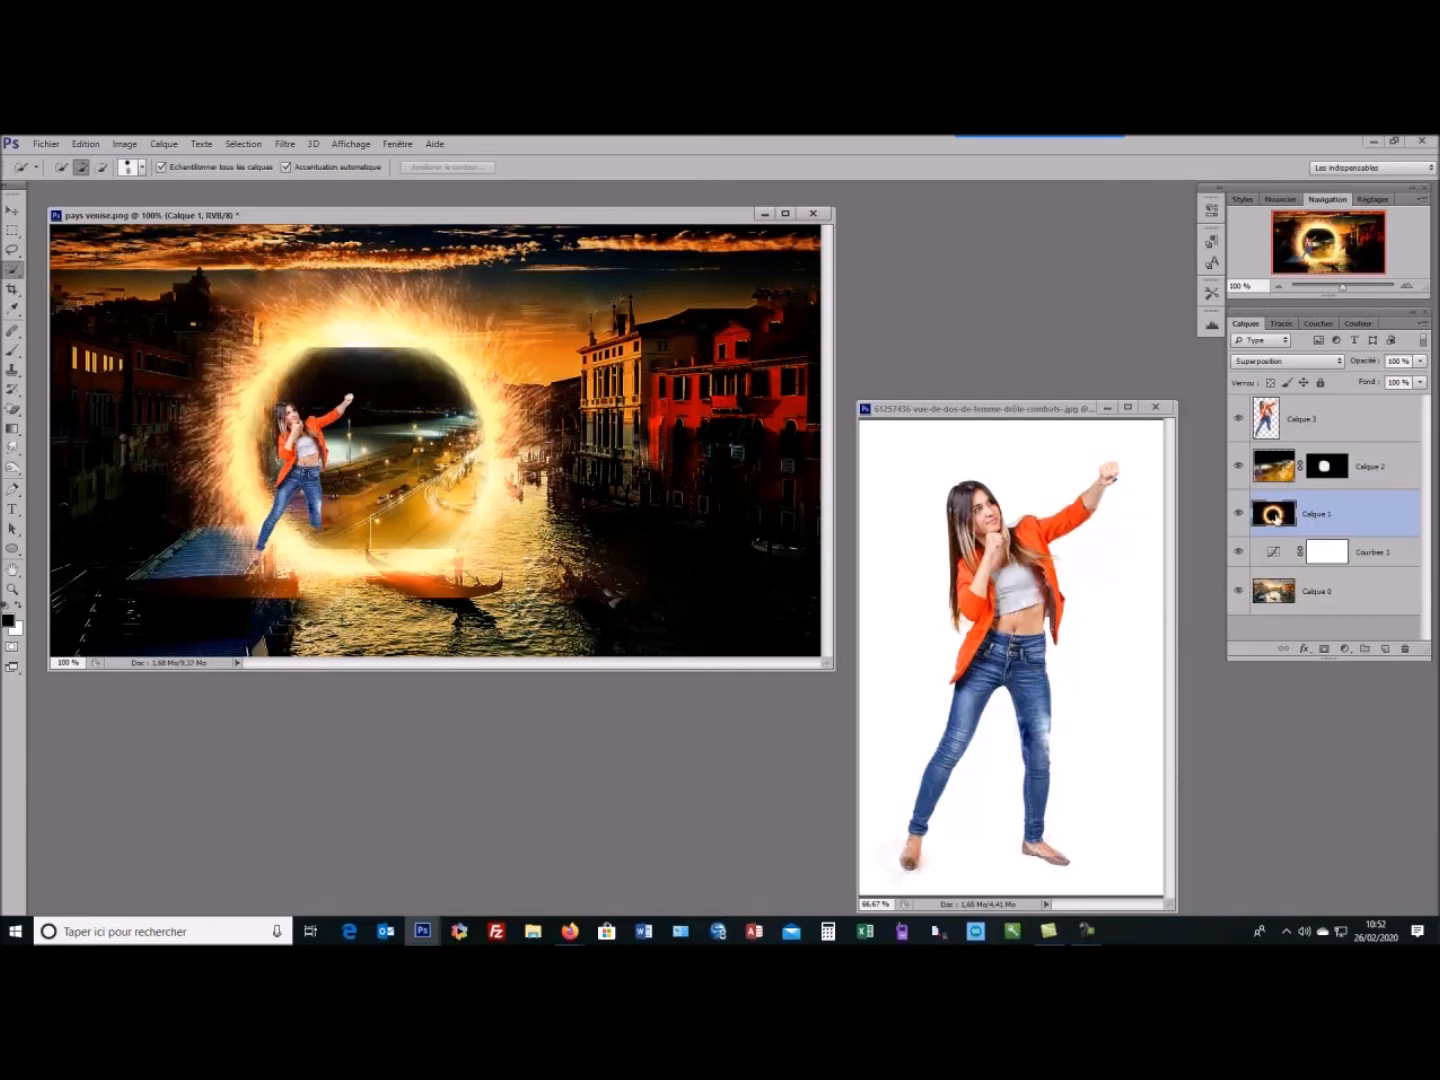
# Fine-tune the position of Calque 2 with its layer mask so the night road fills the inside of the fire ring
pyautogui.click(1282, 472)
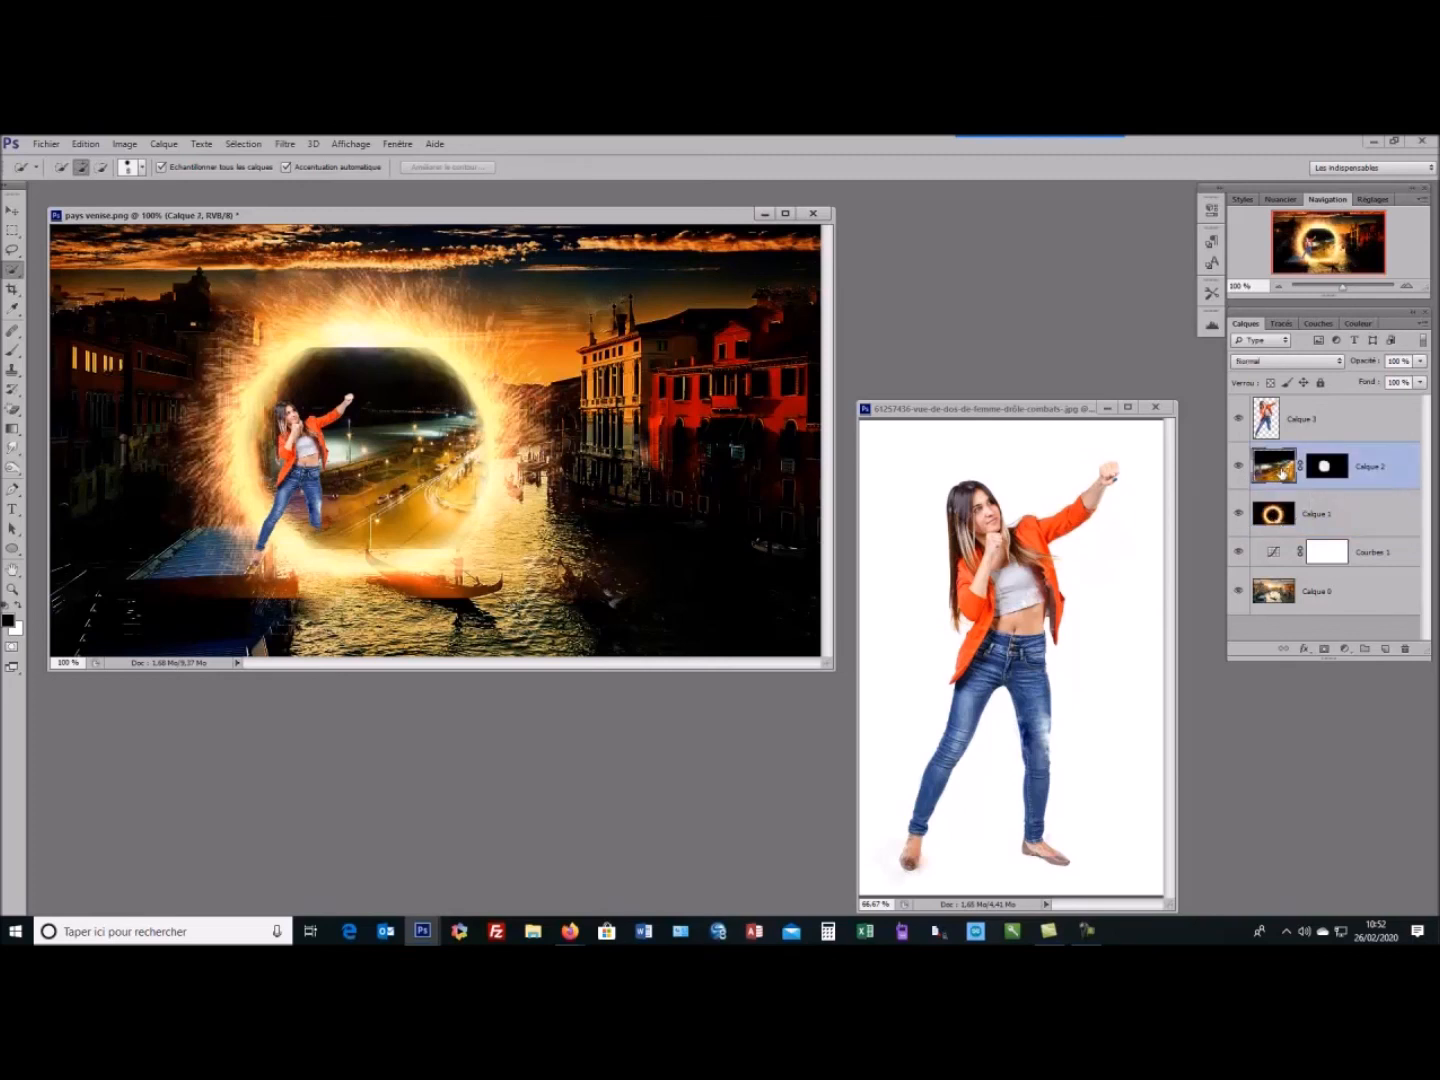
pyautogui.click(1330, 478)
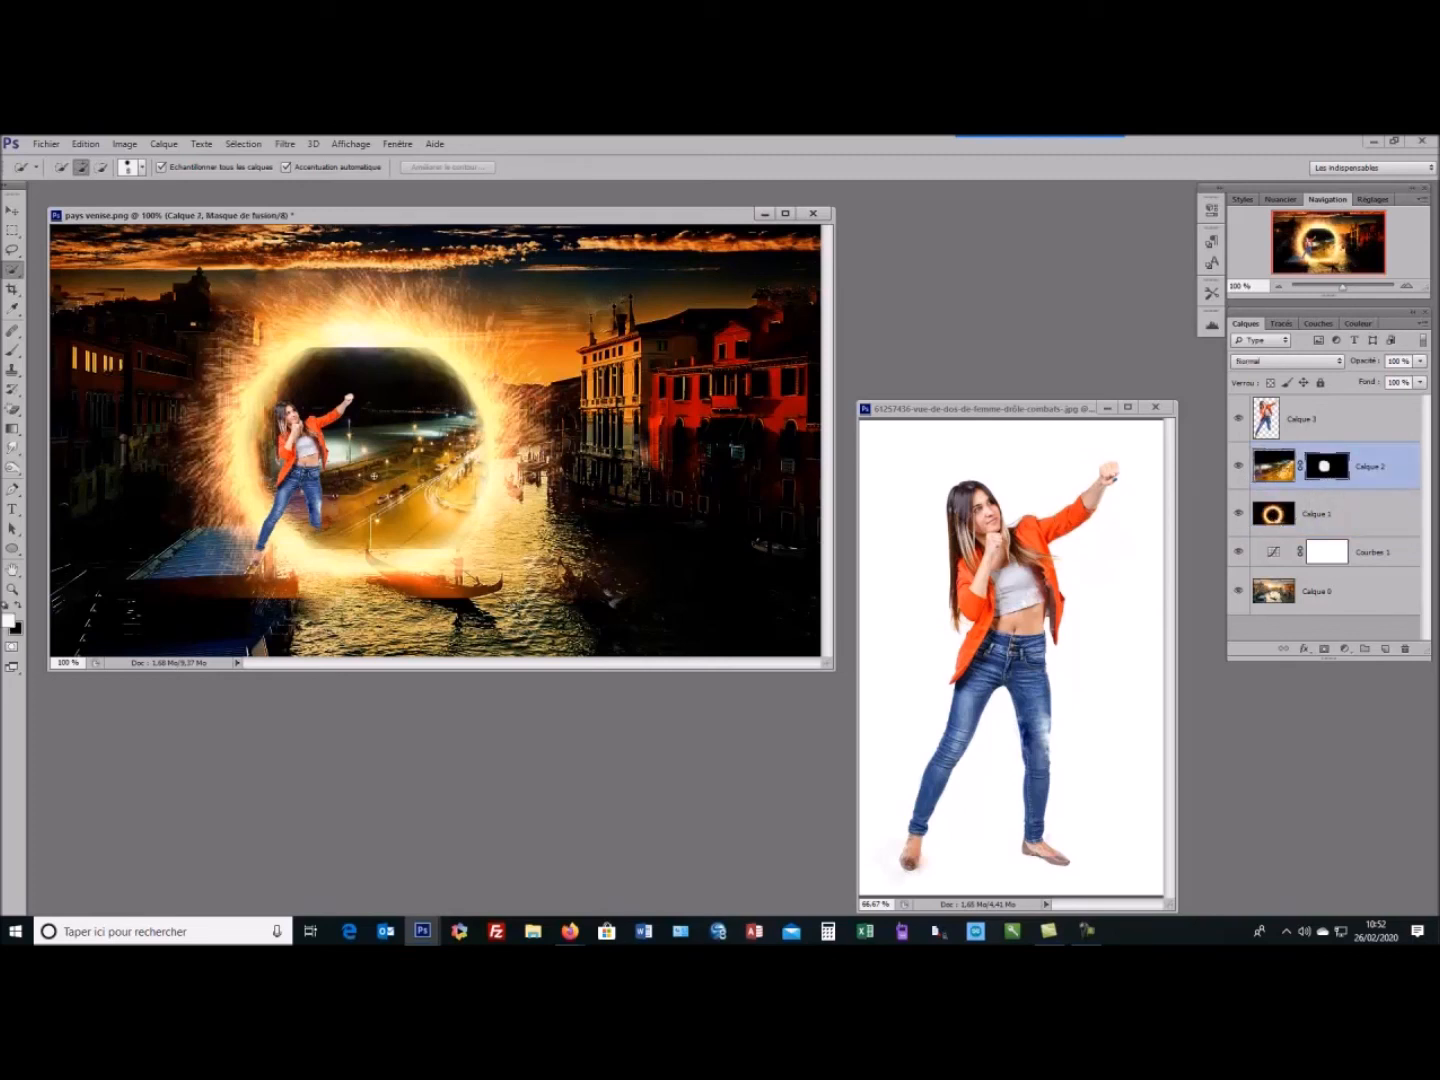
pyautogui.moveTo(373, 476); pyautogui.dragTo(371, 478)
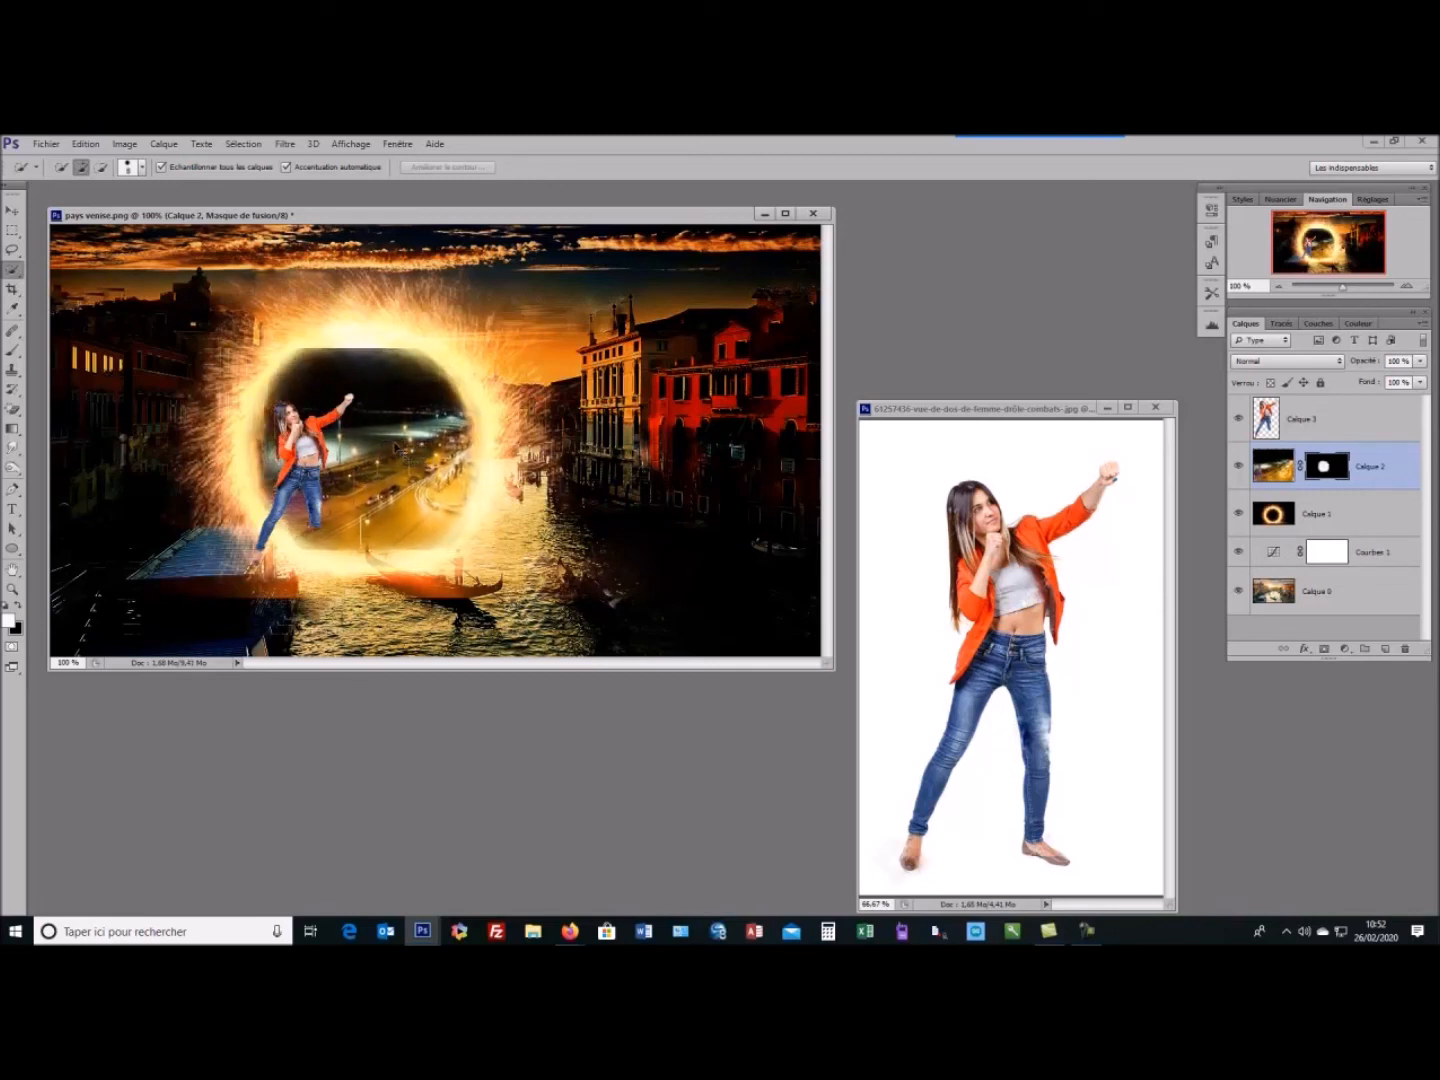
pyautogui.moveTo(398, 448); pyautogui.dragTo(405, 451)
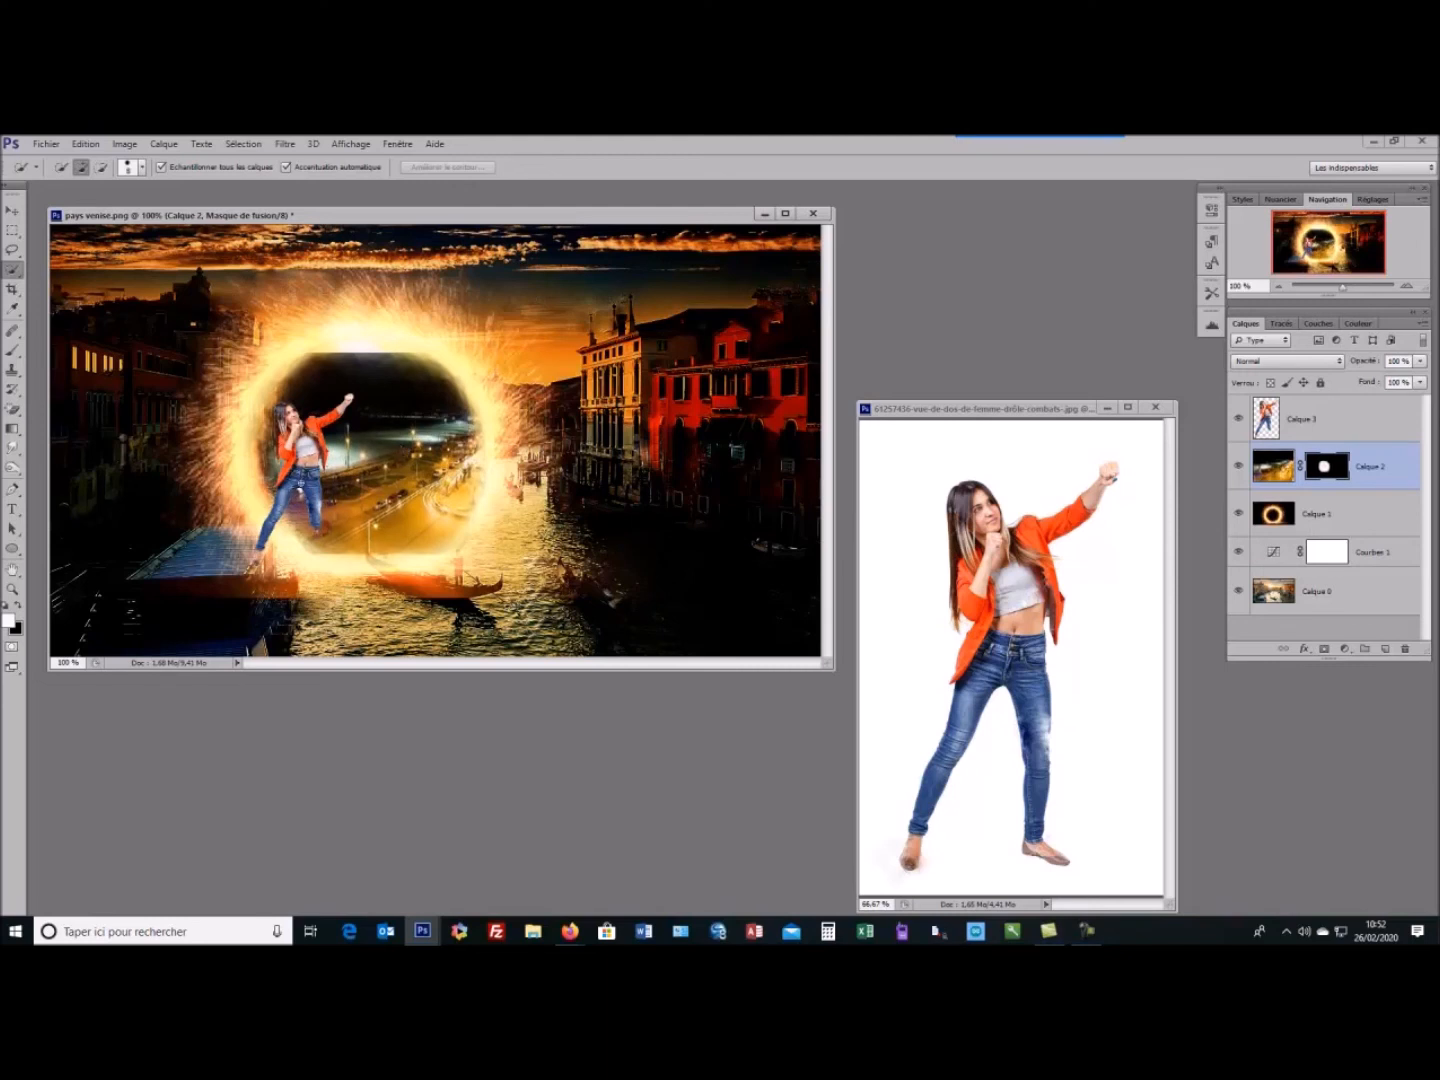
# Move the woman slightly left onto the fire ring's left edge and nudge the night road layer Calque 2 inside the ring
pyautogui.moveTo(299, 483); pyautogui.dragTo(276, 487)
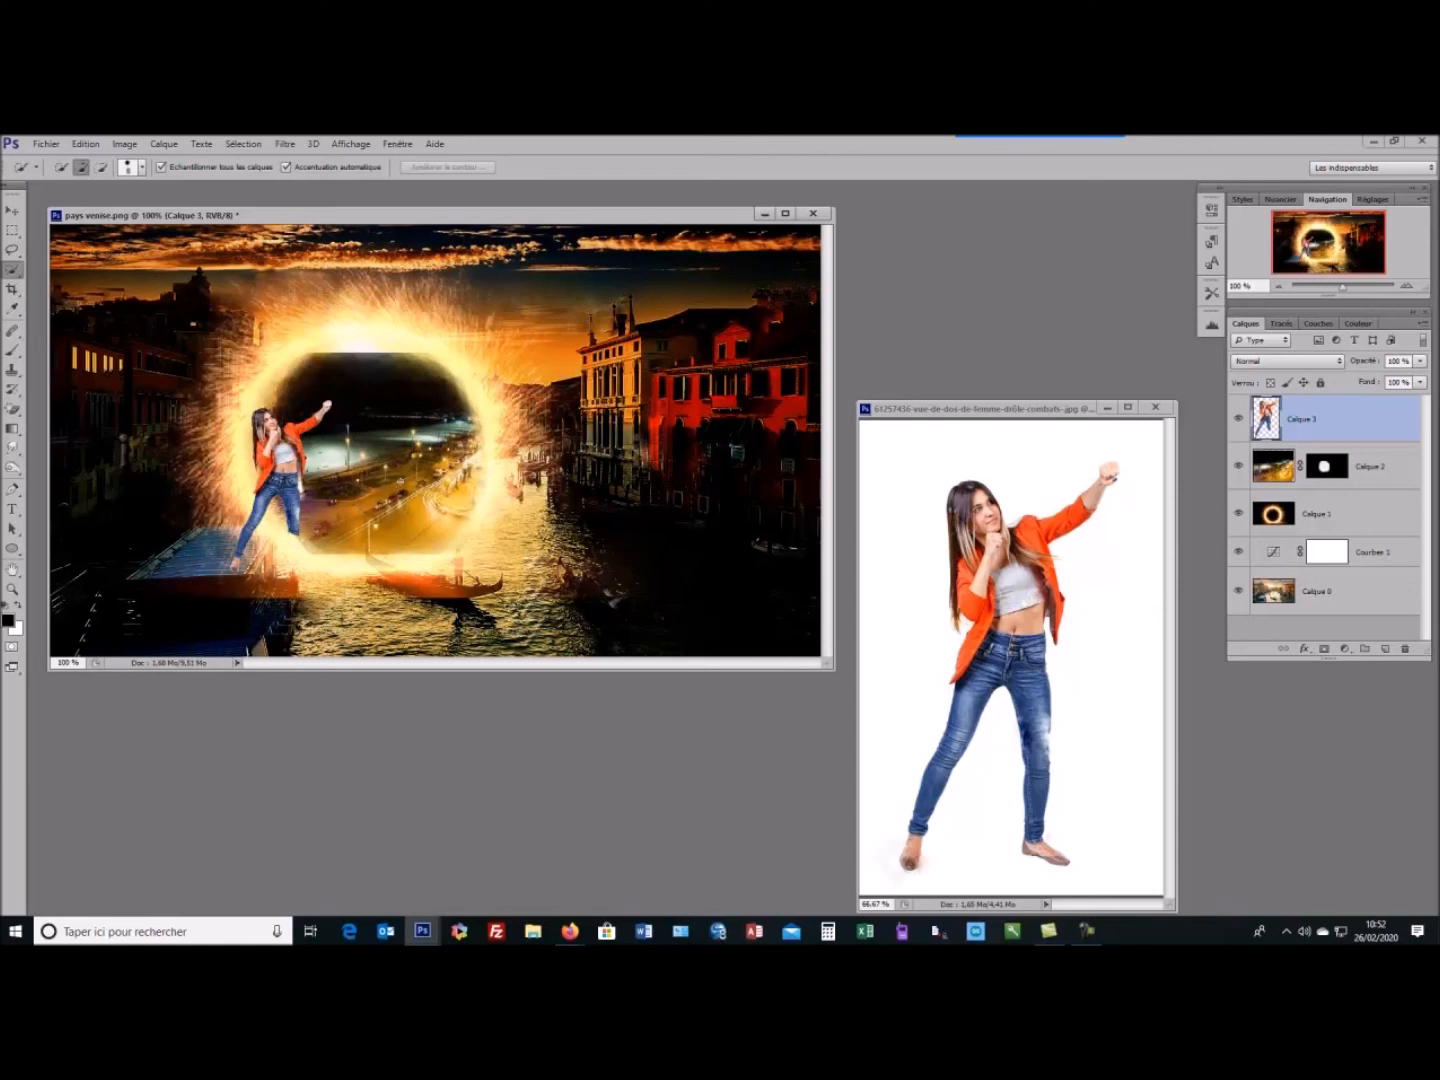
pyautogui.hotkey('alt', '[')
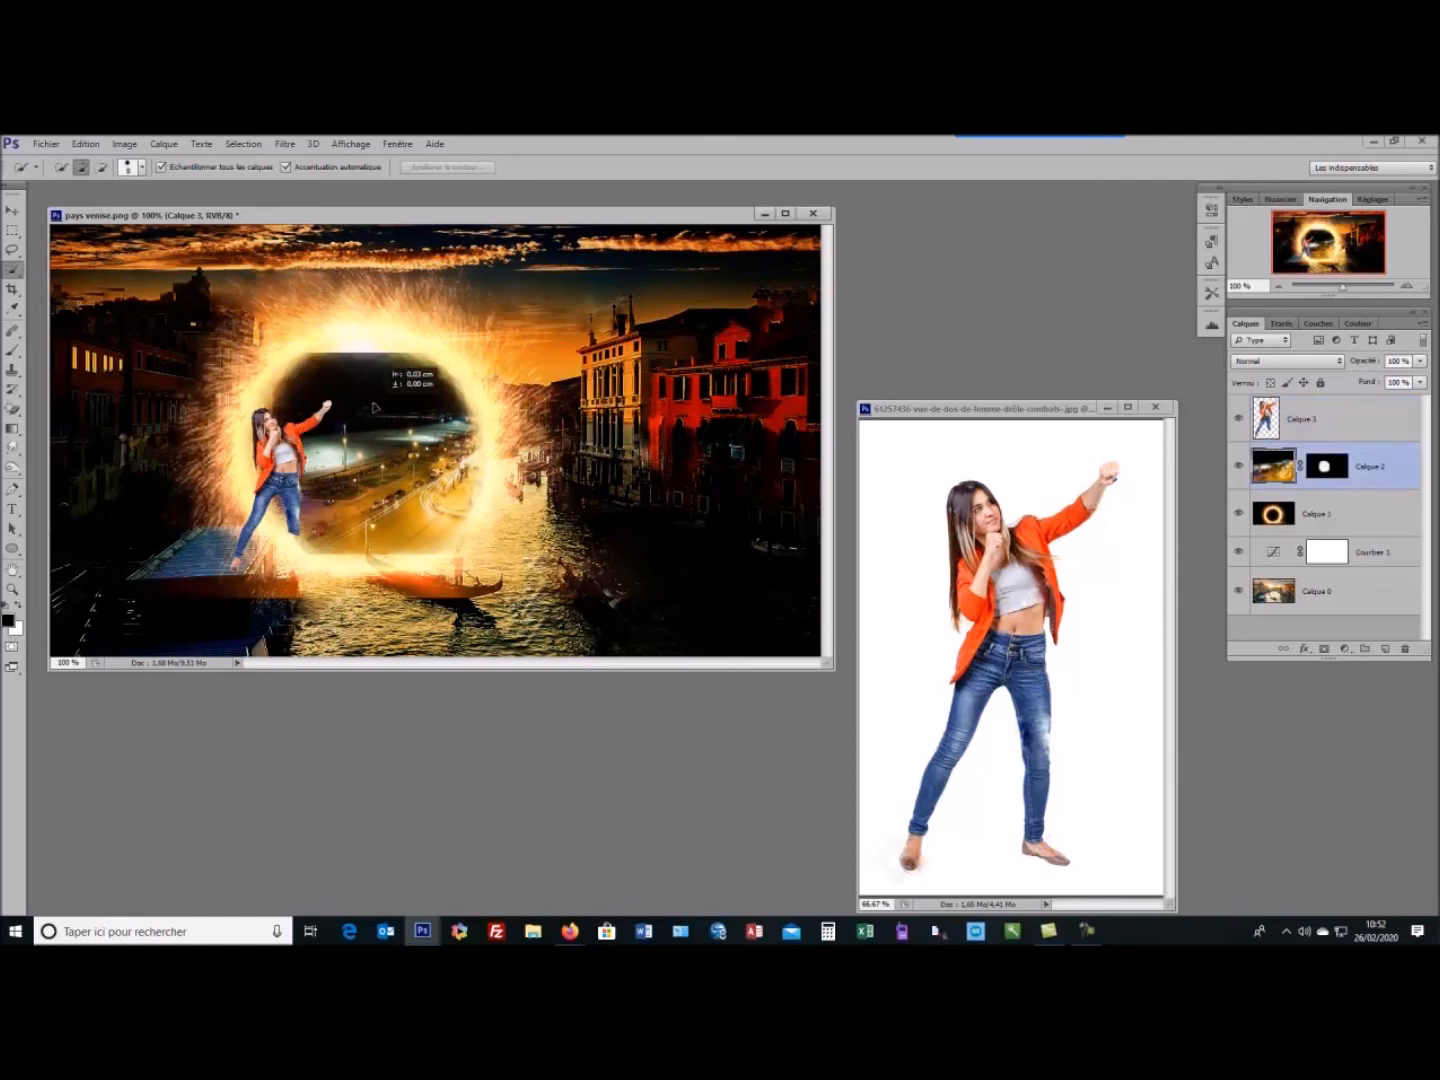
pyautogui.moveTo(372, 408); pyautogui.dragTo(364, 410)
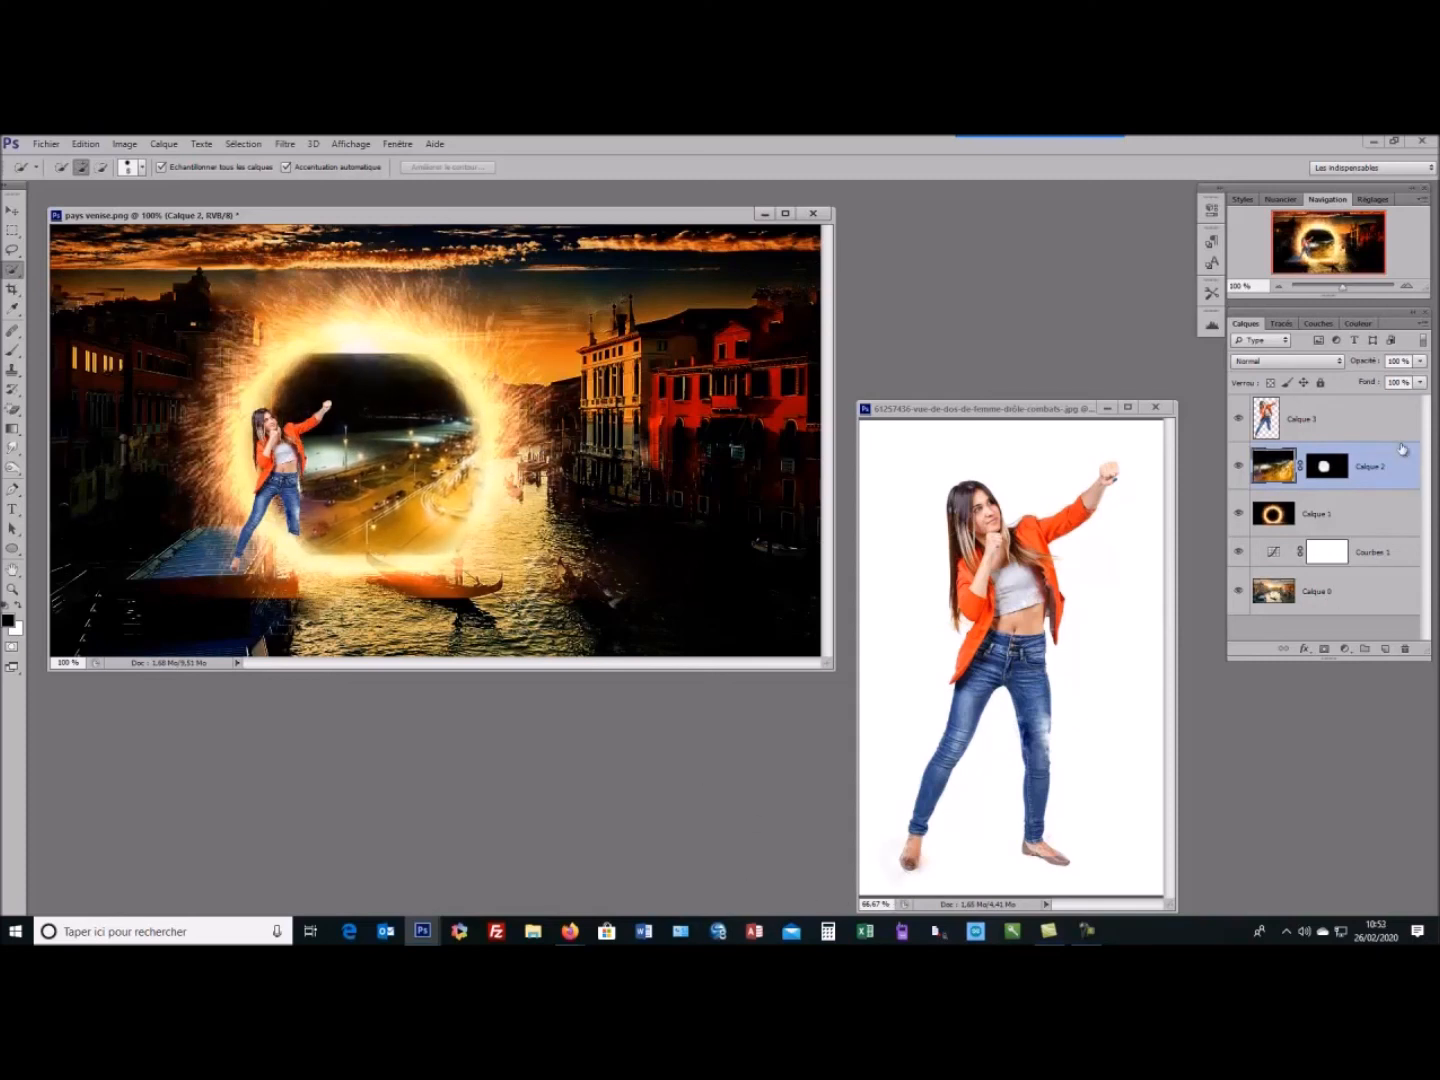
# Make the woman's layer Calque 3 active and close the original woman picture without saving
pyautogui.click(1366, 417)
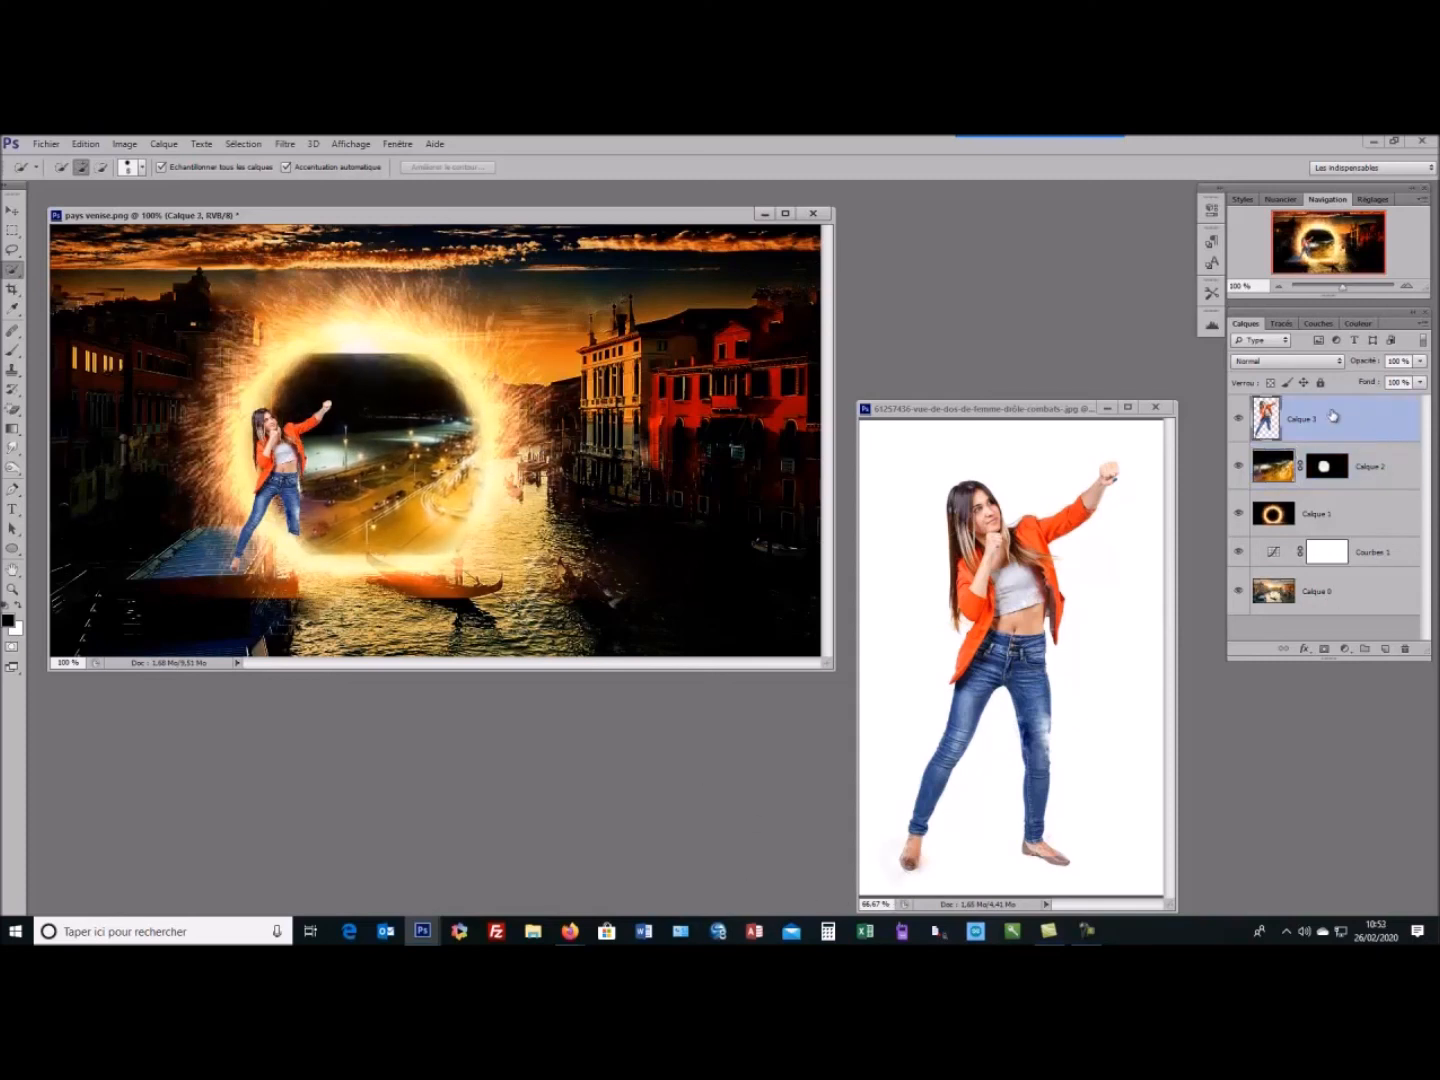
pyautogui.click(1159, 409)
pyautogui.click(773, 433)
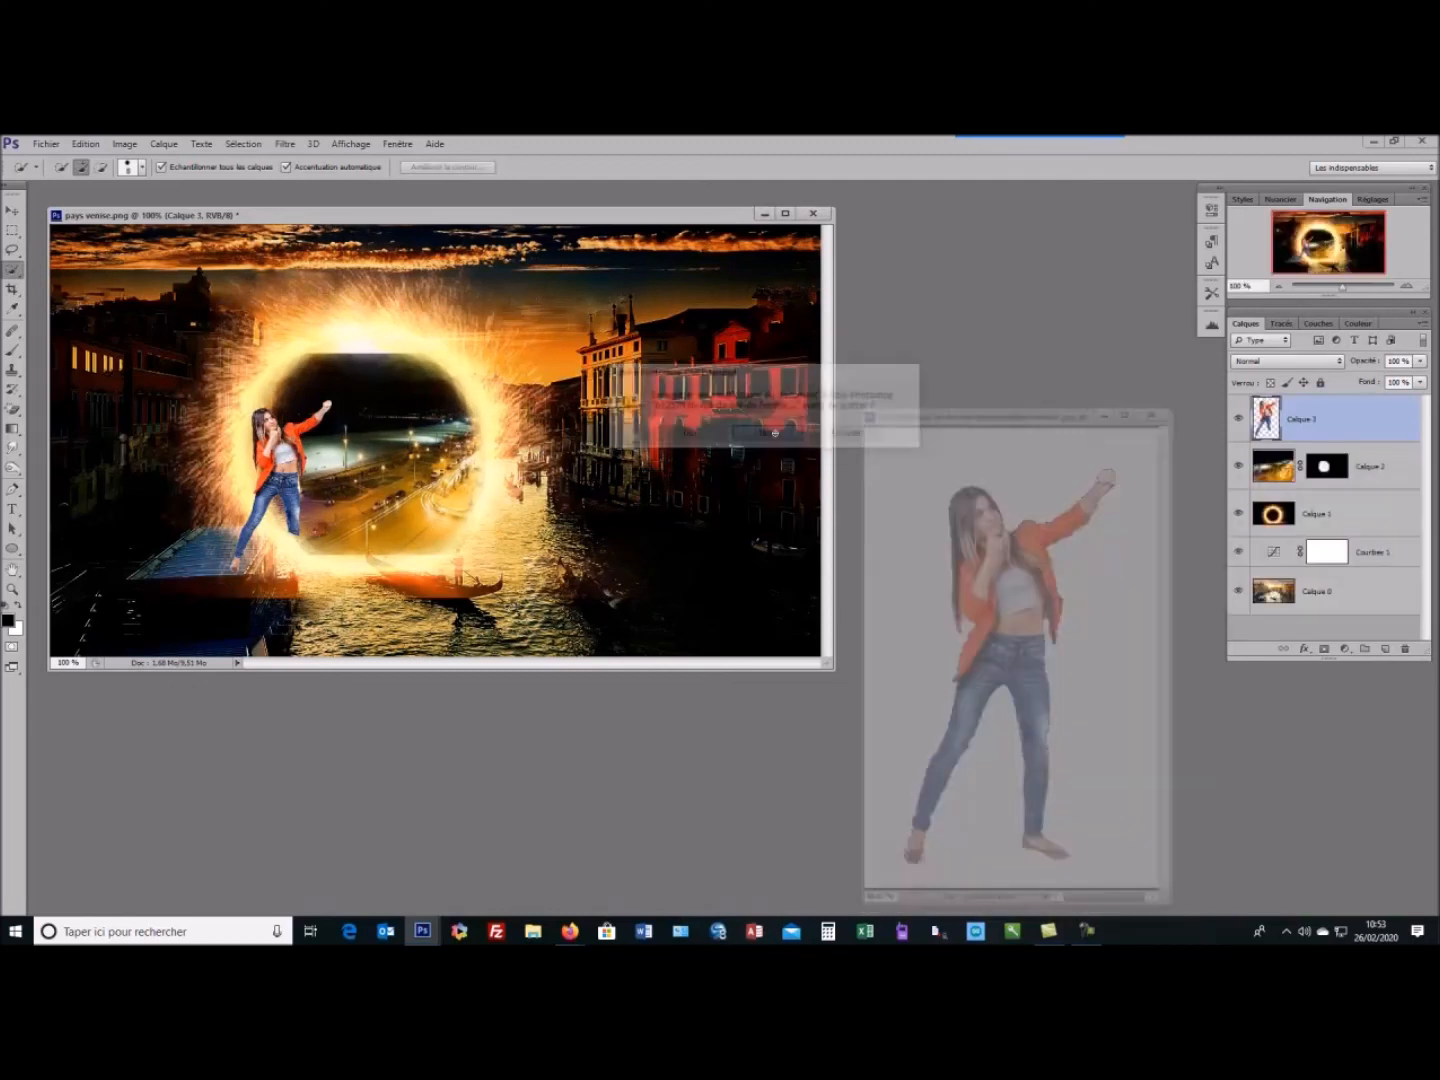